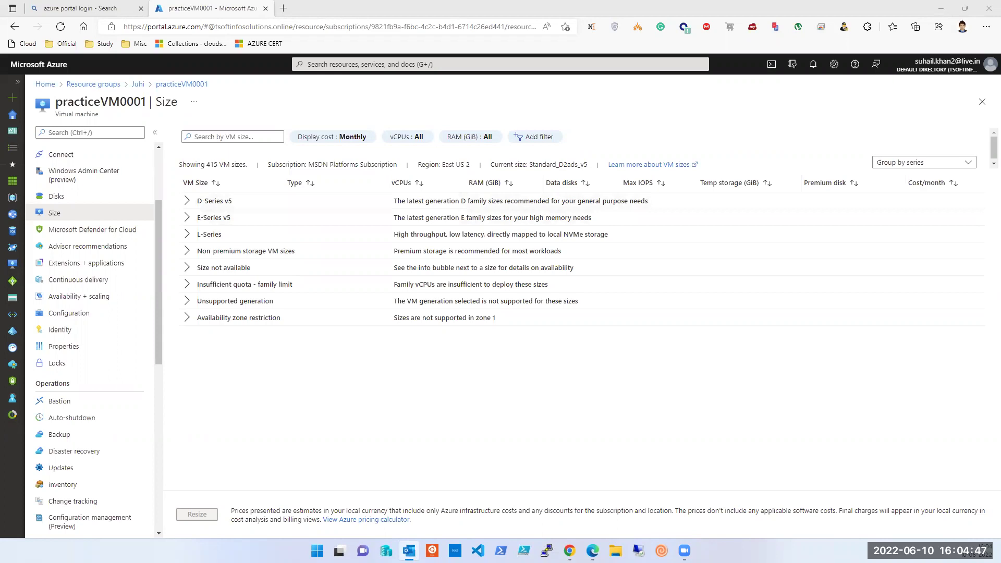
- Create and attach a data disk named fffff to practiceVM0001, save it, and check the disk's overview
click(232, 136)
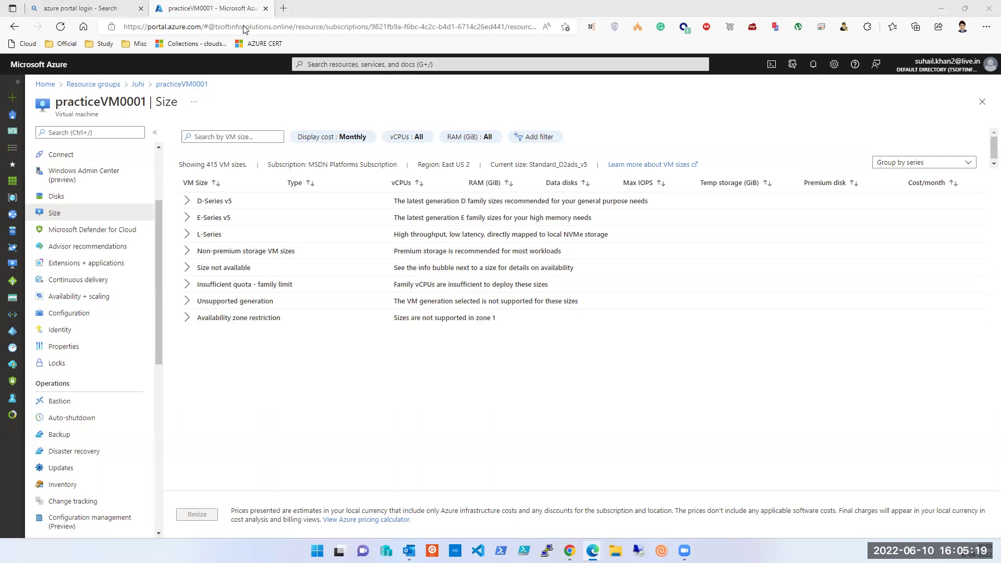
click(55, 197)
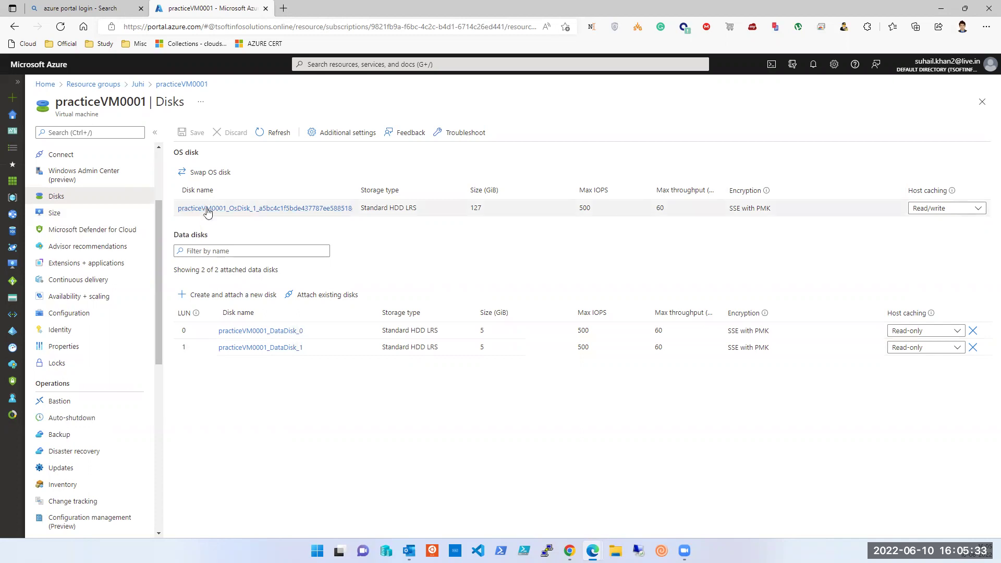
click(236, 295)
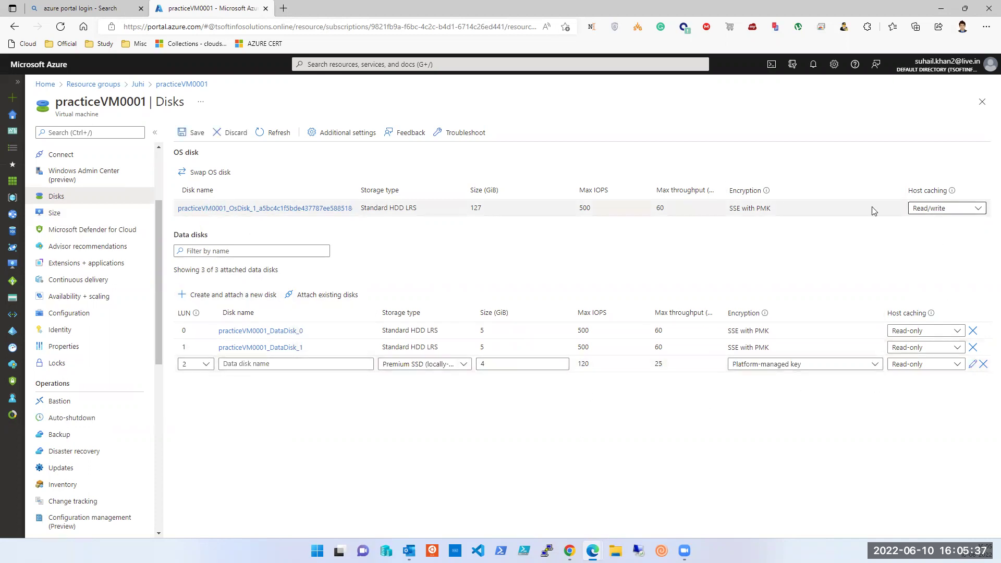
click(195, 133)
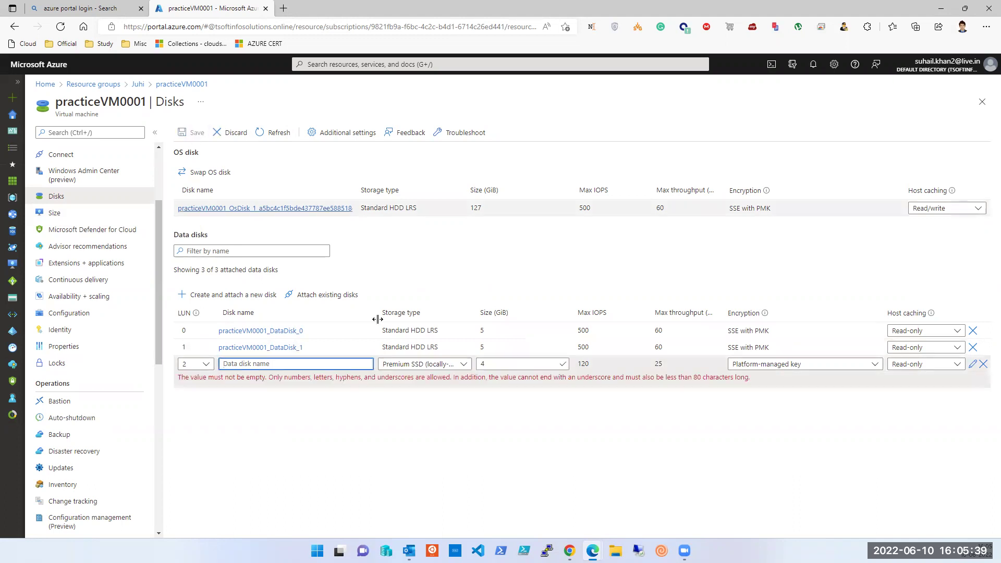
click(236, 365)
text(fffff)
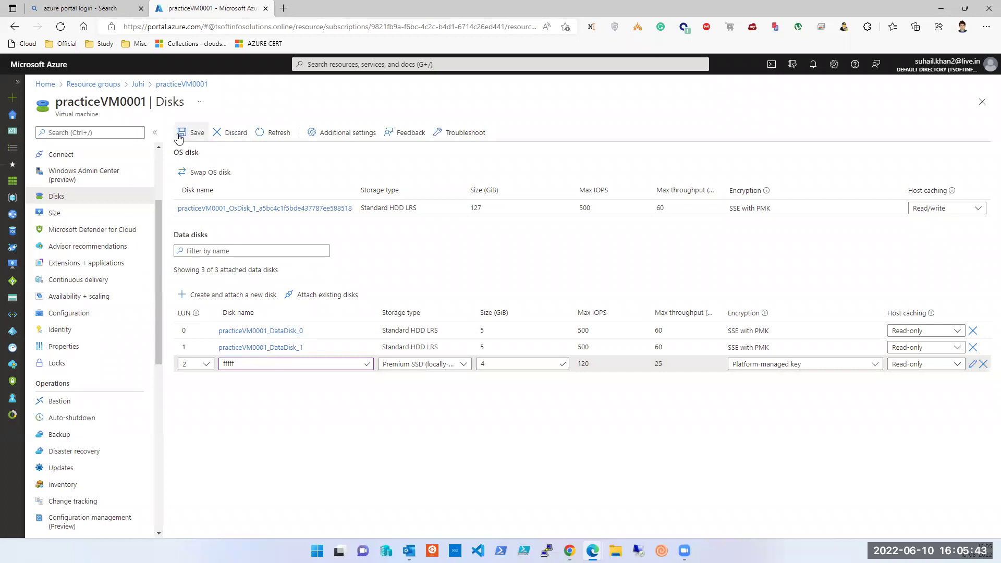
click(182, 134)
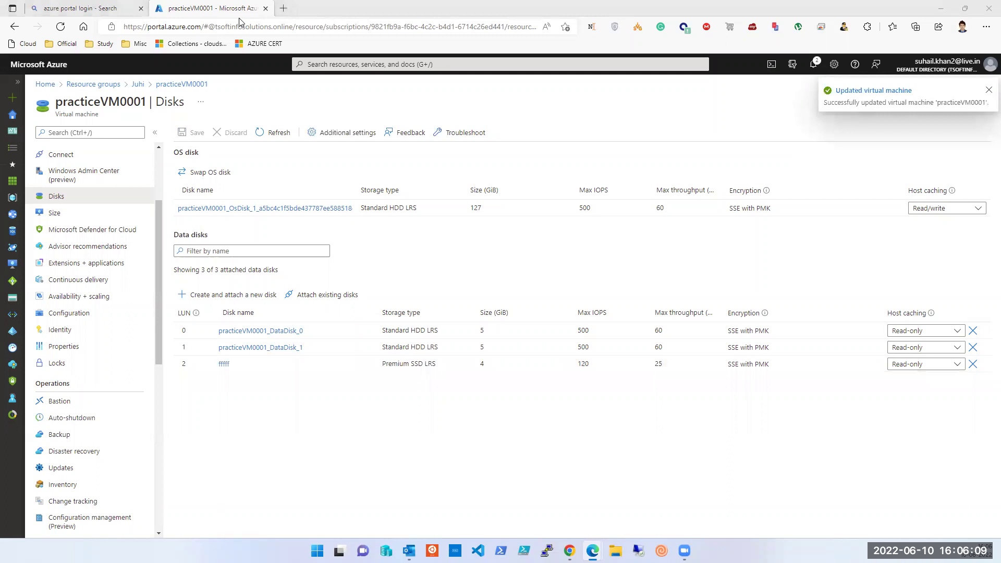
click(224, 364)
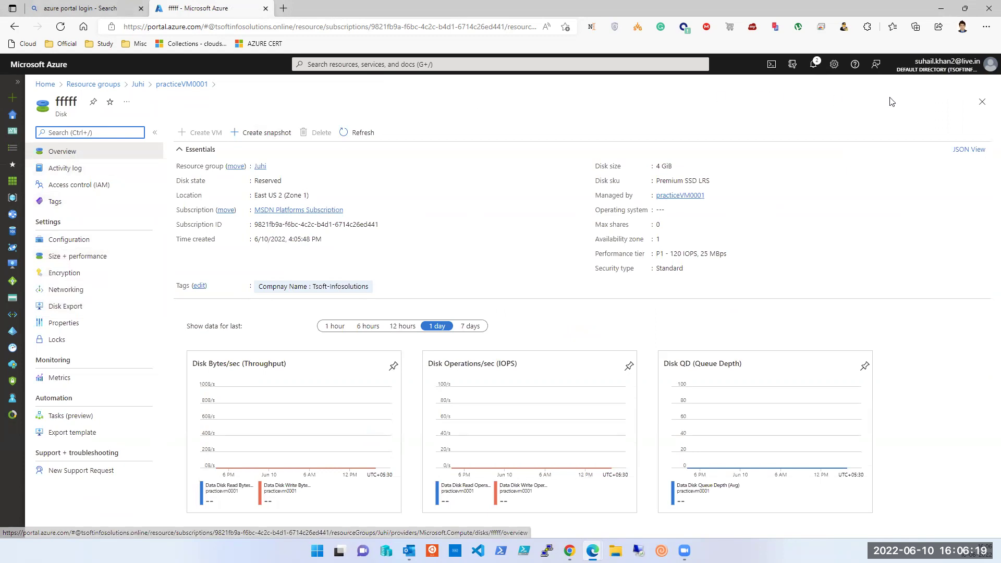
click(983, 102)
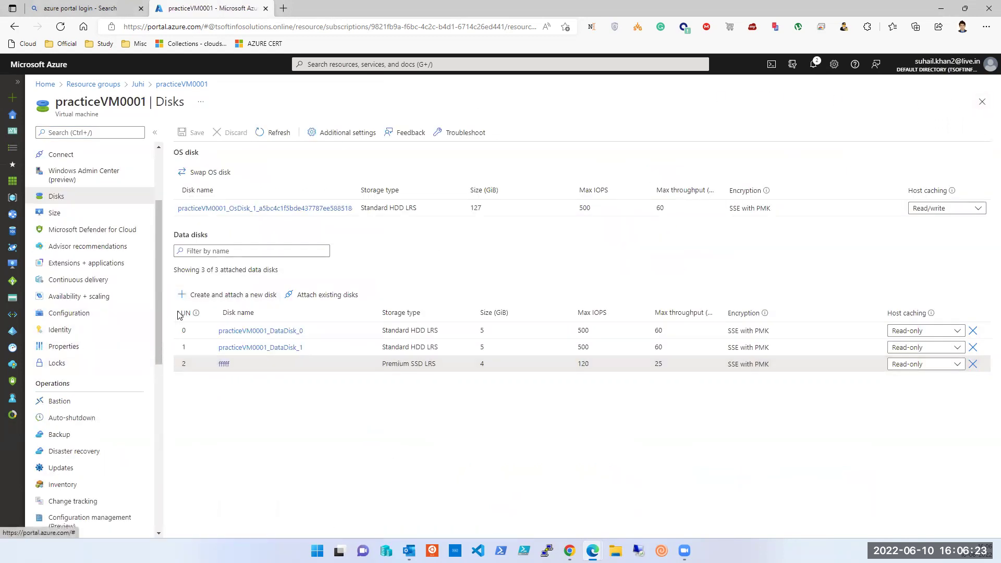
- Create and attach another data disk named Disk with a size of 5 GiB, and save the virtual machine's disks
click(189, 295)
click(271, 382)
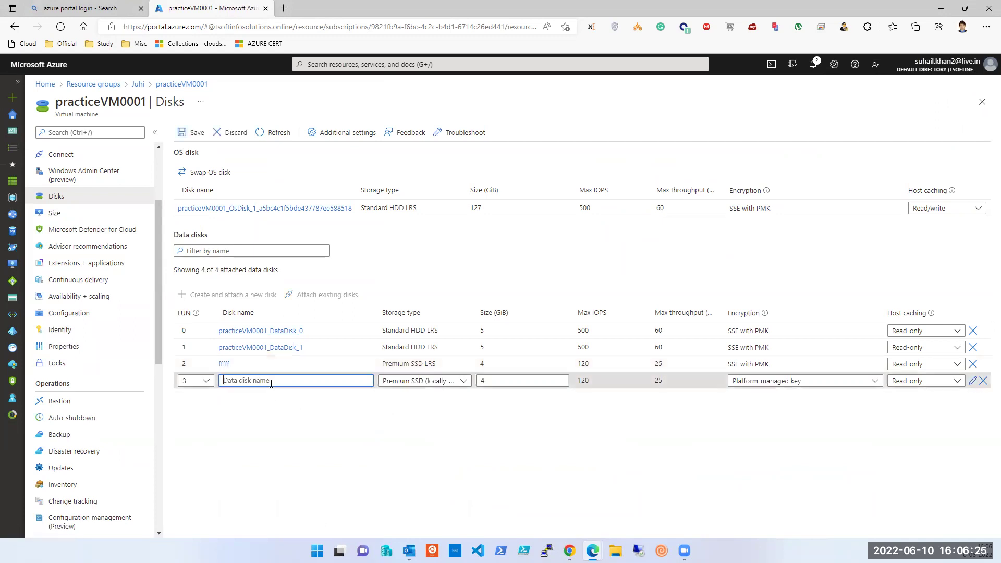
text(Disk)
key(Tab)
text(5)
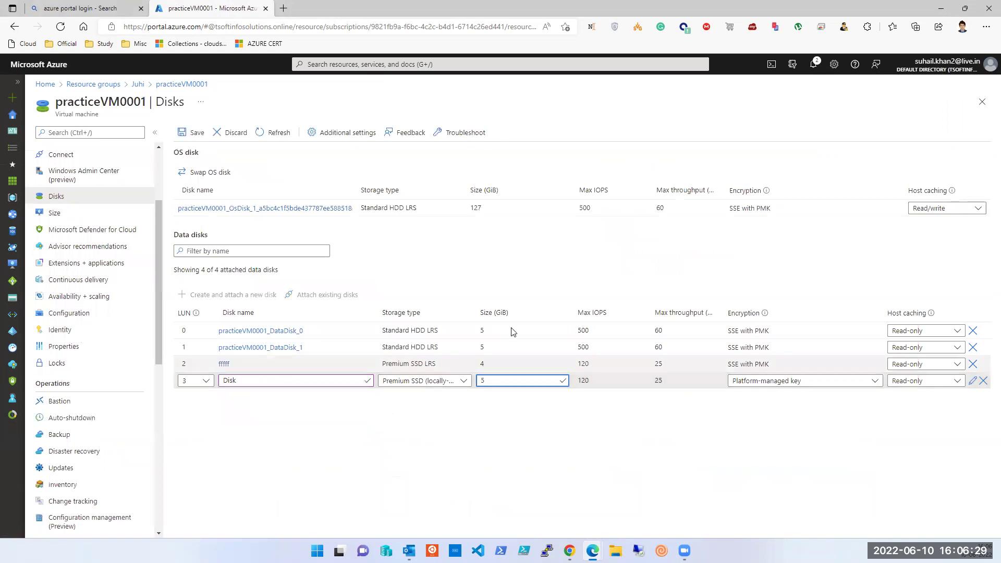
click(192, 133)
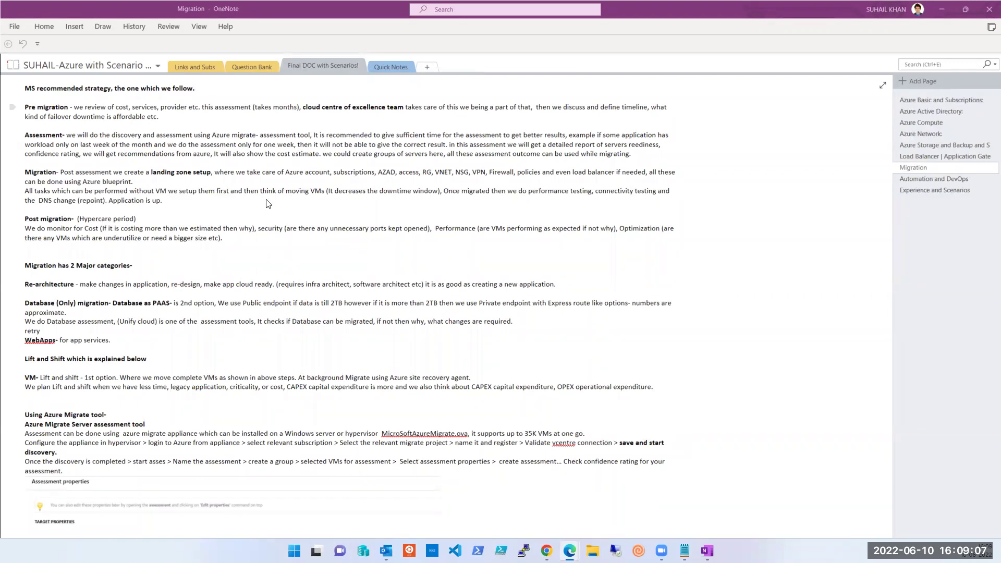
- Switch to the Azure portal in Edge and open the resource group that contains practiceVM0001
key(alt+Tab)
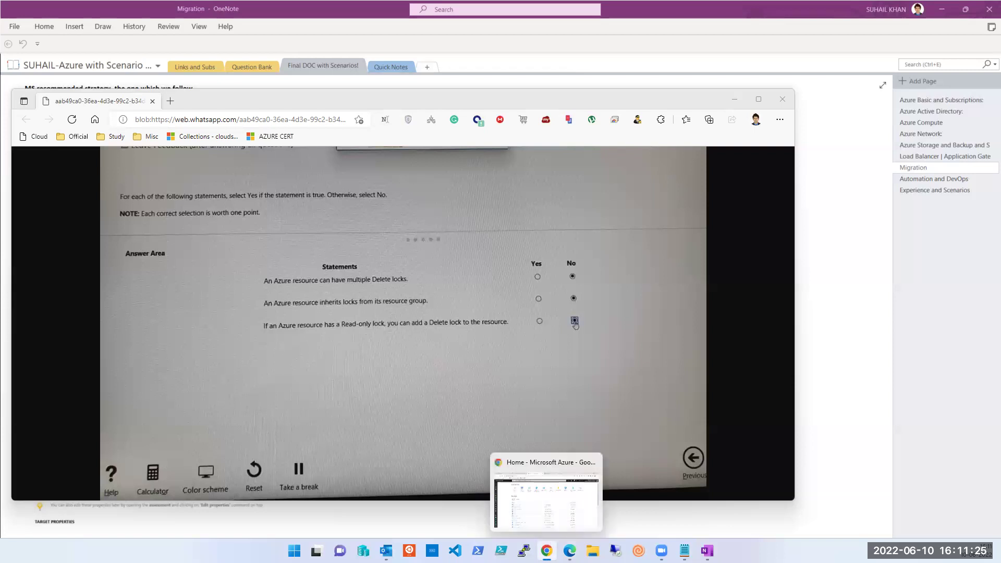
mouse_move(569, 551)
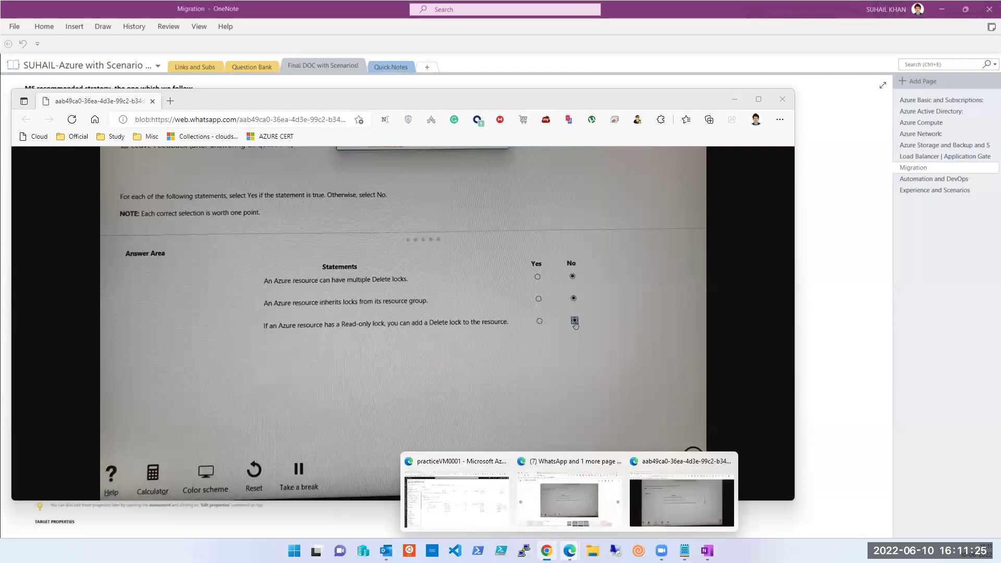
click(490, 502)
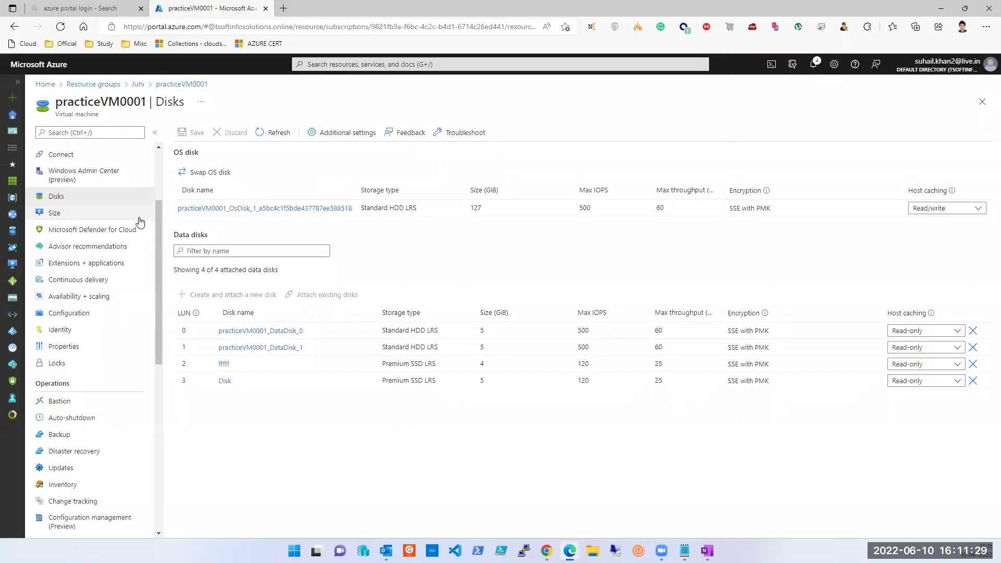
scroll(139, 219, up, 3)
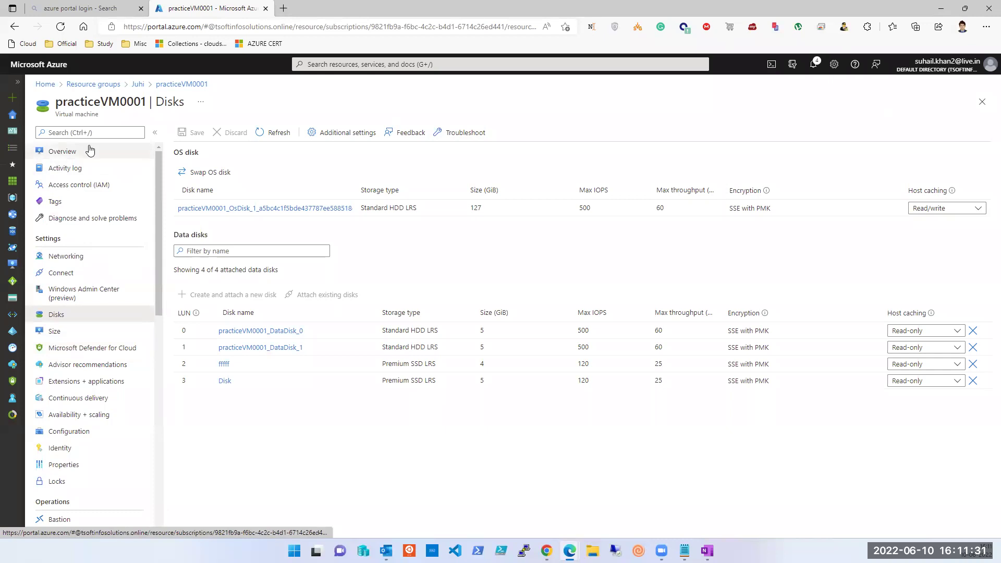
click(13, 122)
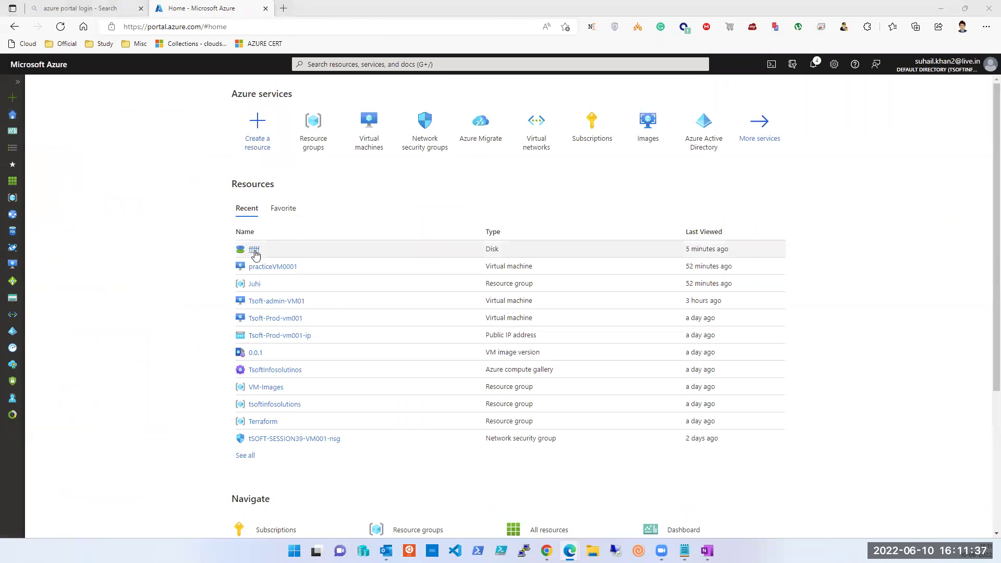
click(314, 150)
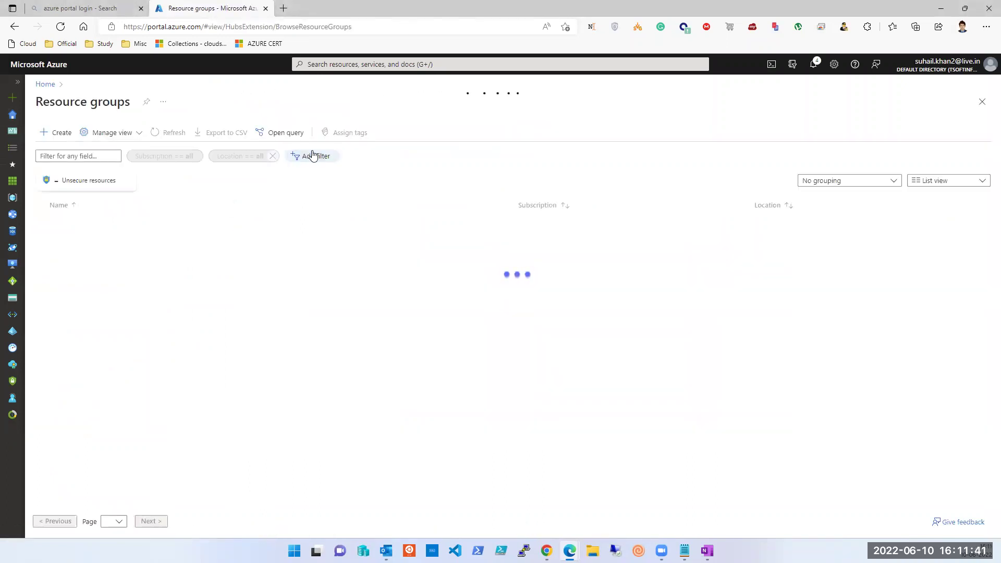
scroll(79, 339, down, 3)
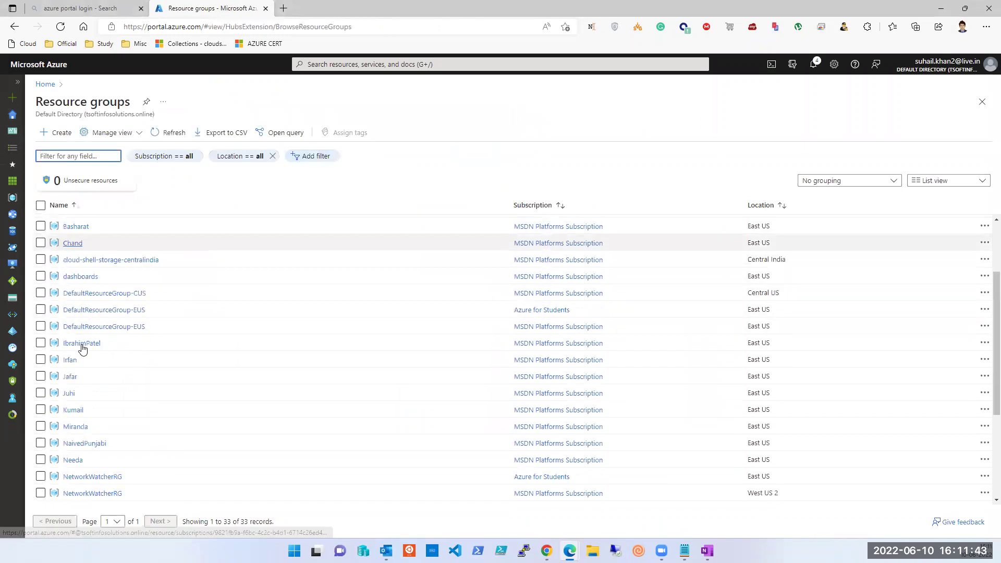
click(69, 361)
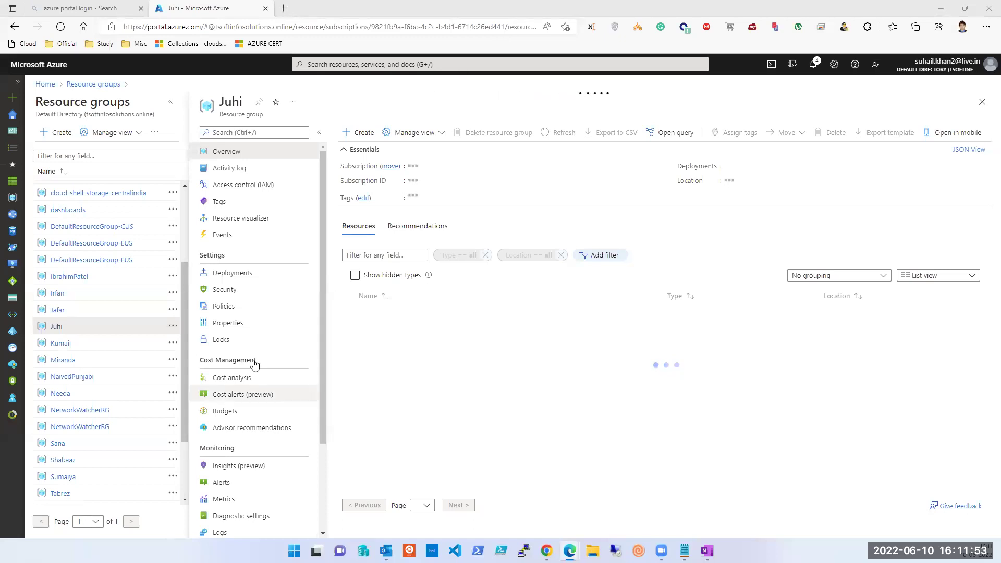
scroll(256, 360, down, 2)
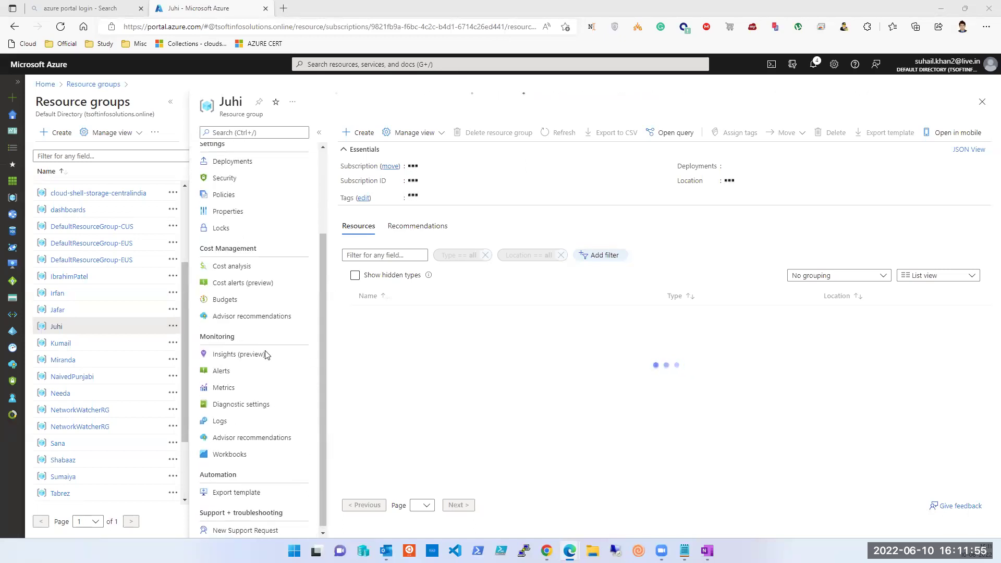
scroll(267, 353, up, 2)
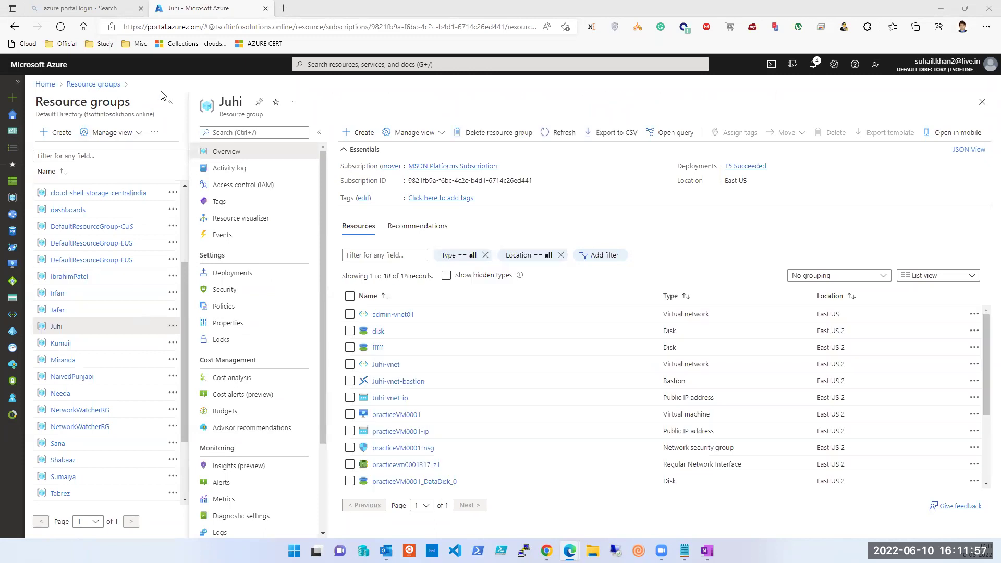
click(171, 104)
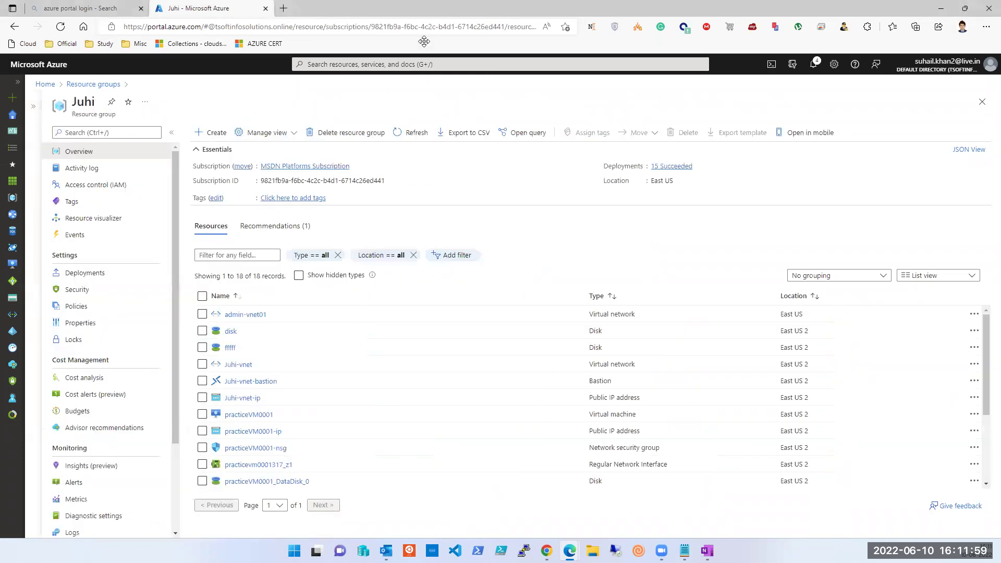
- Consult the exam question about resource locks and open the lock settings of the resource group
key(alt+Tab)
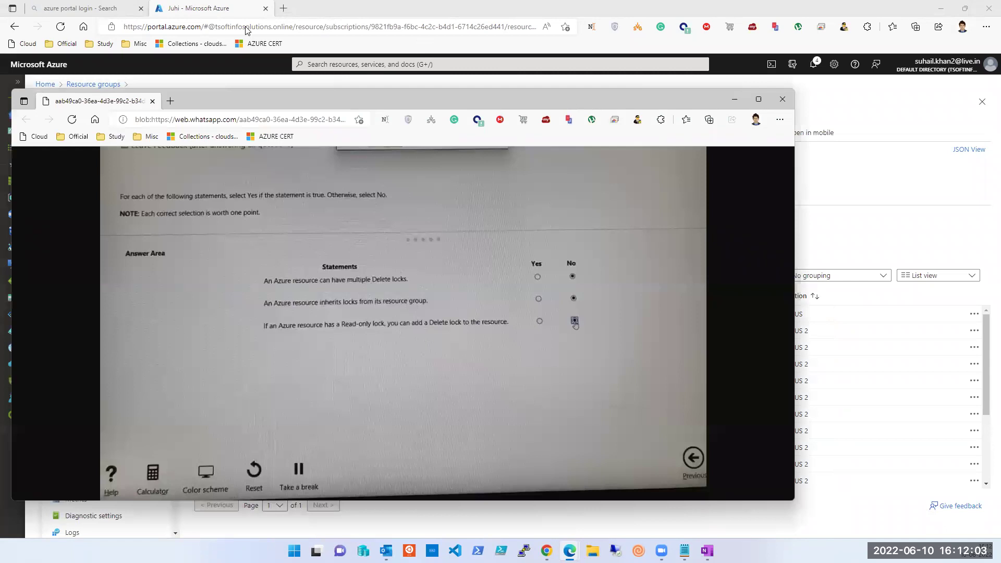
click(735, 99)
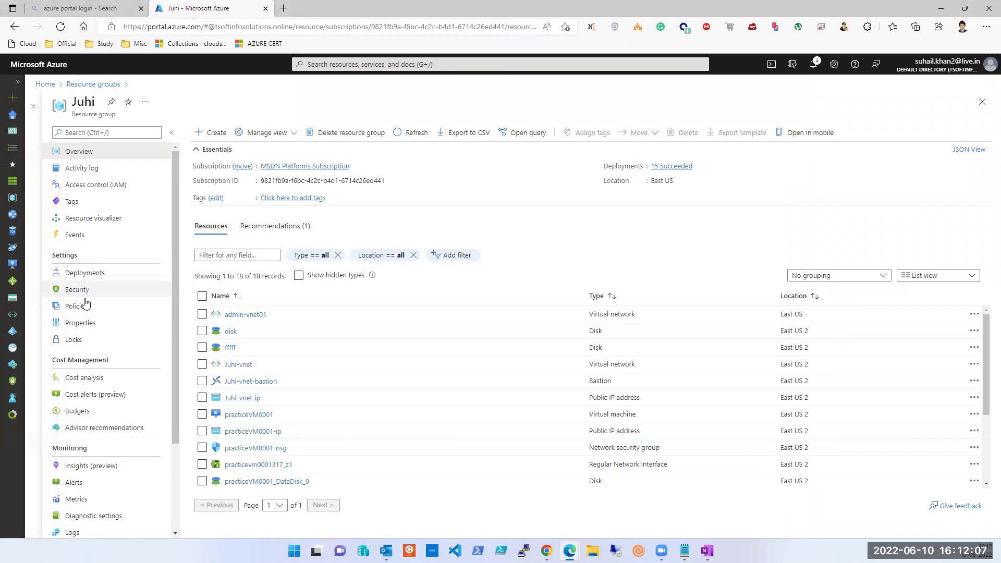
click(77, 344)
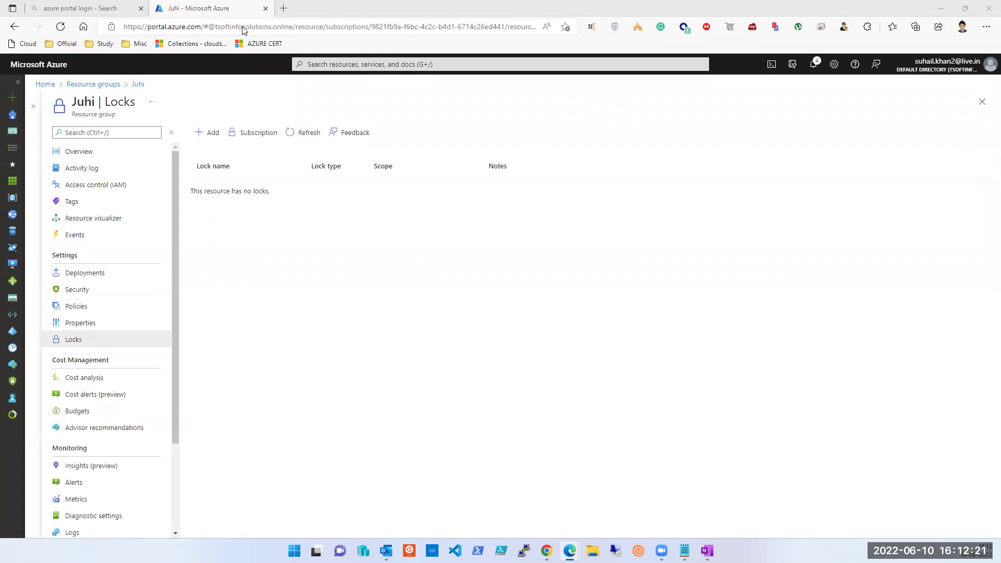
- Add a Read-only lock named ROLock1 to the resource group, rechecking the exam question's statements about locks
click(212, 133)
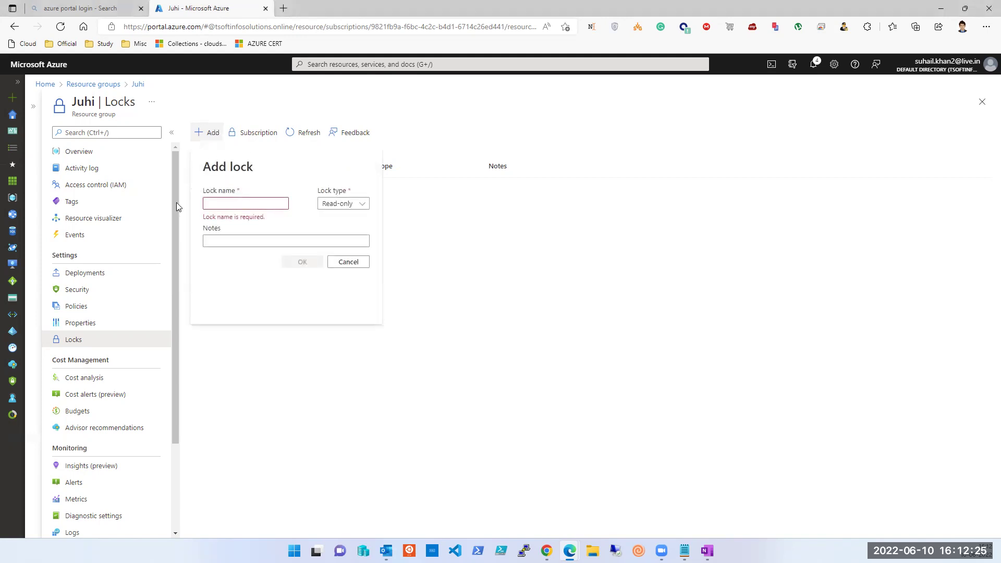
mouse_move(569, 550)
click(677, 516)
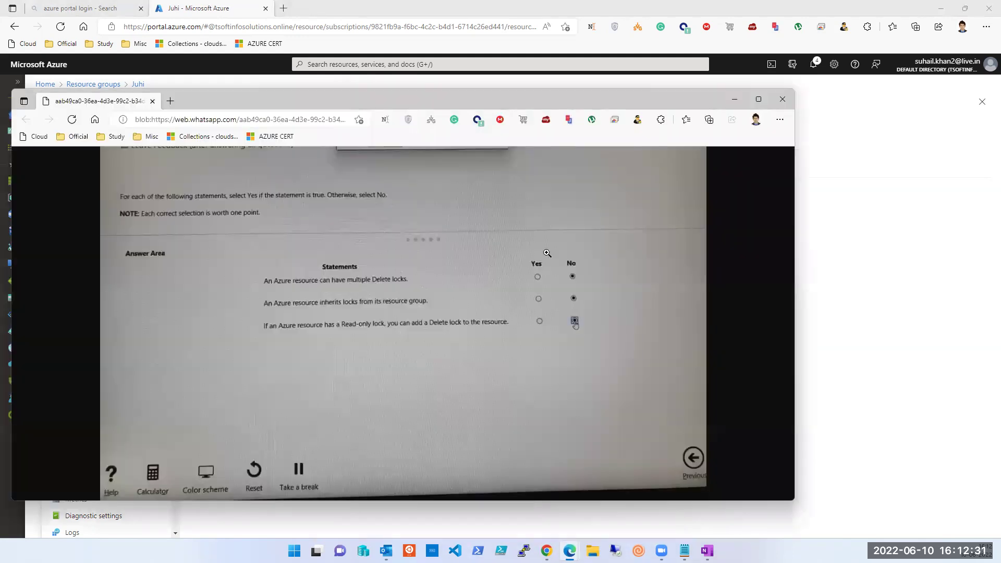
click(735, 99)
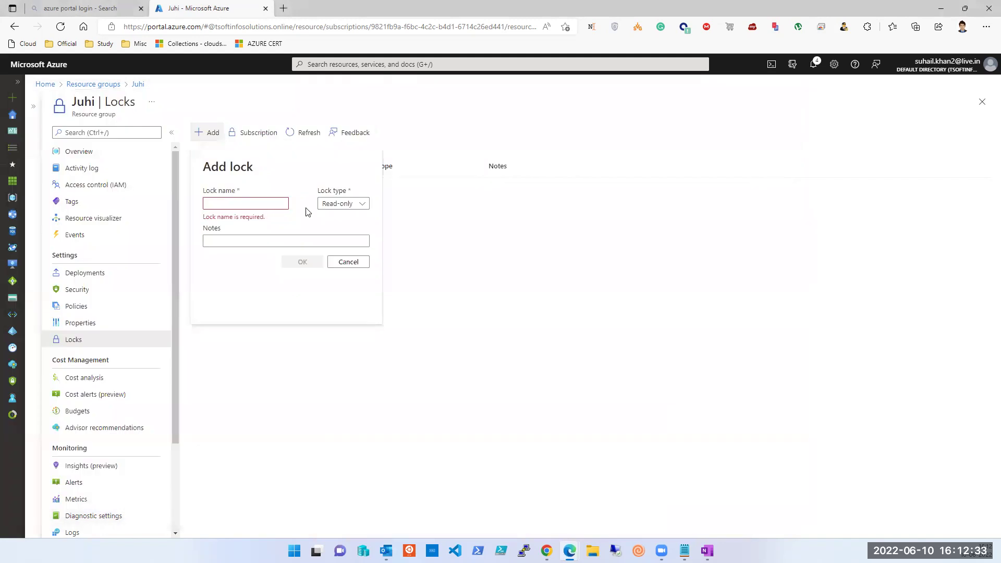
click(351, 204)
click(272, 204)
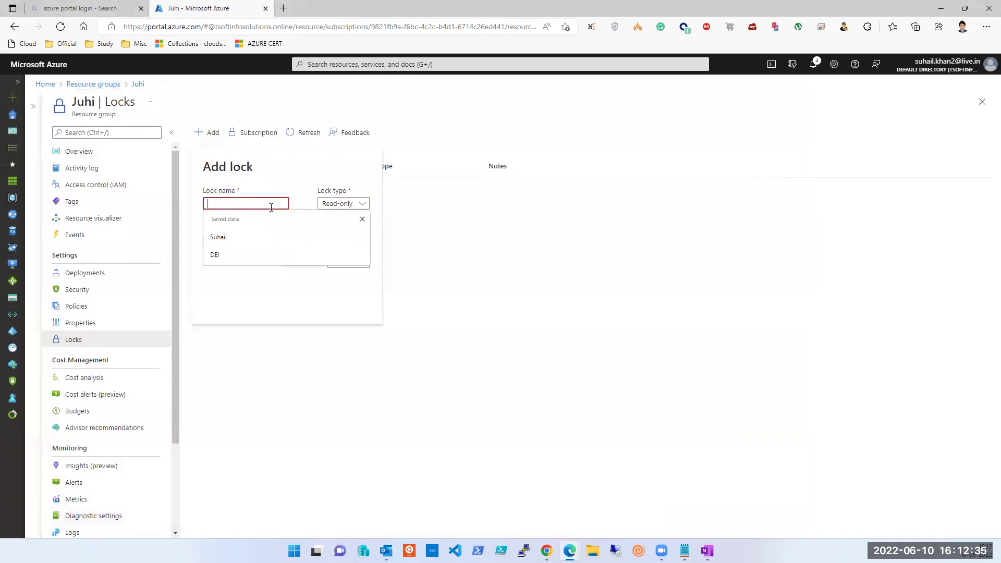
text(Lock1)
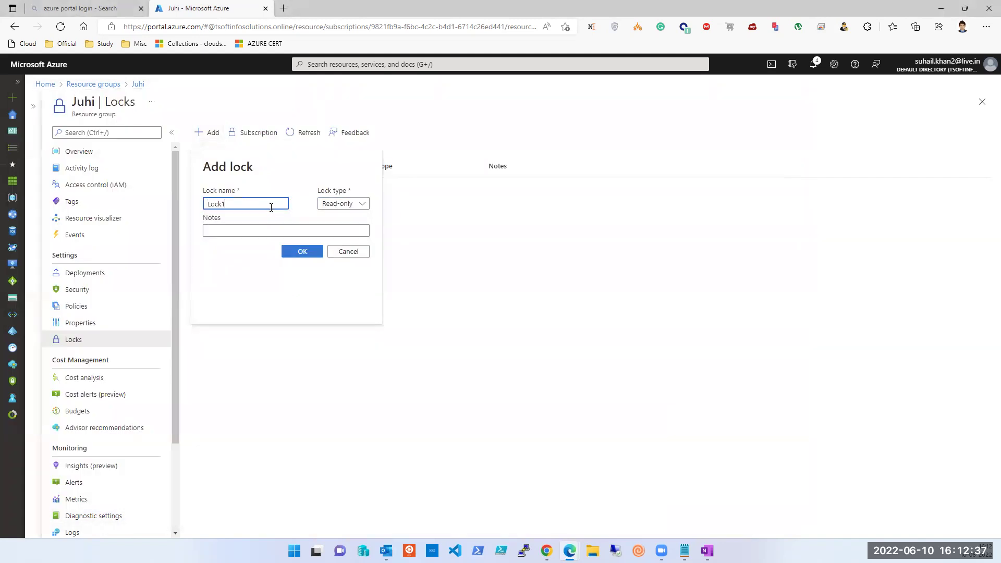
click(337, 204)
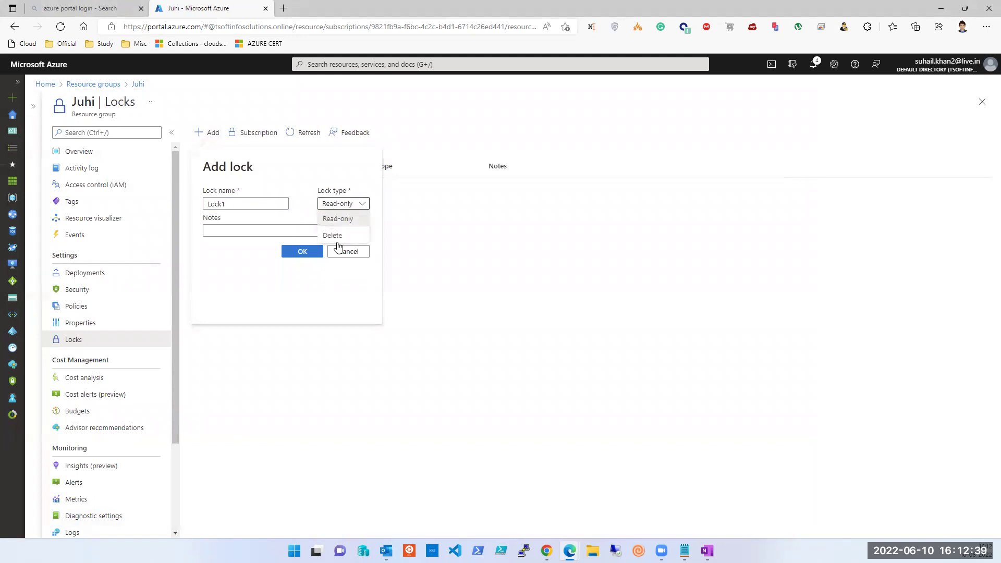
click(333, 236)
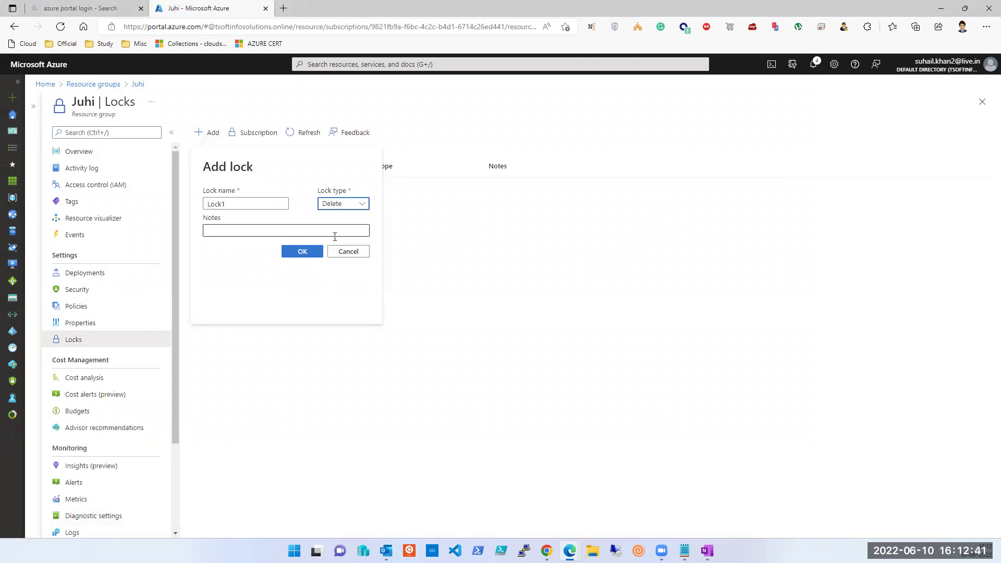
click(338, 204)
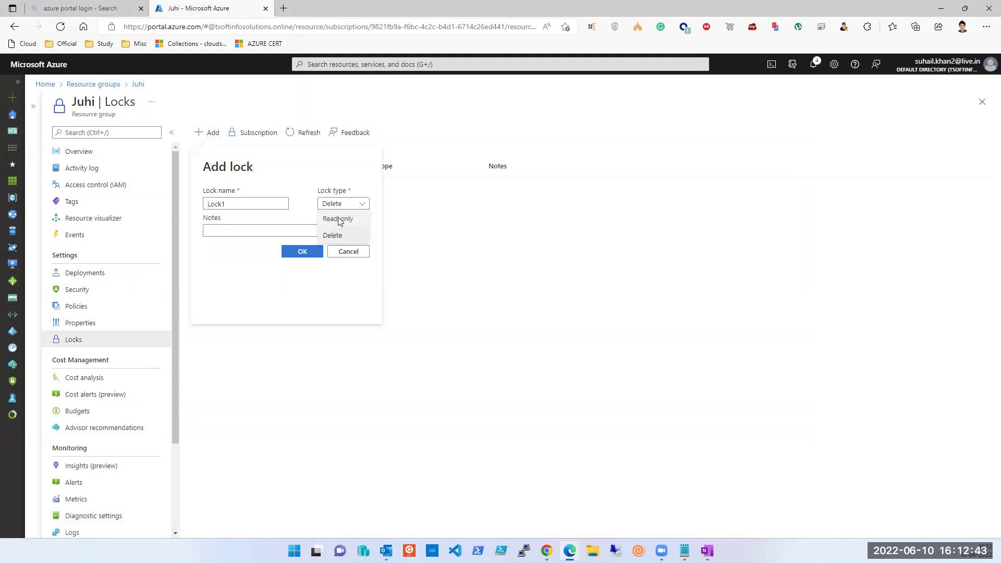
click(337, 217)
click(254, 207)
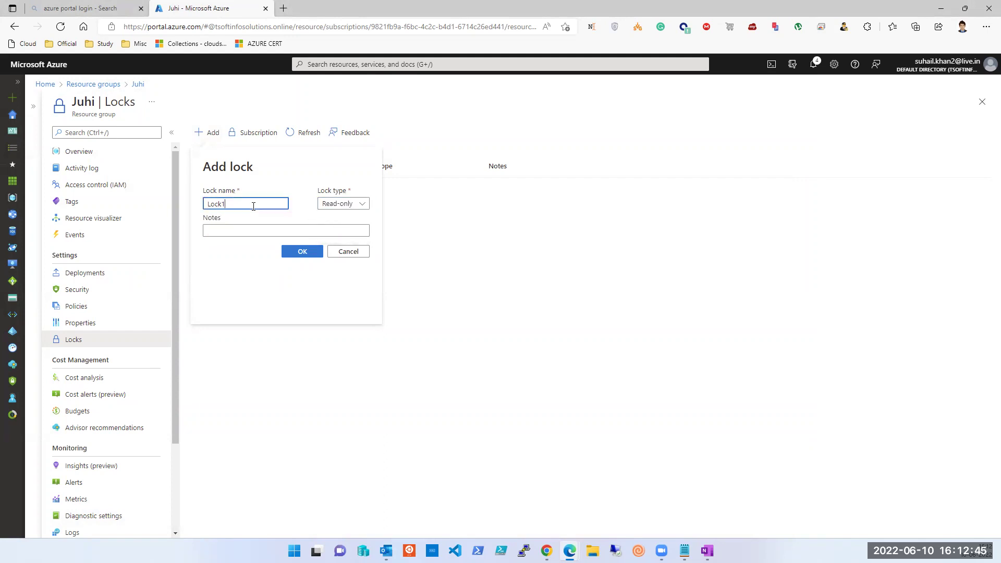
key(Home)
text(RO)
click(304, 253)
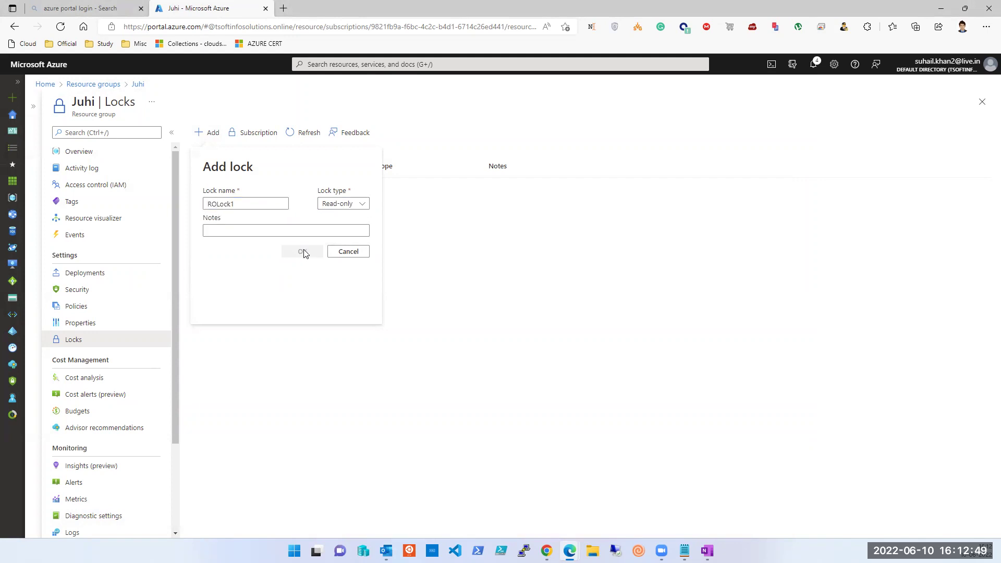
- Add a second Read-only lock named ROlOCK2 to the resource group
click(209, 135)
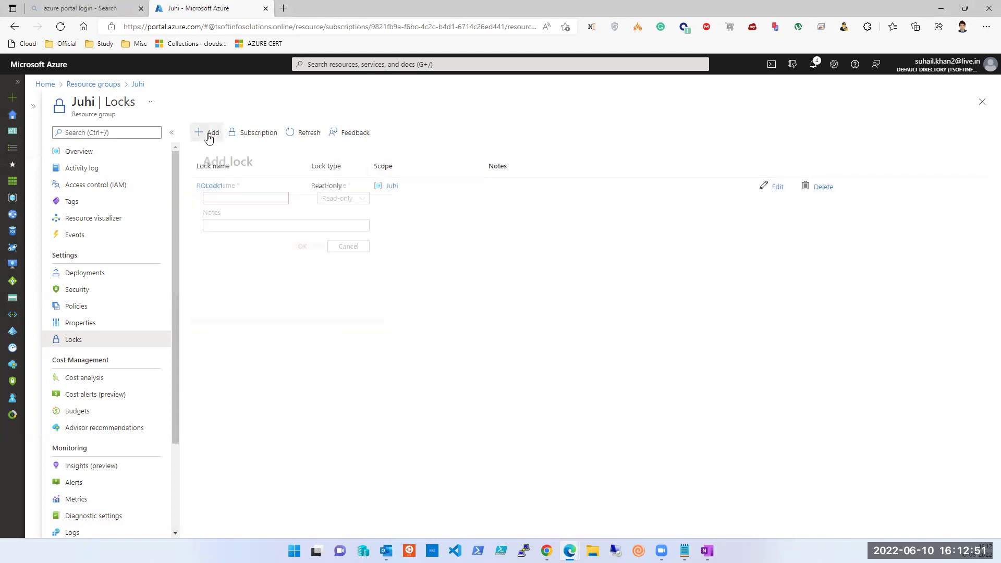
click(266, 206)
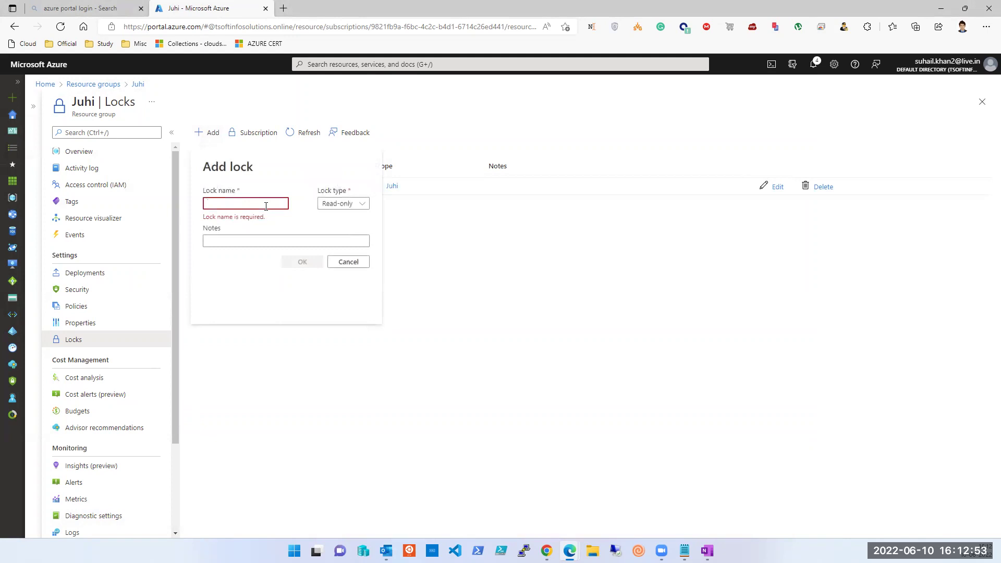
text(ROlOCK2)
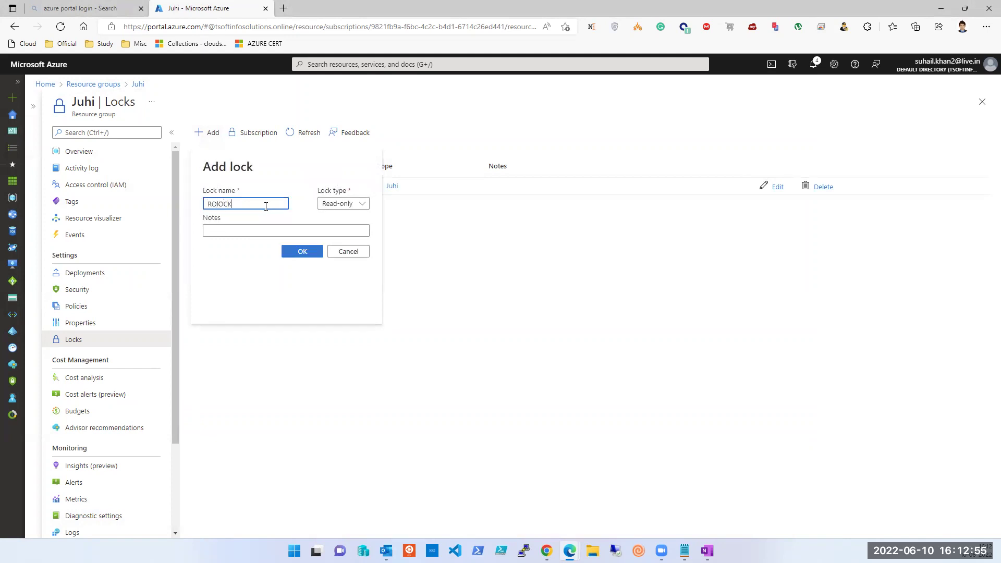
click(306, 254)
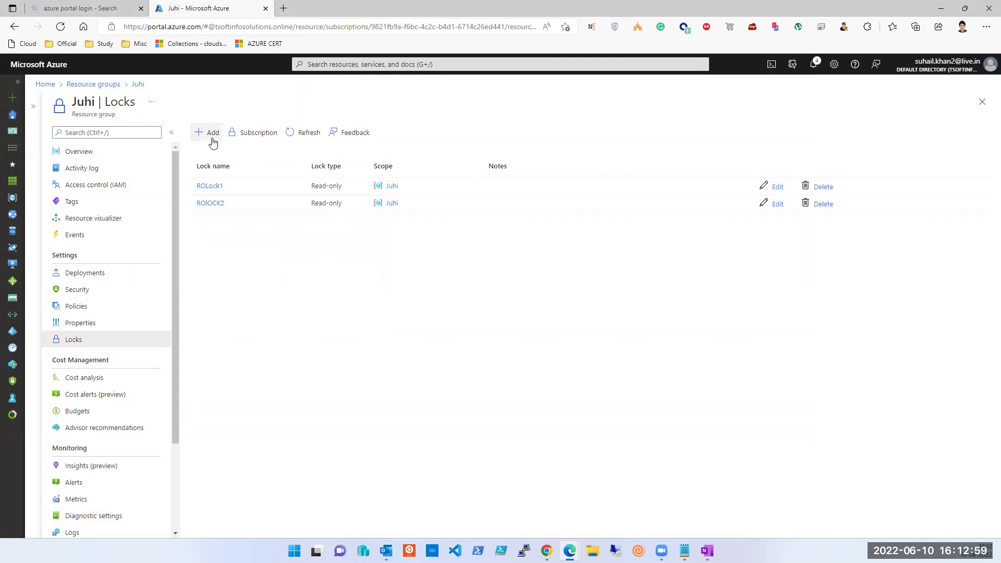
- Recheck the exam question's lock statements and add a Delete lock named LOCK1 to the resource group
mouse_move(569, 551)
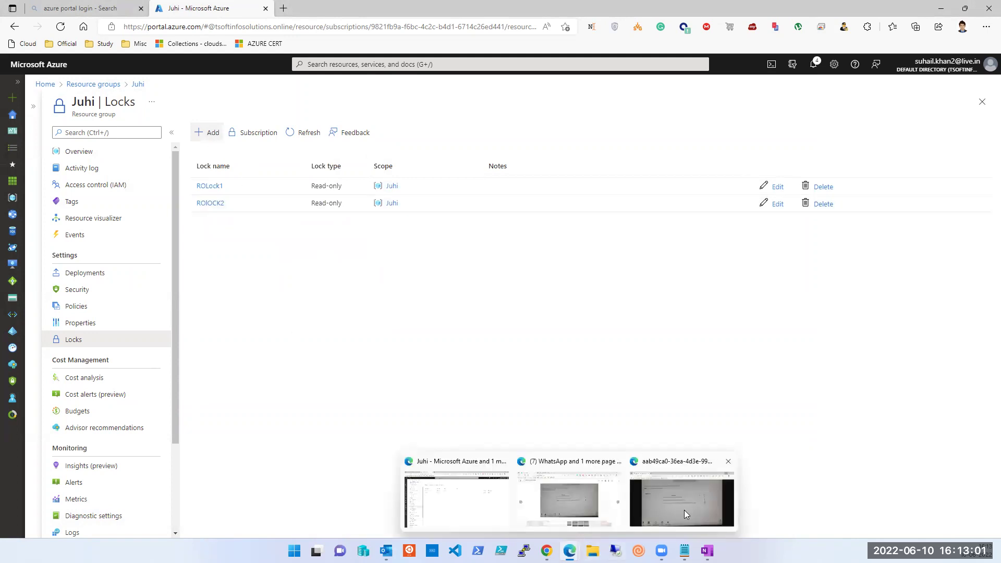
click(684, 511)
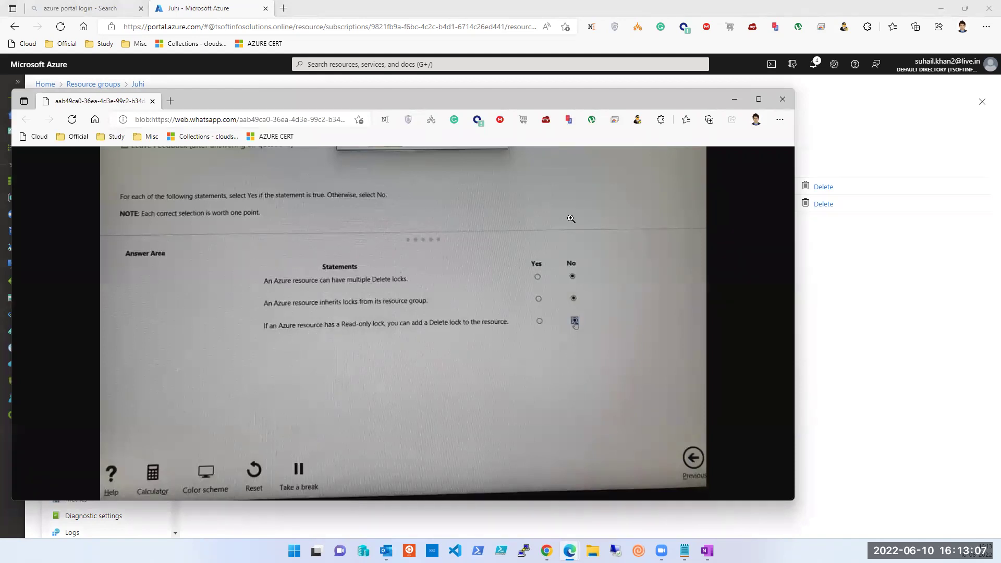
click(735, 99)
click(206, 132)
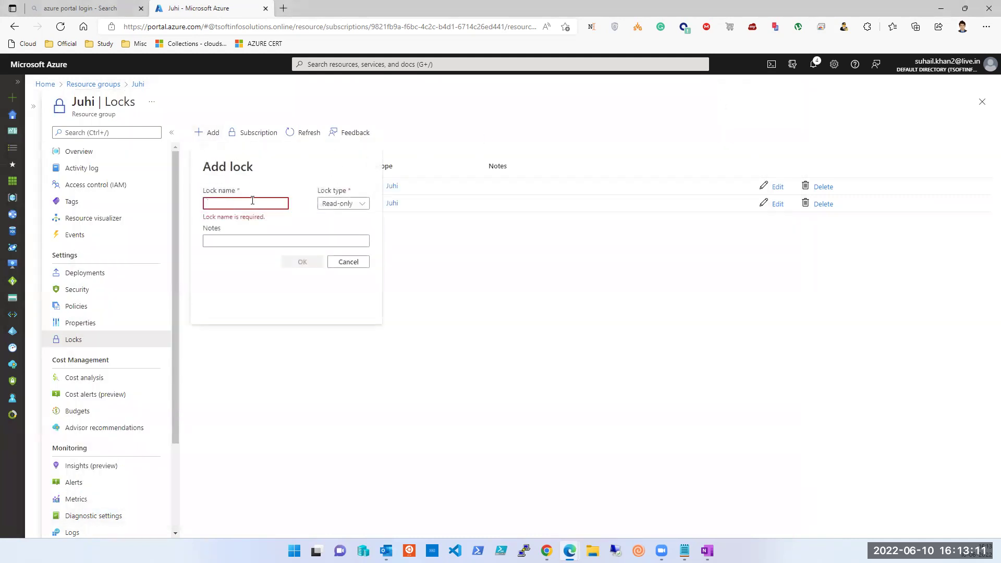
text(LOCK1)
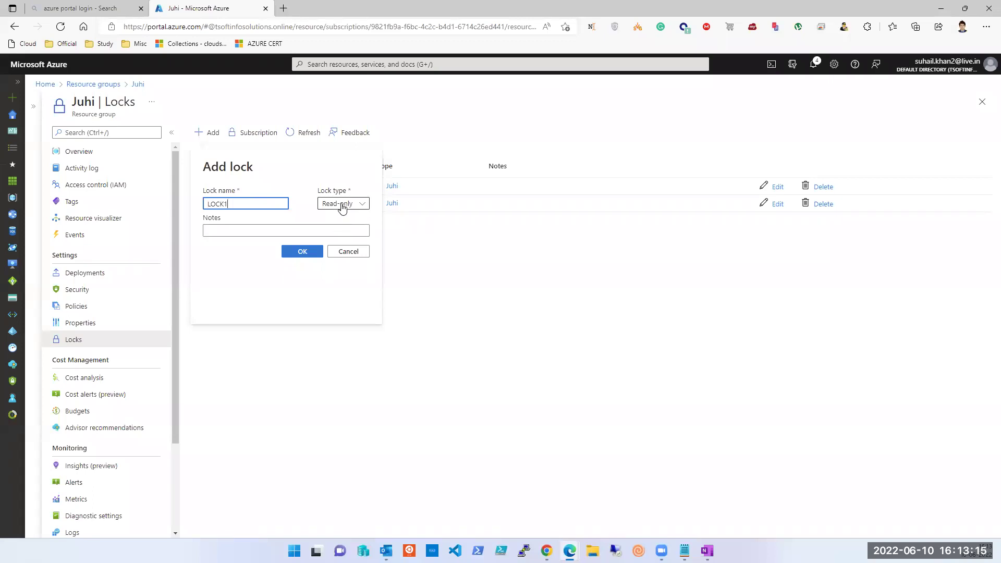
click(345, 204)
click(338, 218)
click(319, 253)
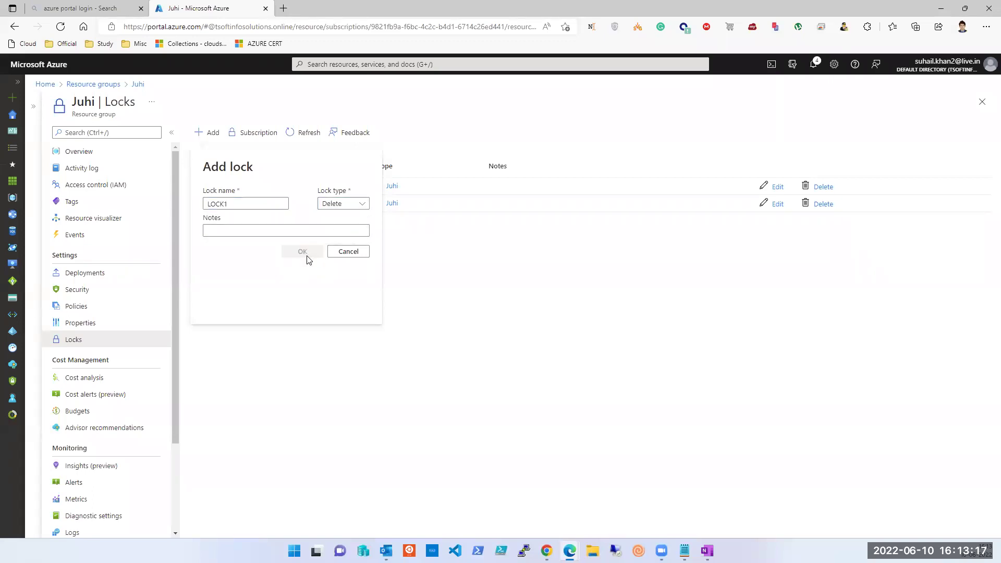
- Add another Delete lock named LOCK2 to the resource group
click(210, 134)
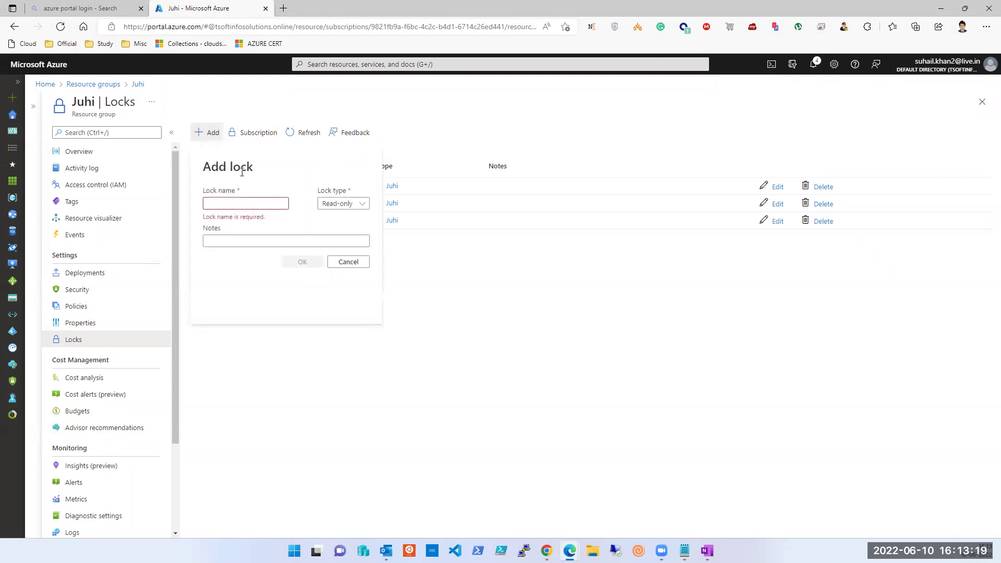
click(256, 204)
text(LOCK2)
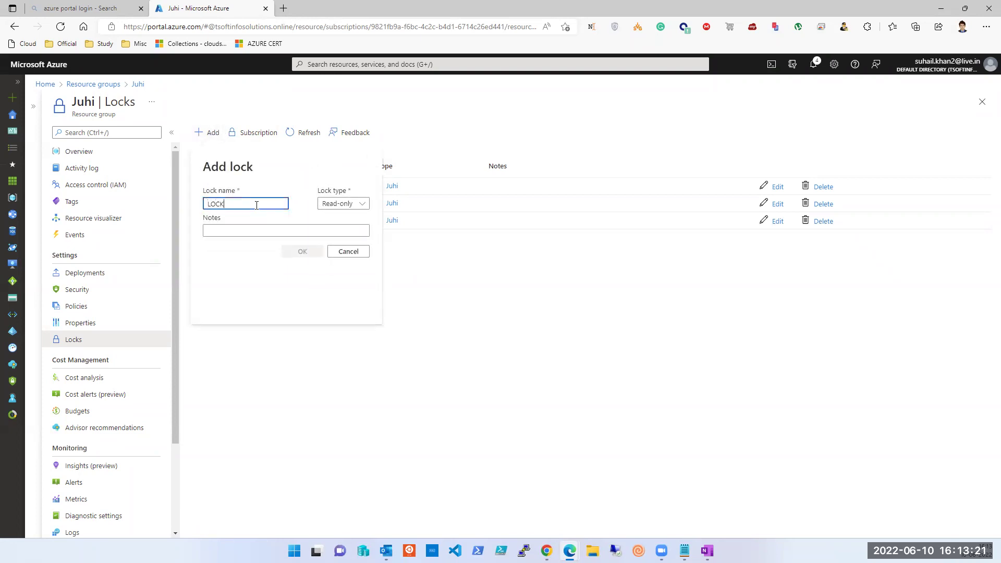
click(344, 204)
click(333, 232)
click(304, 252)
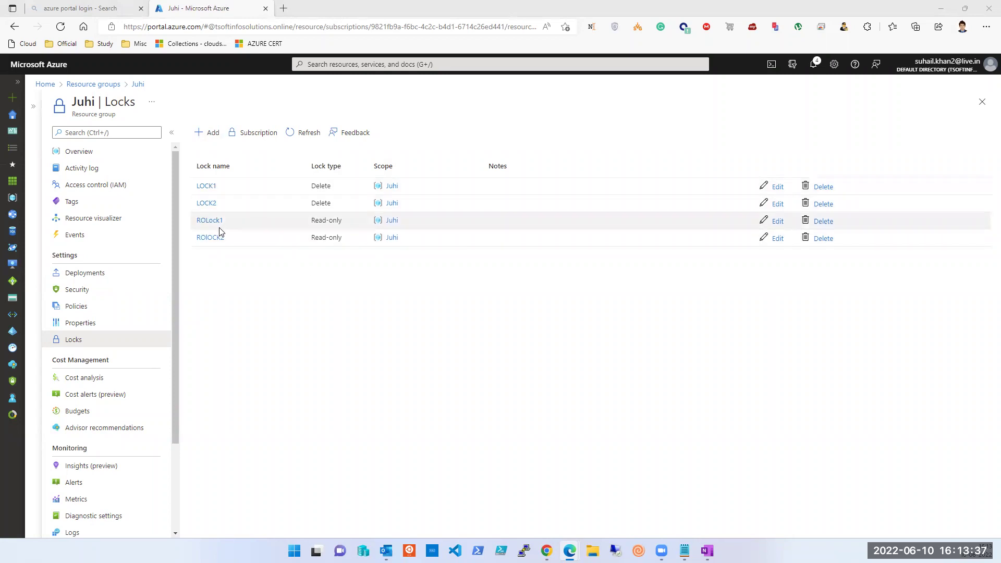
- Consult the exam question again and delete all four locks from the resource group
click(214, 195)
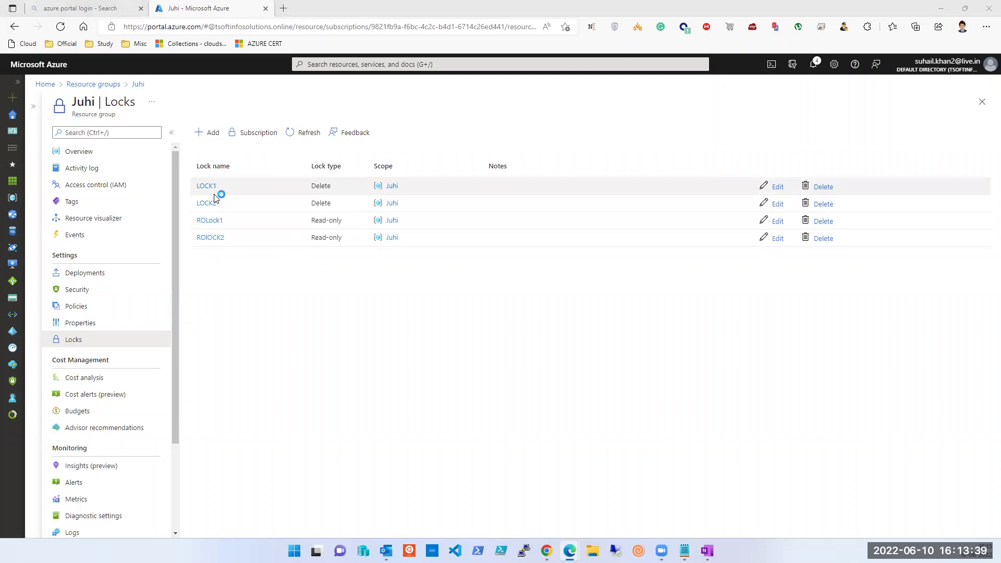
mouse_move(569, 551)
click(648, 496)
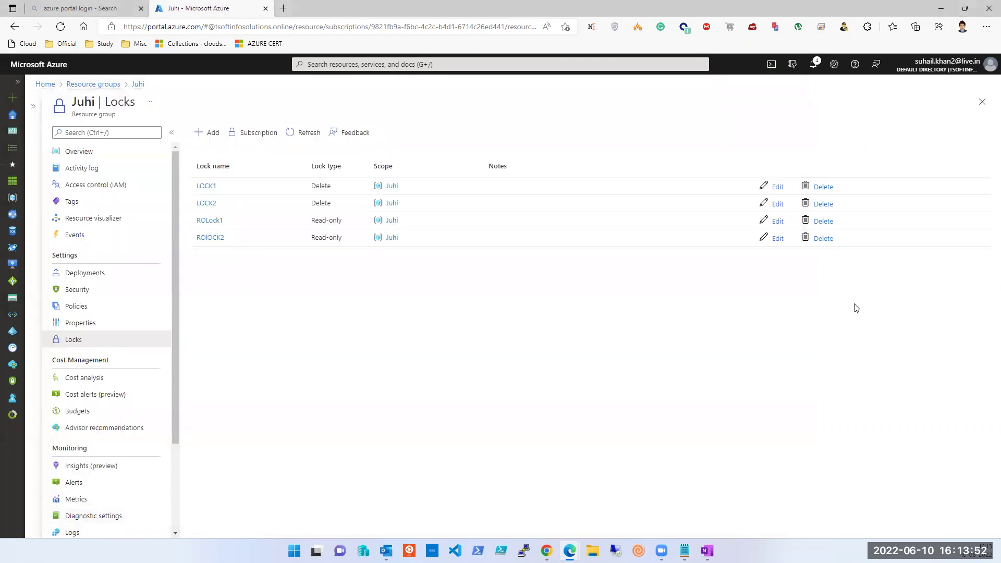
click(856, 309)
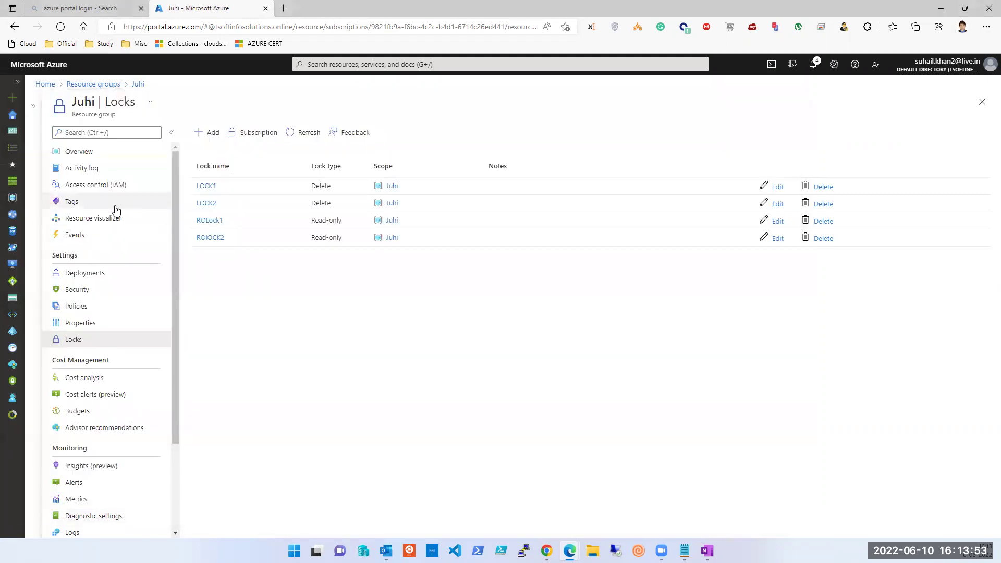
click(817, 187)
click(824, 189)
click(825, 189)
click(823, 187)
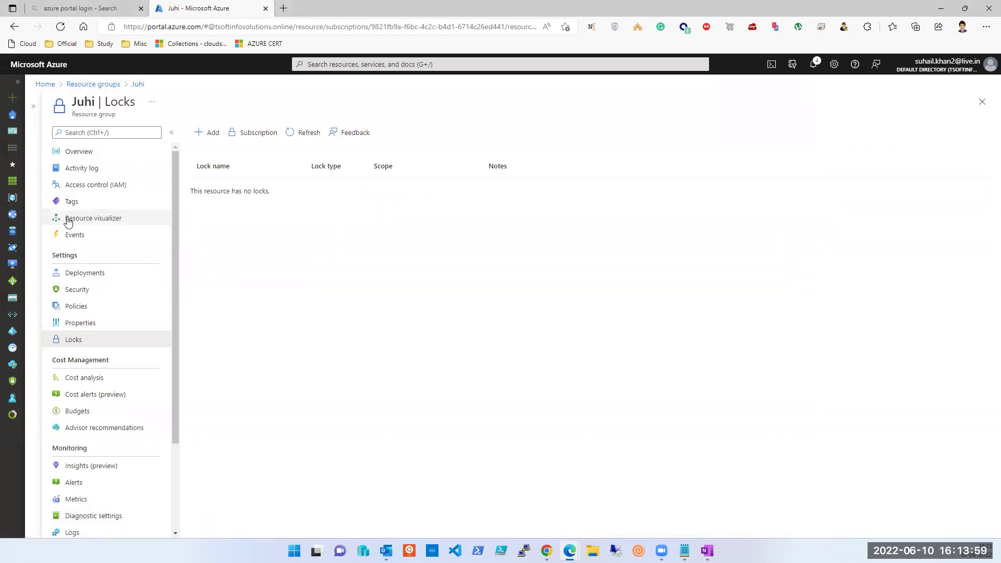
- Find practiceVM0001 among the resource group's resources and view the virtual machine's overview
click(78, 152)
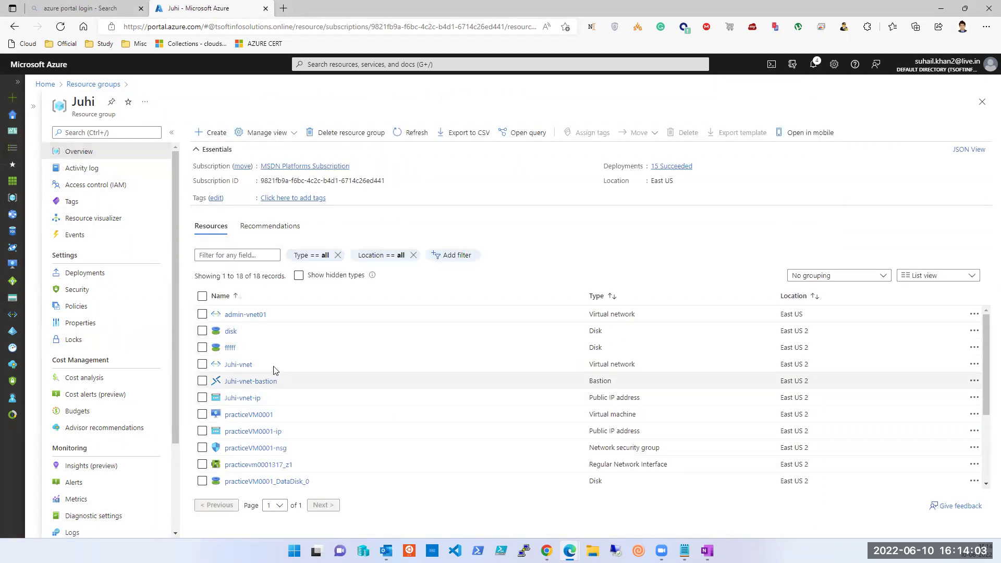
scroll(251, 347, down, 3)
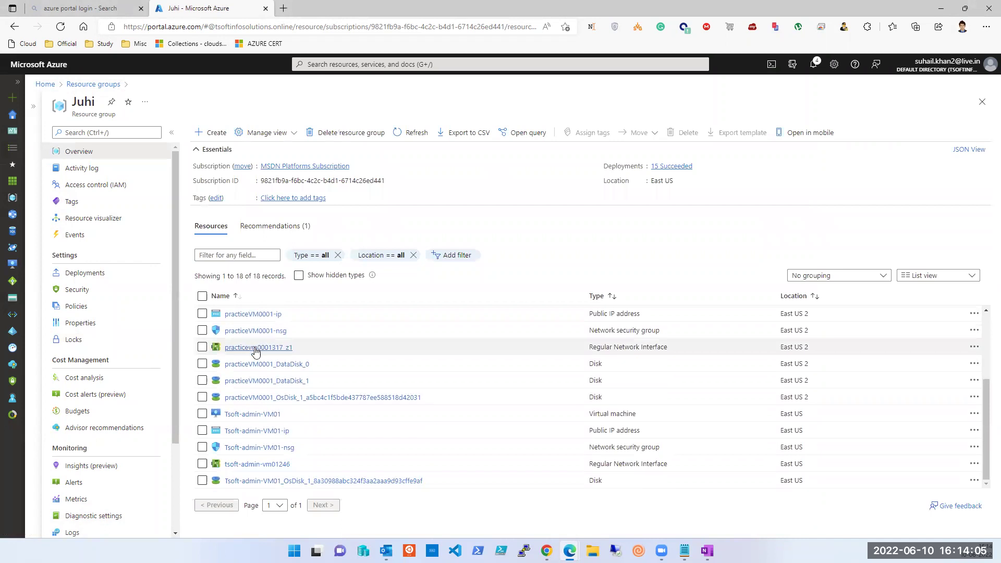
scroll(256, 352, up, 2)
scroll(254, 355, up, 1)
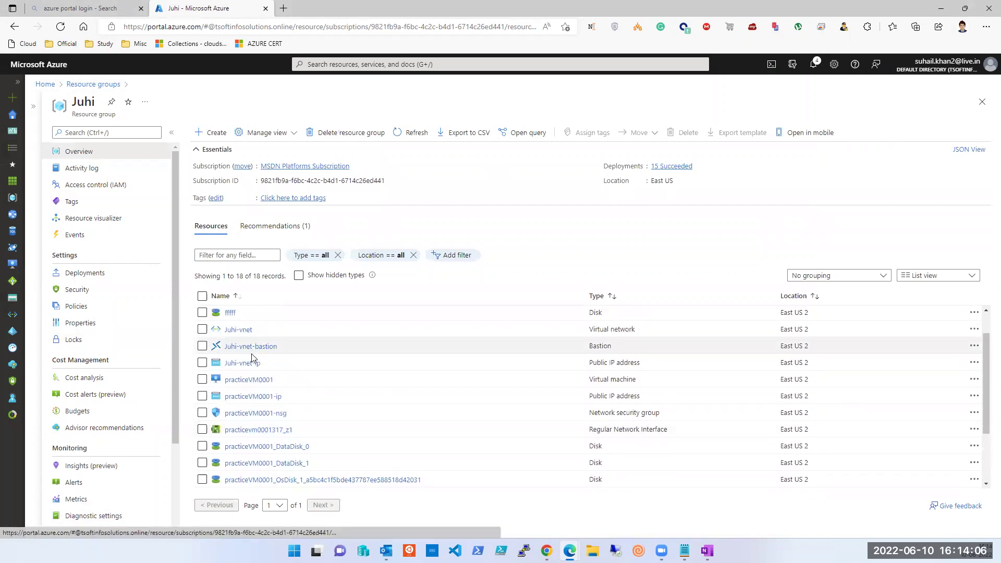
click(237, 381)
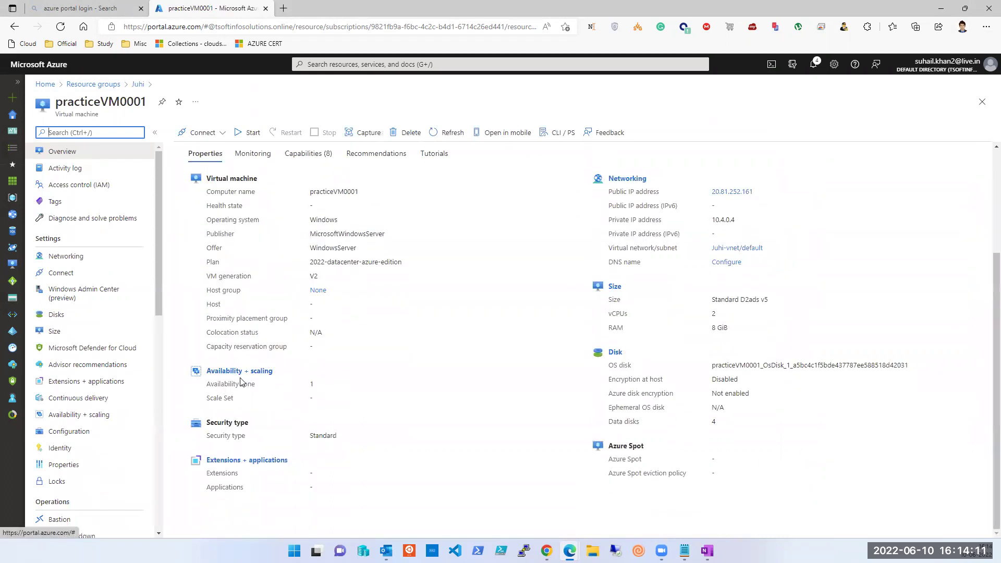
scroll(241, 383, up, 3)
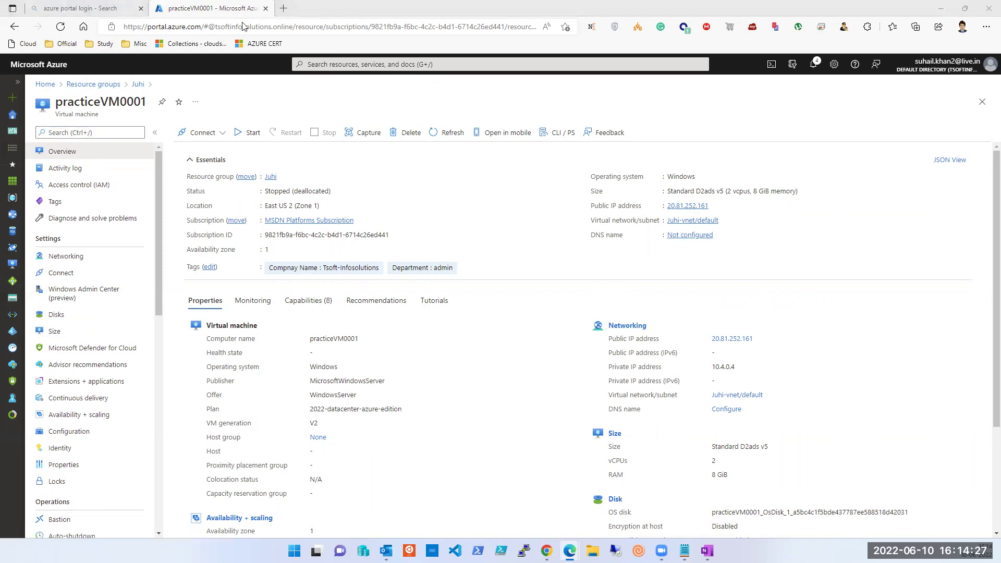
- Return to the resource group's lock settings and add a Read-only lock named ro
click(272, 177)
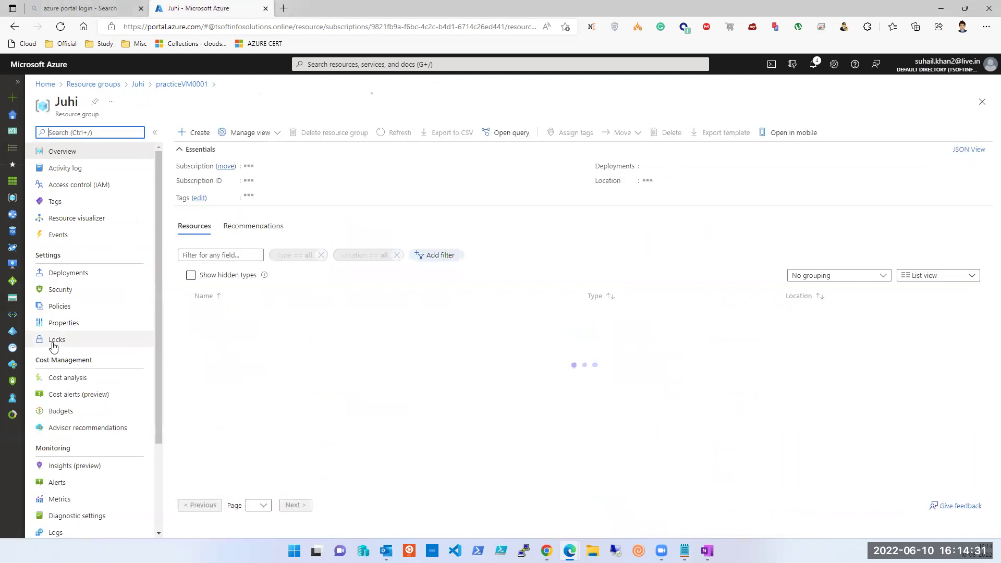
click(53, 345)
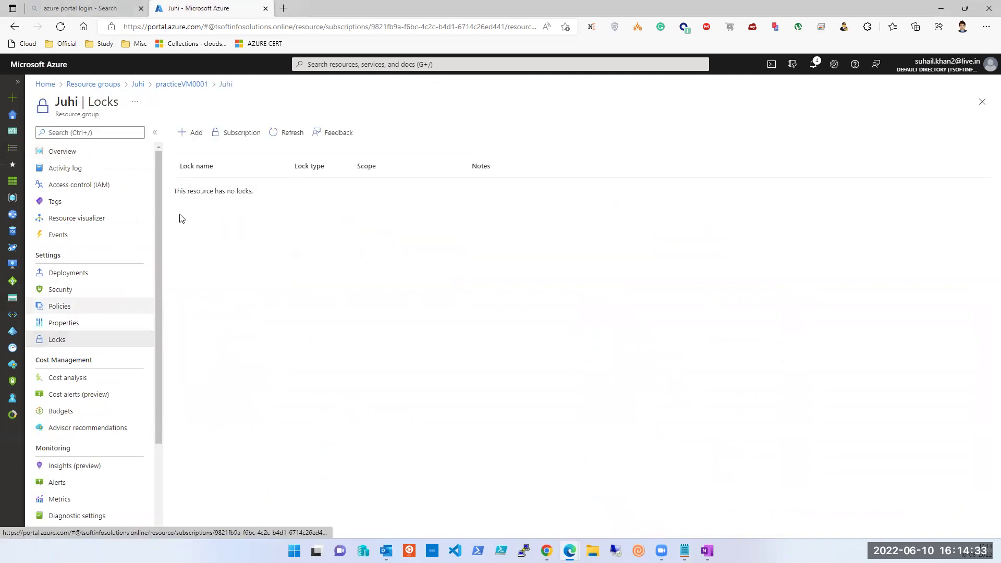
click(197, 134)
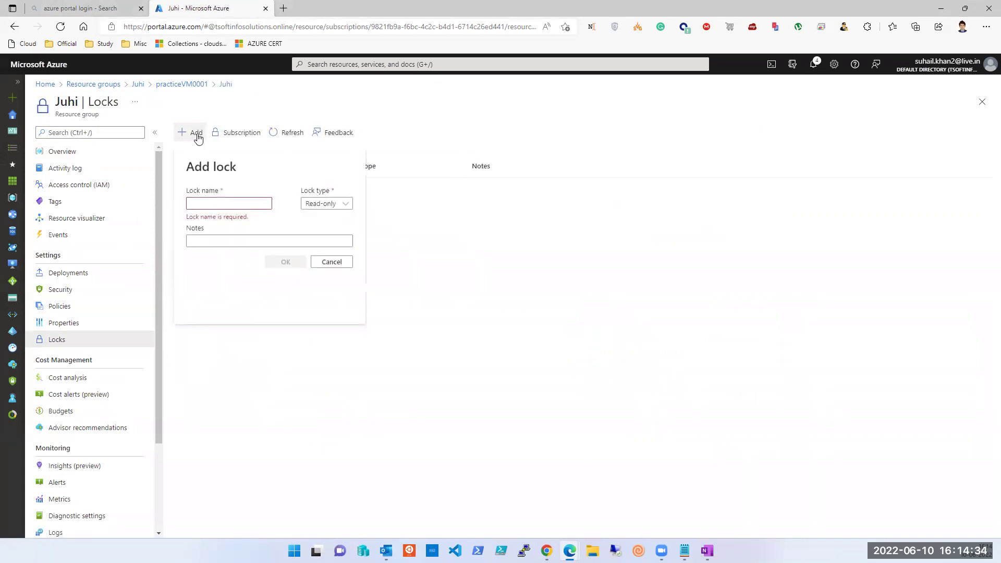
click(239, 203)
click(876, 64)
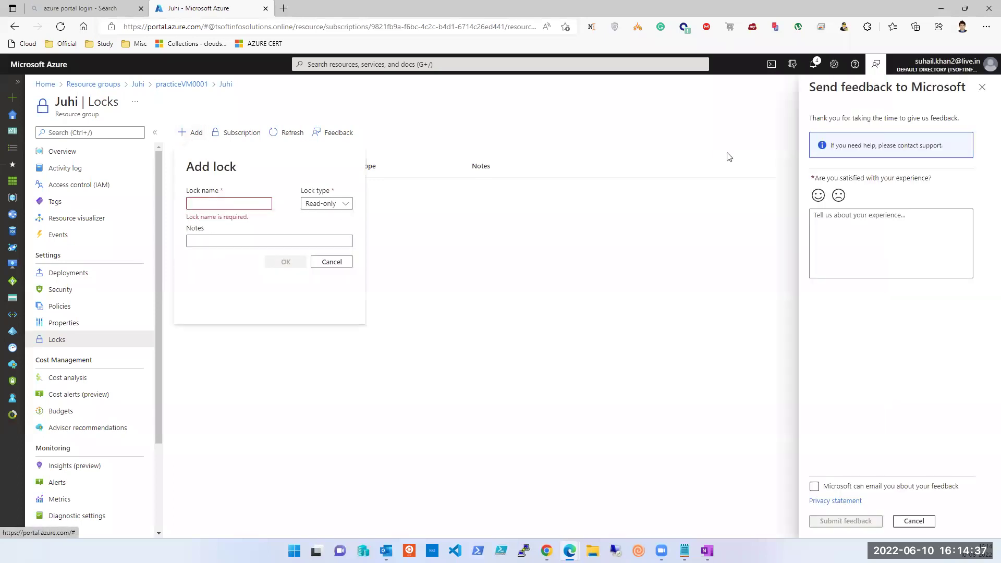
click(560, 235)
click(189, 133)
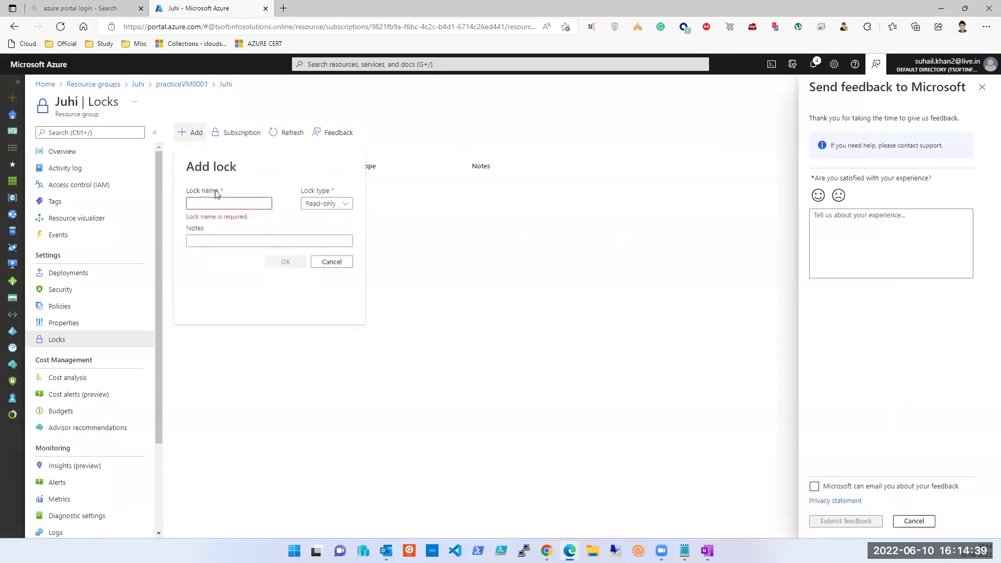
click(224, 204)
text(ro)
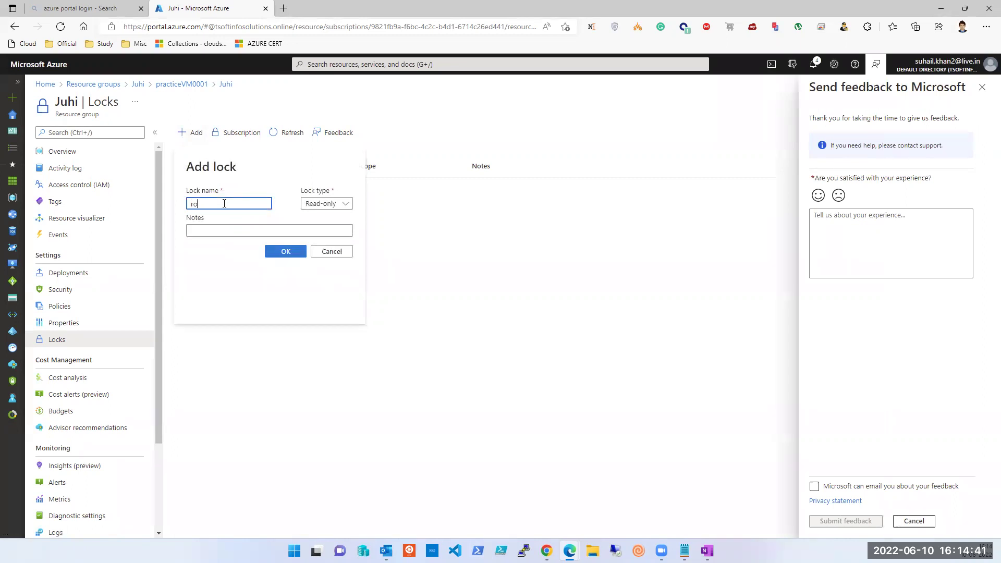
click(287, 253)
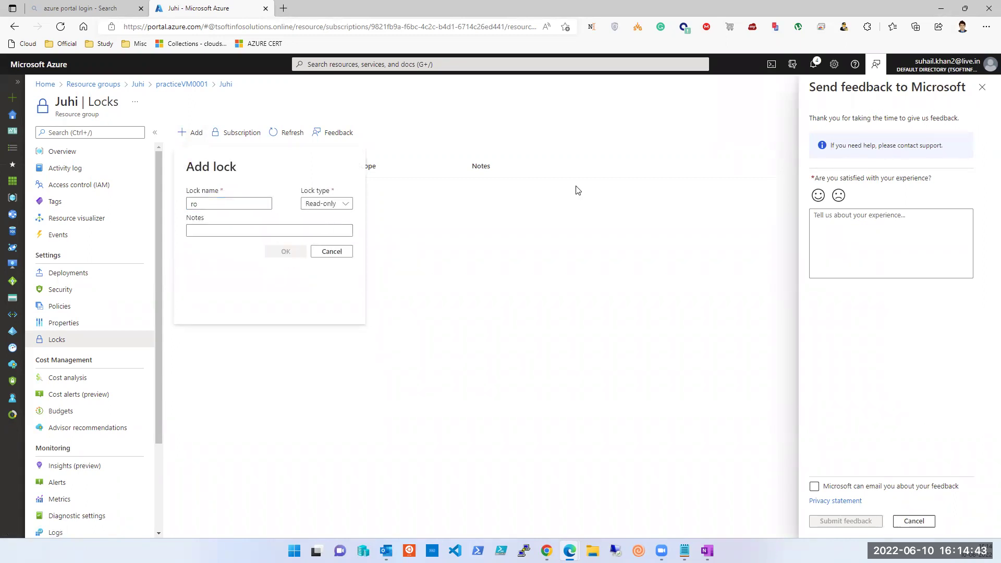
click(981, 90)
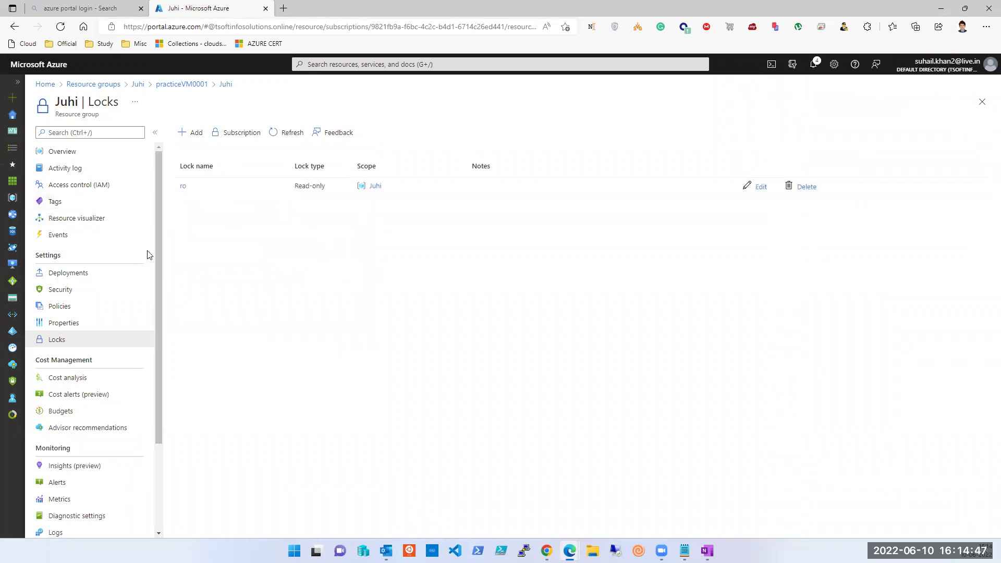
- Look through the locked resource group's resources and open the virtual machine practiceVM0001
click(66, 153)
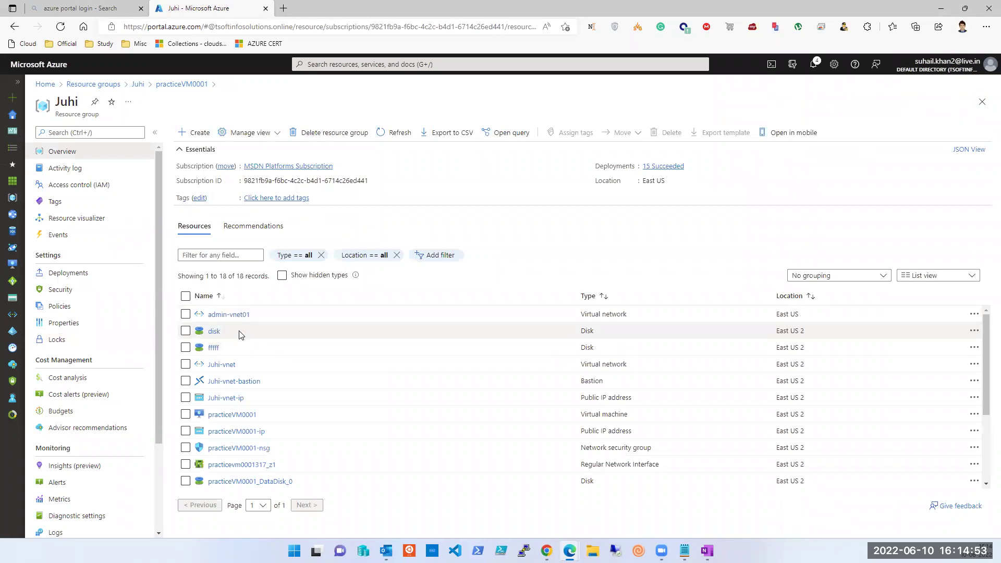
scroll(241, 335, down, 1)
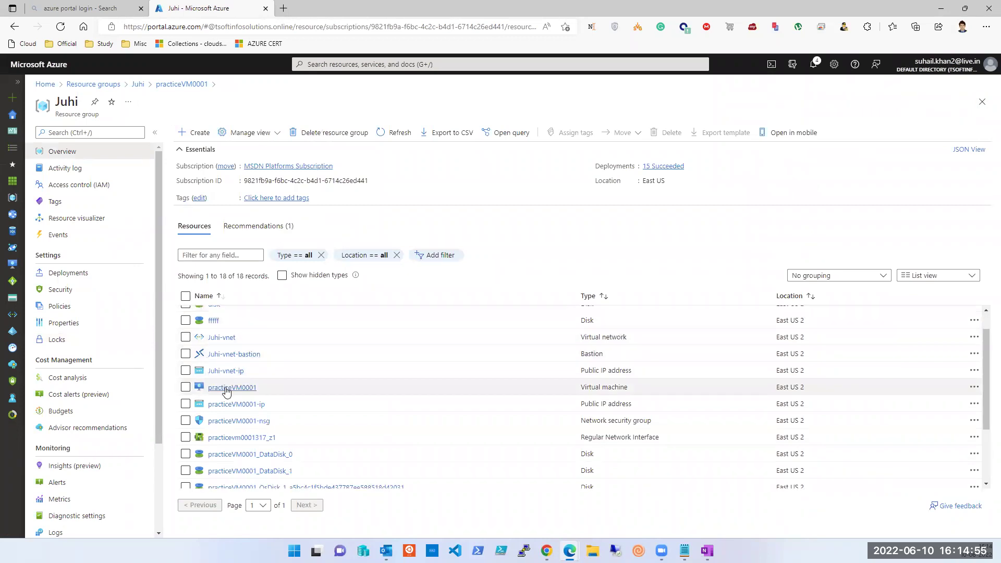
scroll(227, 392, down, 3)
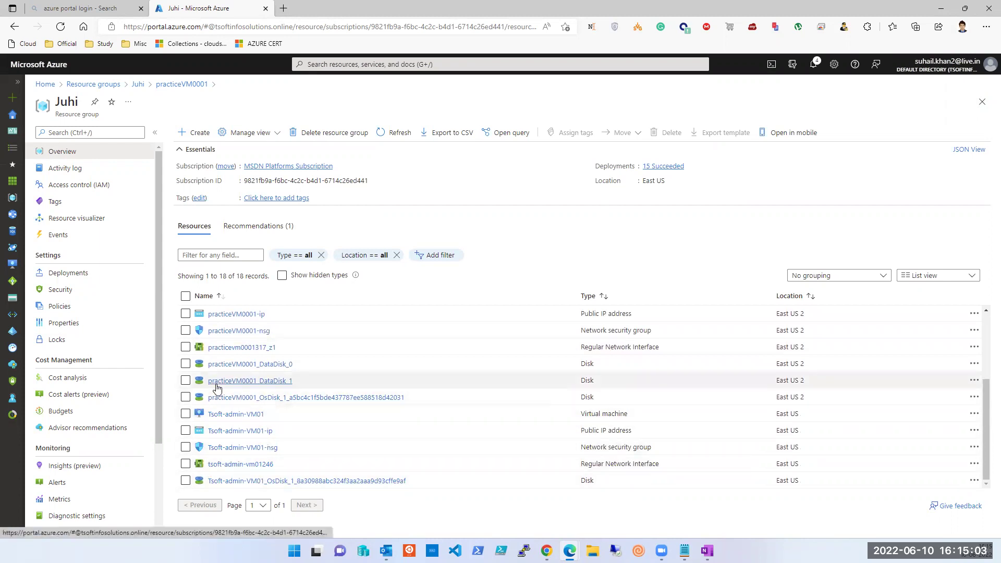
scroll(217, 389, up, 2)
click(222, 359)
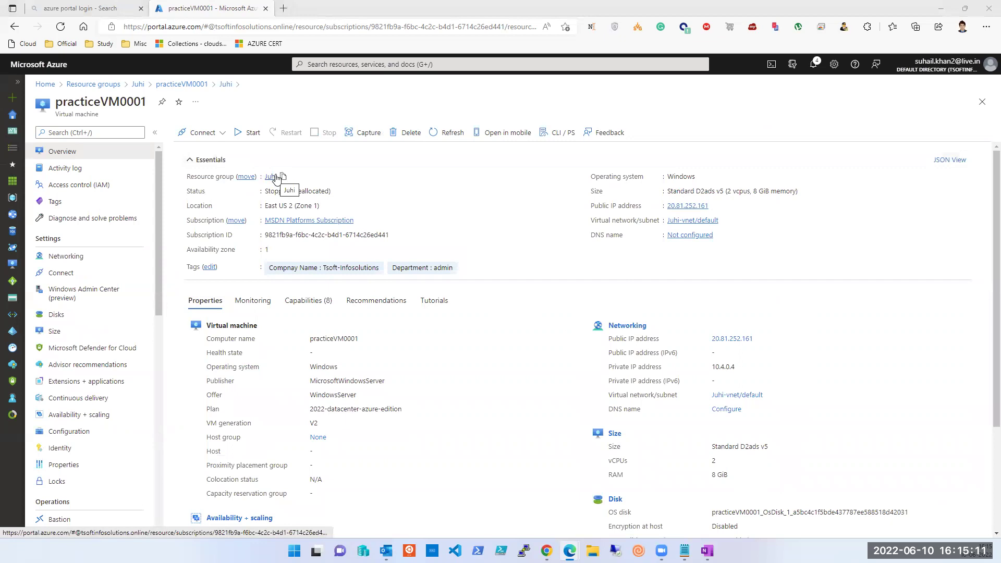
- Try to force delete practiceVM0001 together with its OS disk, data disks, network interfaces and public IP addresses
click(402, 137)
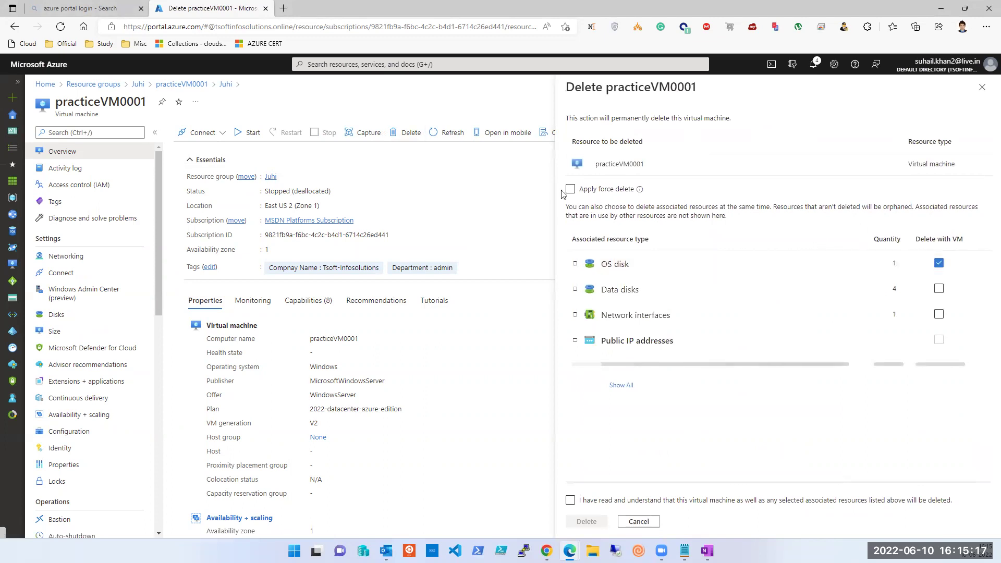
click(571, 189)
click(939, 289)
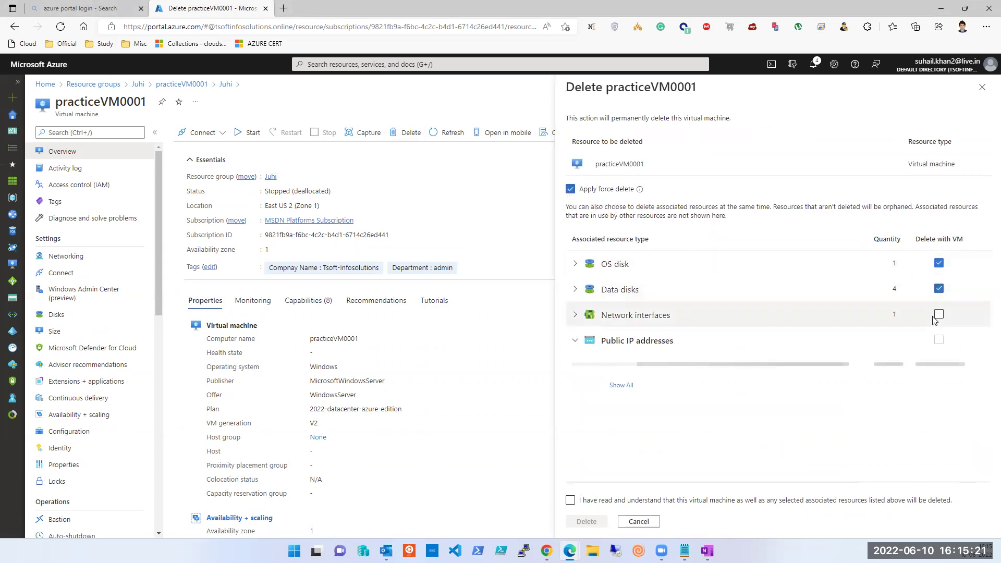
click(939, 316)
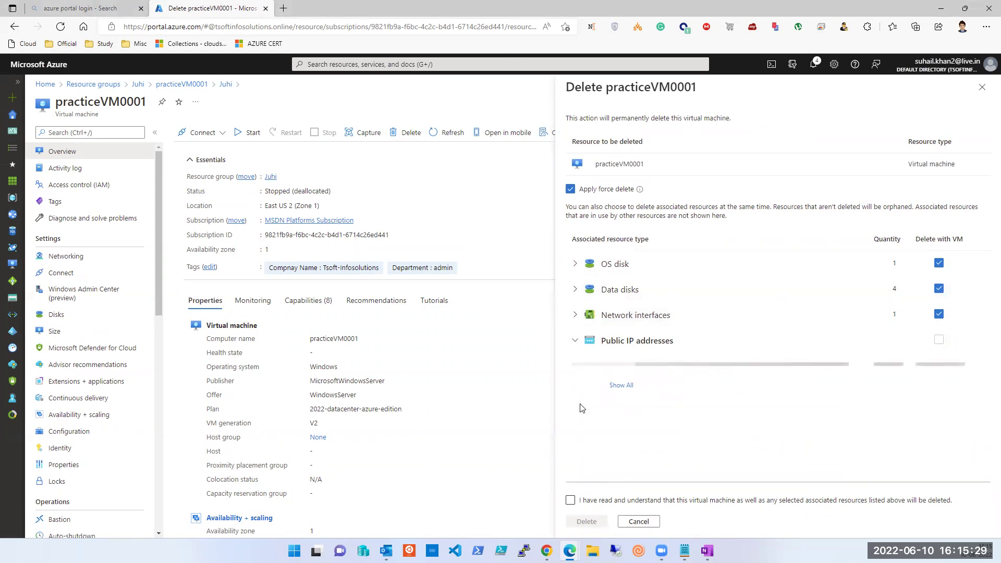
click(571, 499)
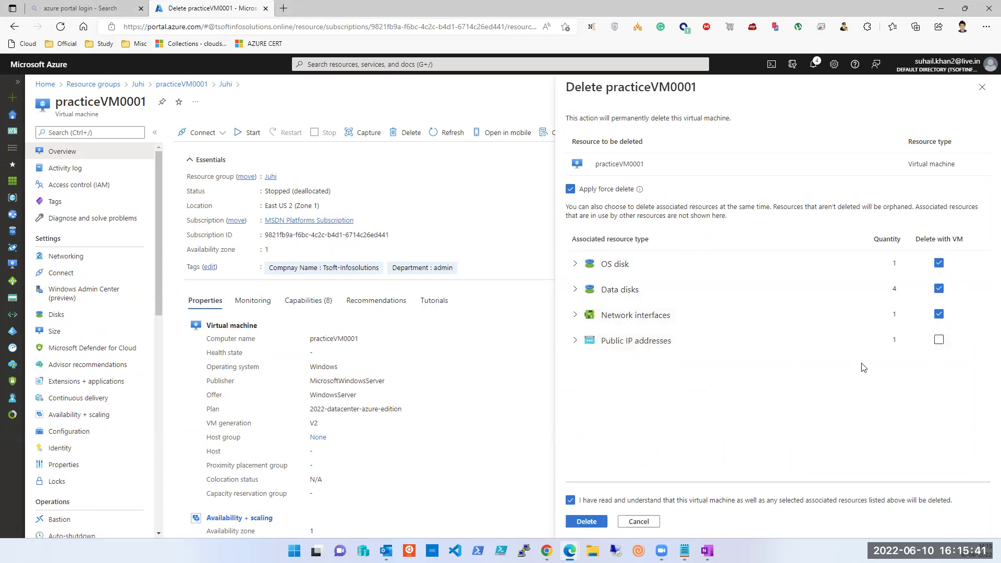
click(940, 342)
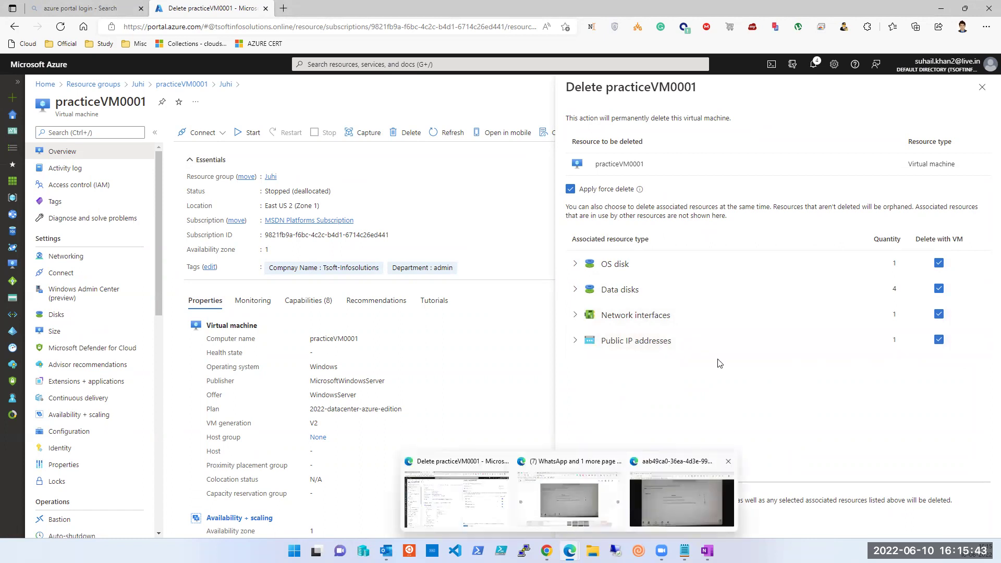
click(587, 521)
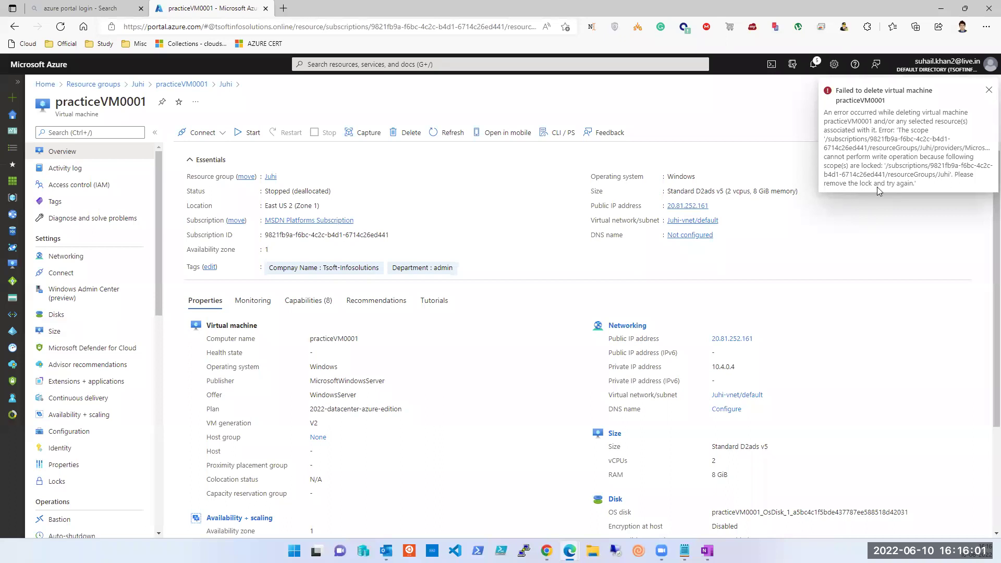
- Check the lock settings of practiceVM0001 and of its parent resource group
scroll(62, 450, down, 1)
scroll(62, 450, down, 1)
click(61, 422)
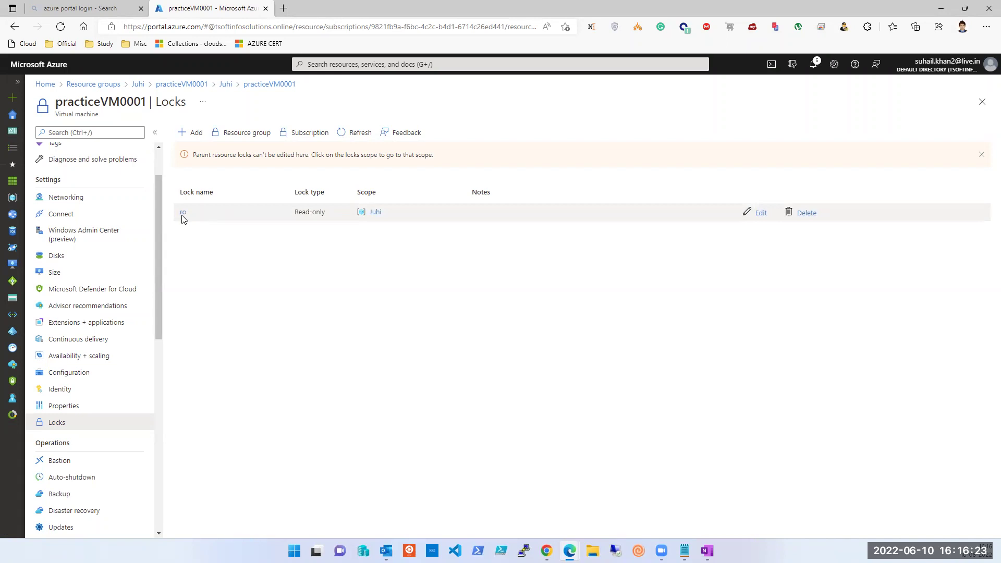
scroll(89, 255, up, 2)
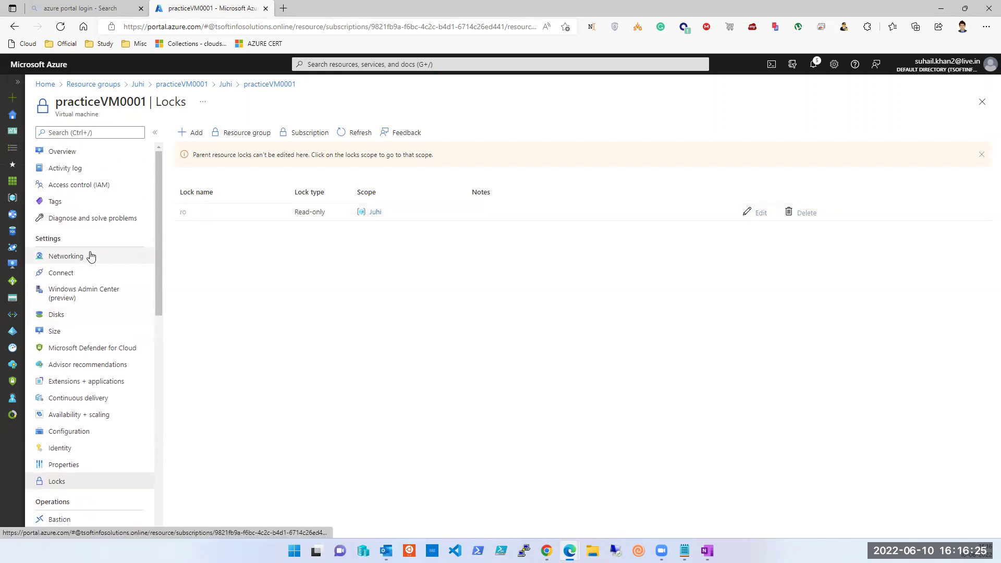
click(57, 153)
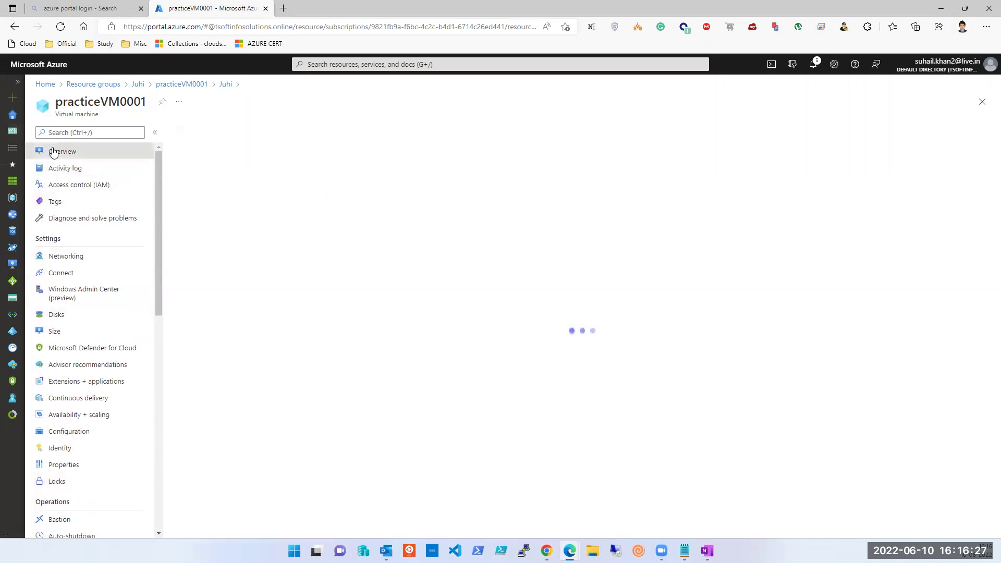
click(270, 177)
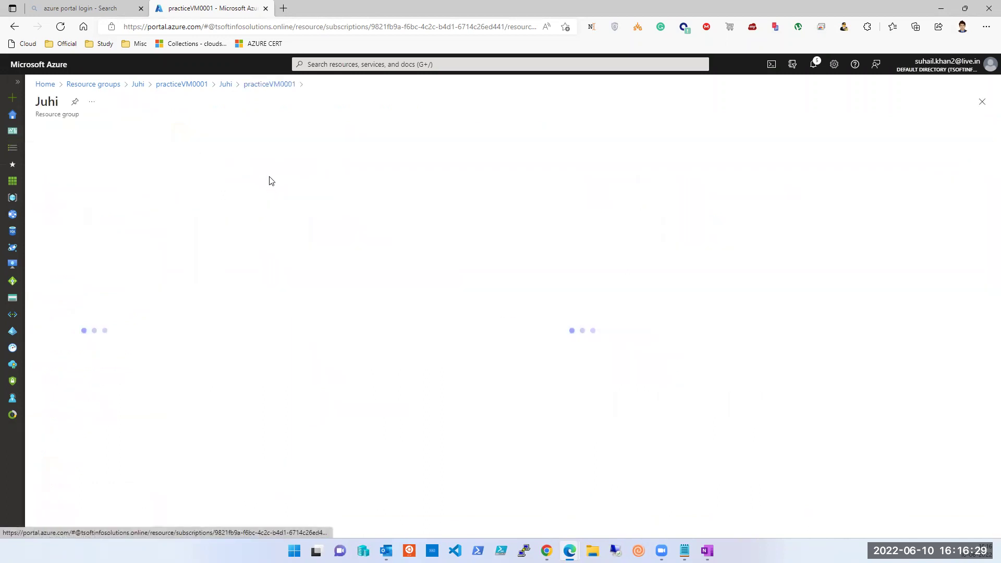
scroll(92, 389, down, 2)
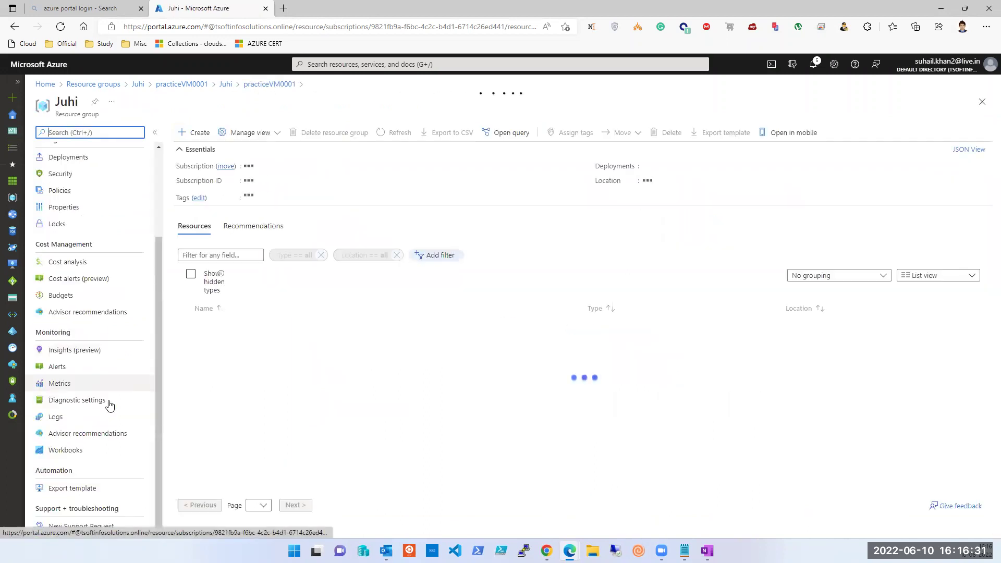
click(60, 223)
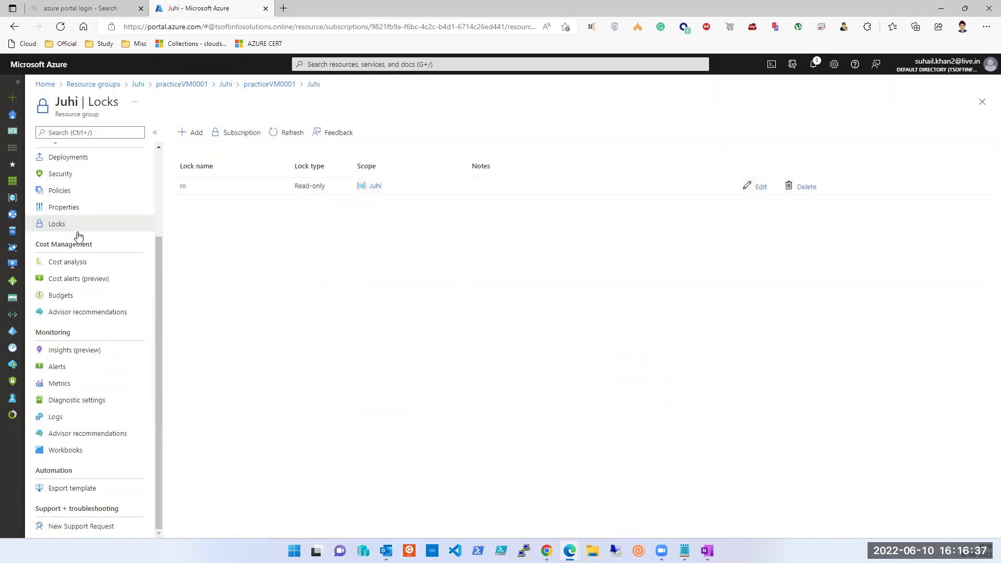
- Open the resource named disk from the resource group, view its locks and try to delete the inherited ro lock
scroll(78, 229, up, 3)
click(66, 155)
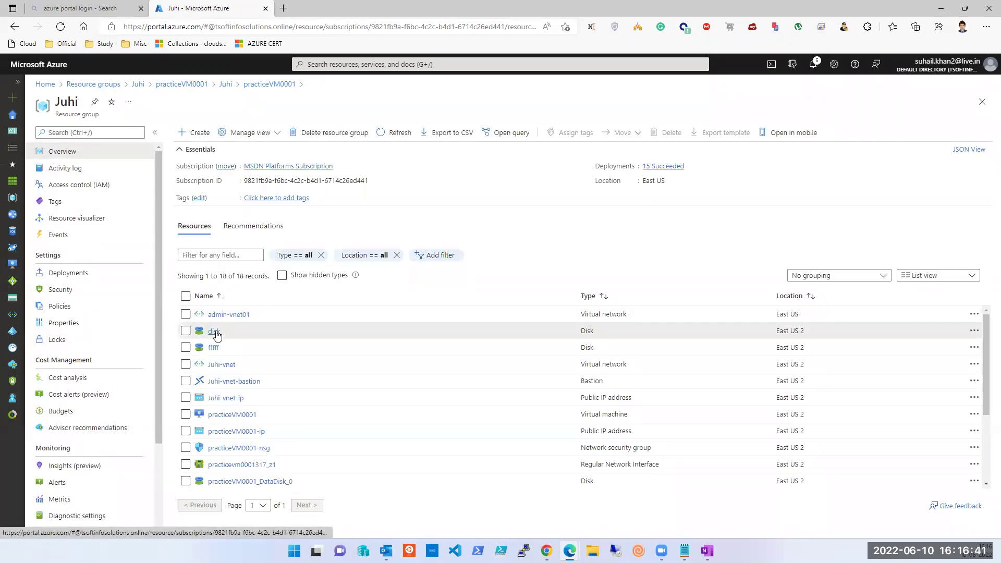
click(217, 332)
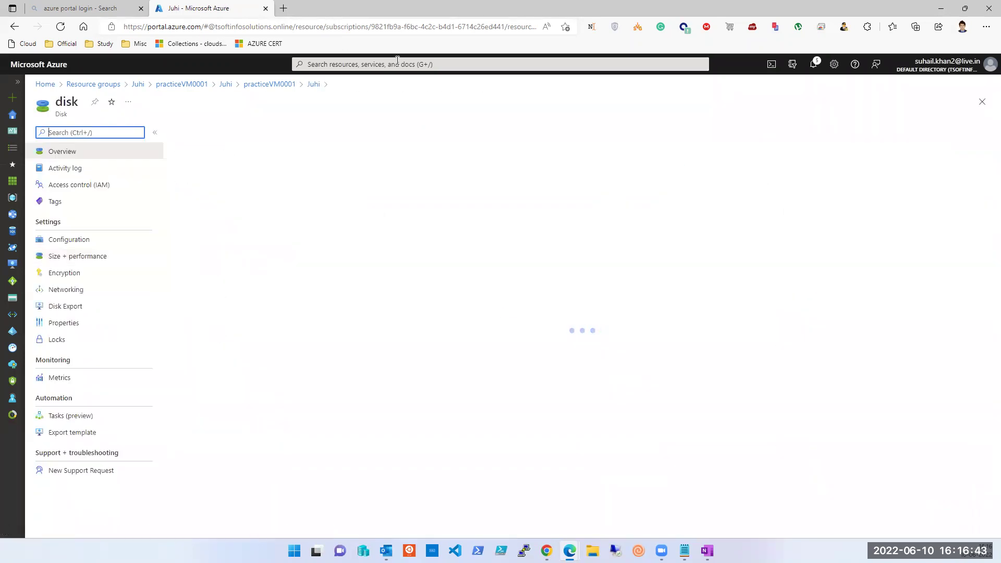
click(59, 339)
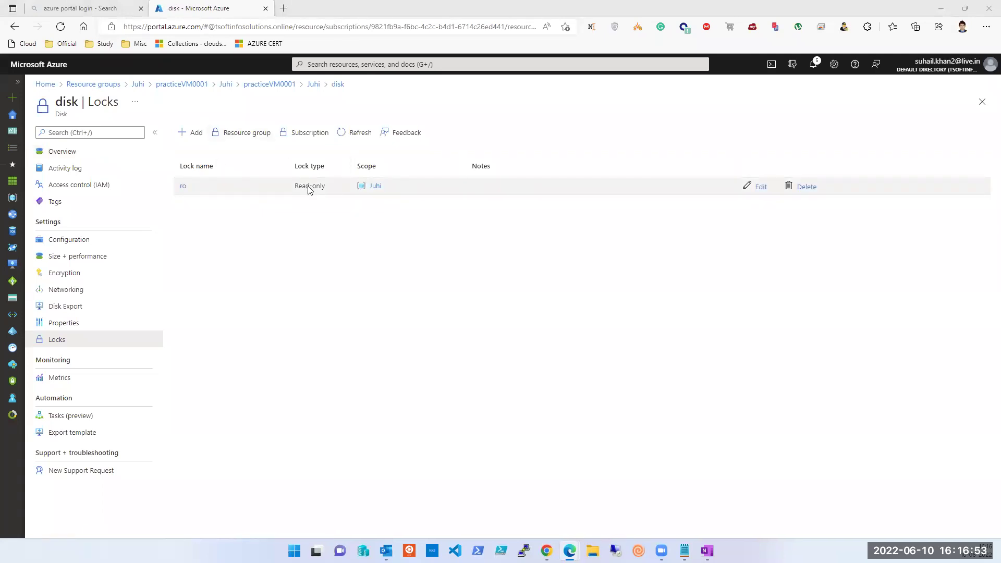
click(807, 187)
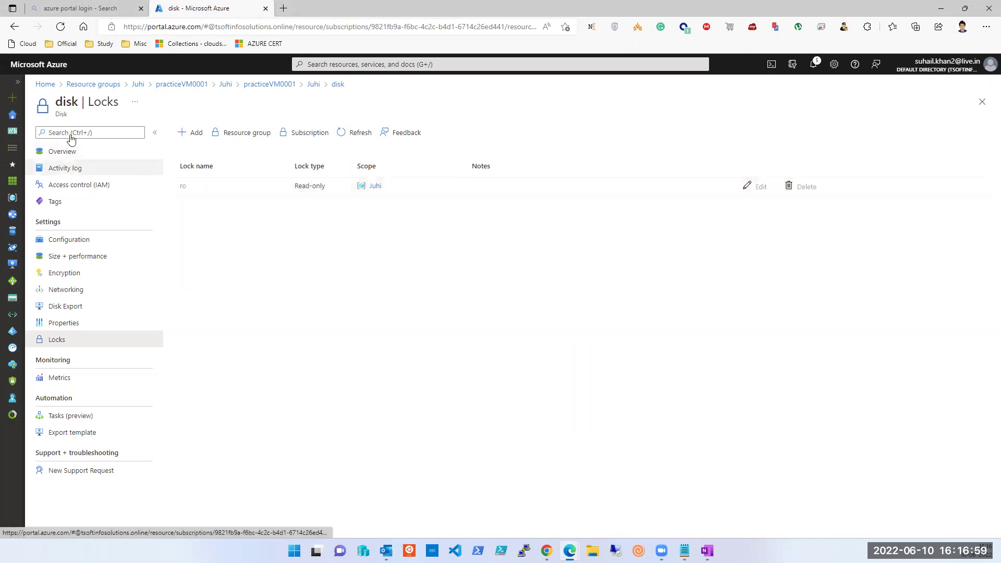
- Return to the resource groups list and consult the exam question about Azure locks, closing it after reading
click(89, 85)
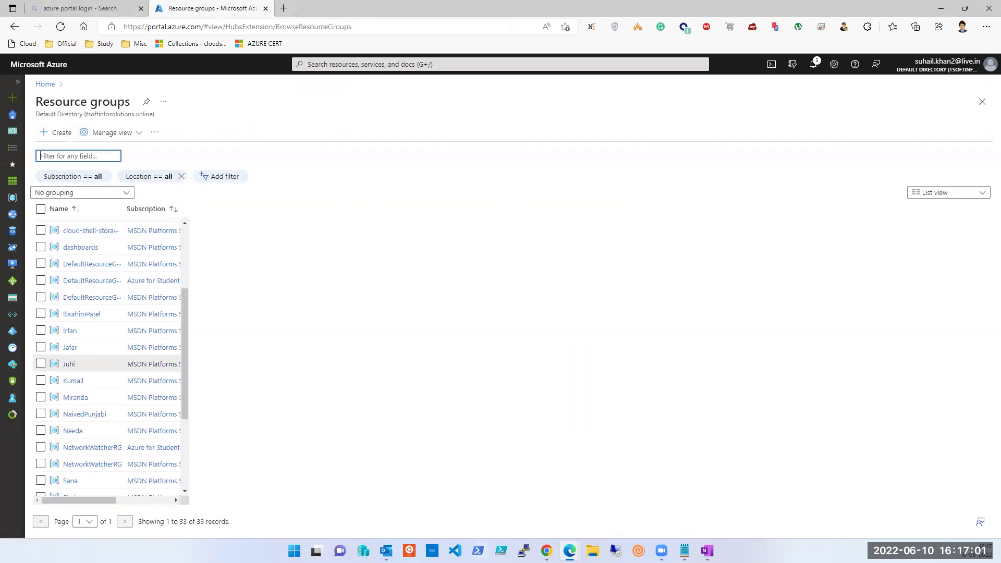
mouse_move(570, 551)
click(688, 491)
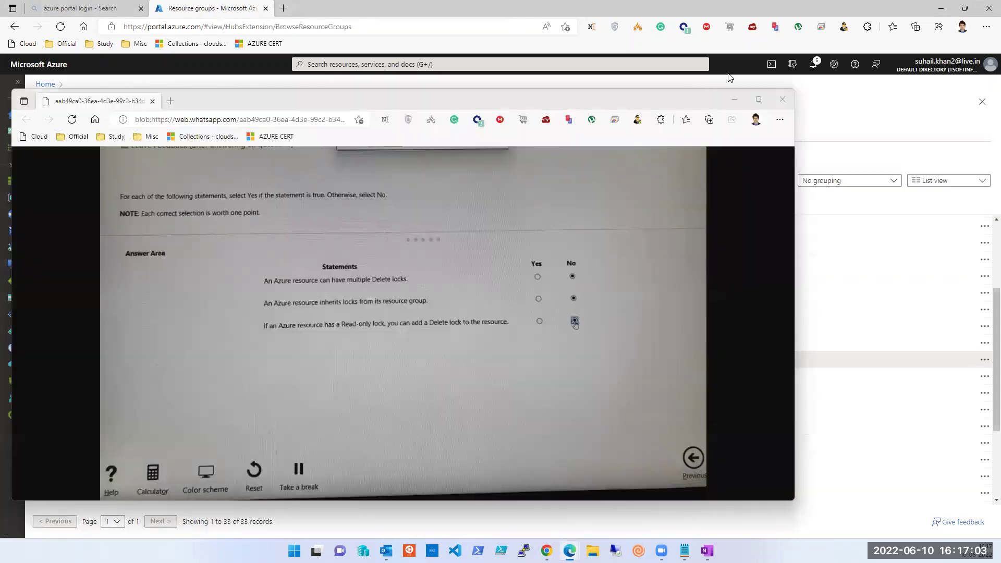
click(783, 99)
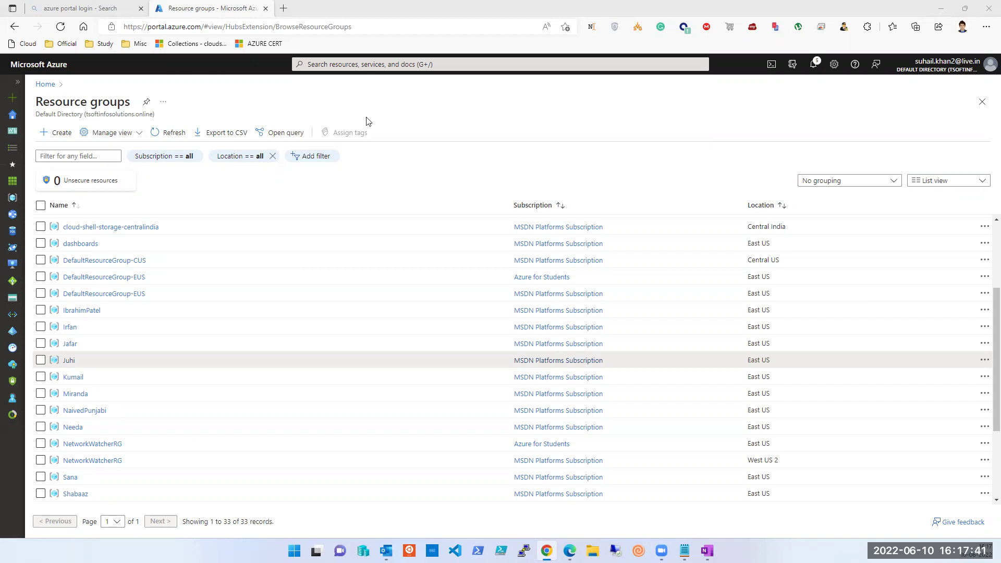
- Read the exam questions on the Cloud Shell icon and on payment options for 10 departments, and close them
key(alt+Tab)
double_click(705, 161)
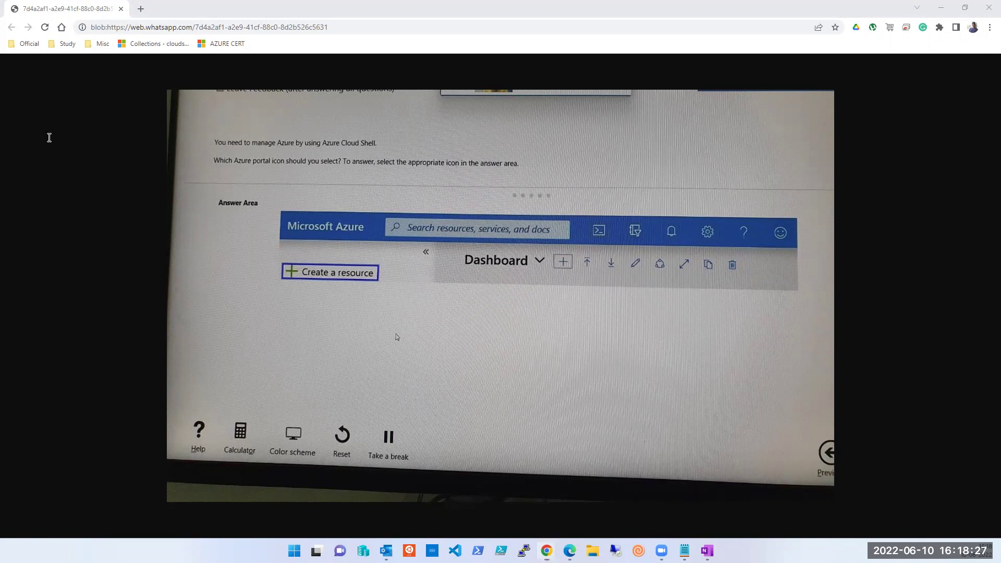
key(alt+Tab)
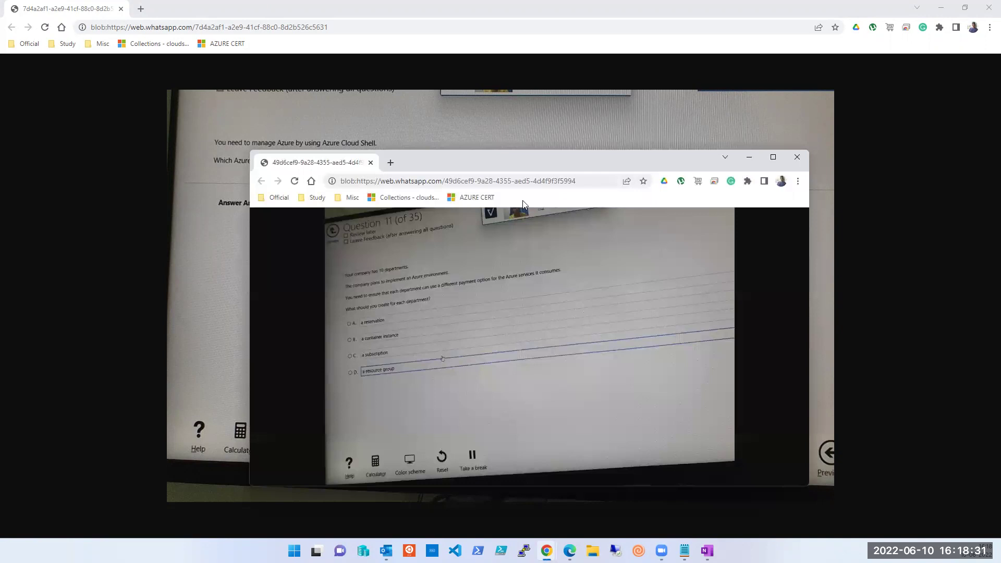
double_click(615, 154)
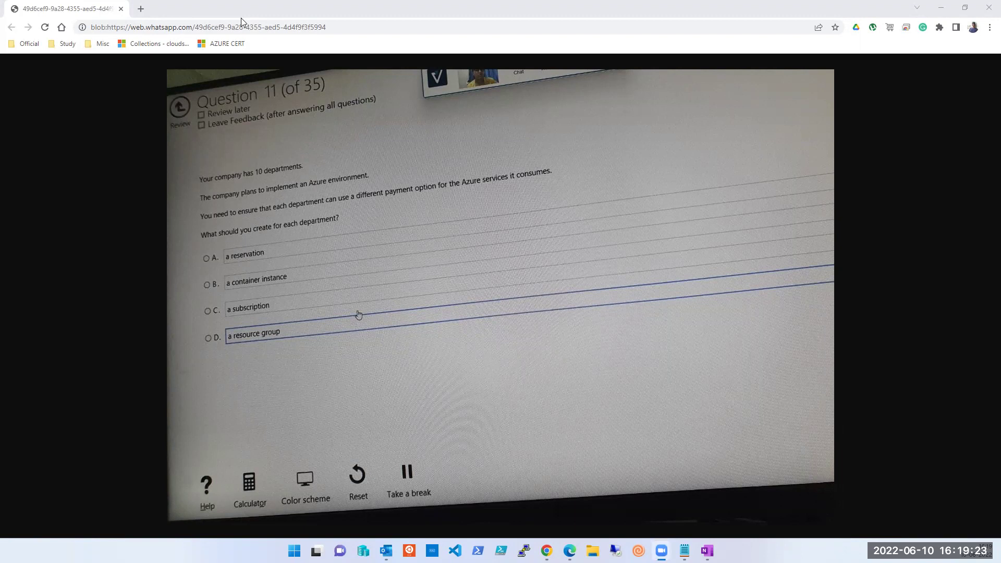
click(989, 8)
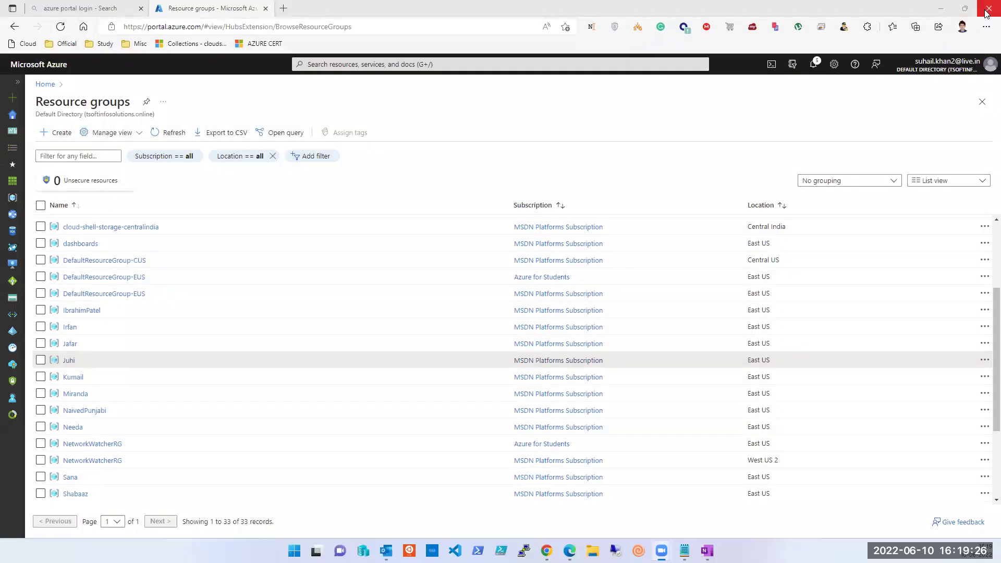
click(990, 7)
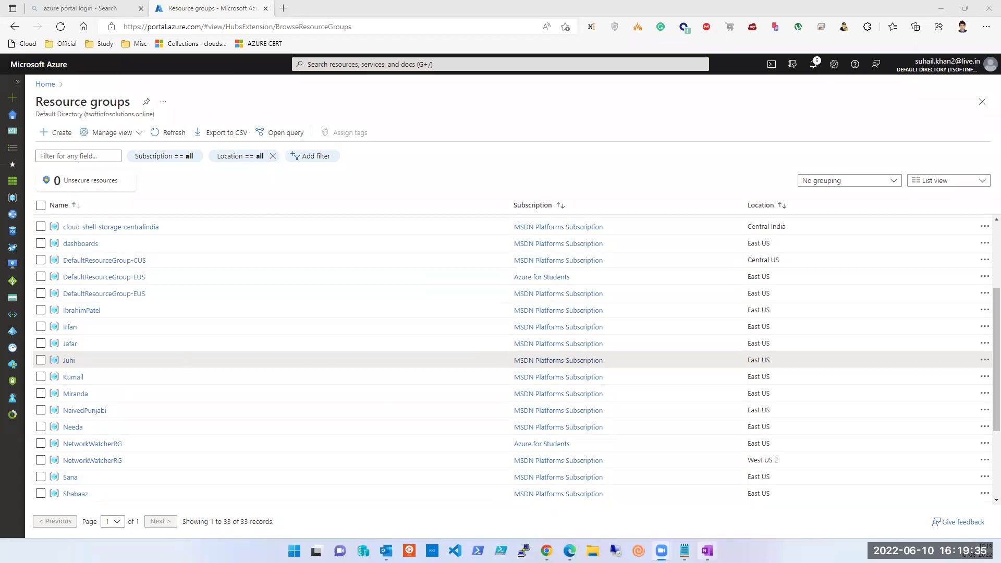
- Switch to OneNote to consult the network security group notes on the Azure Network page, and return to the Azure portal
click(707, 550)
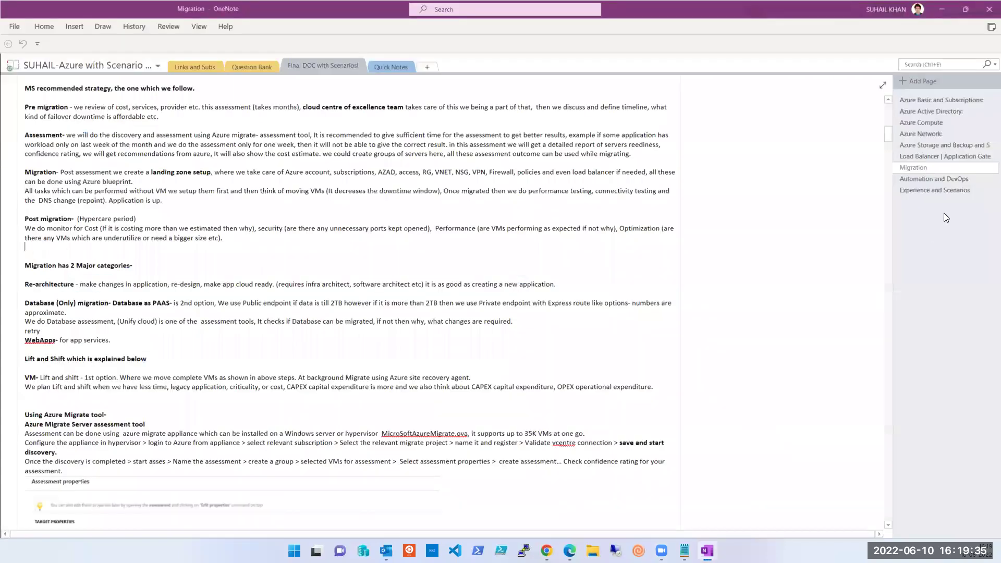
click(922, 134)
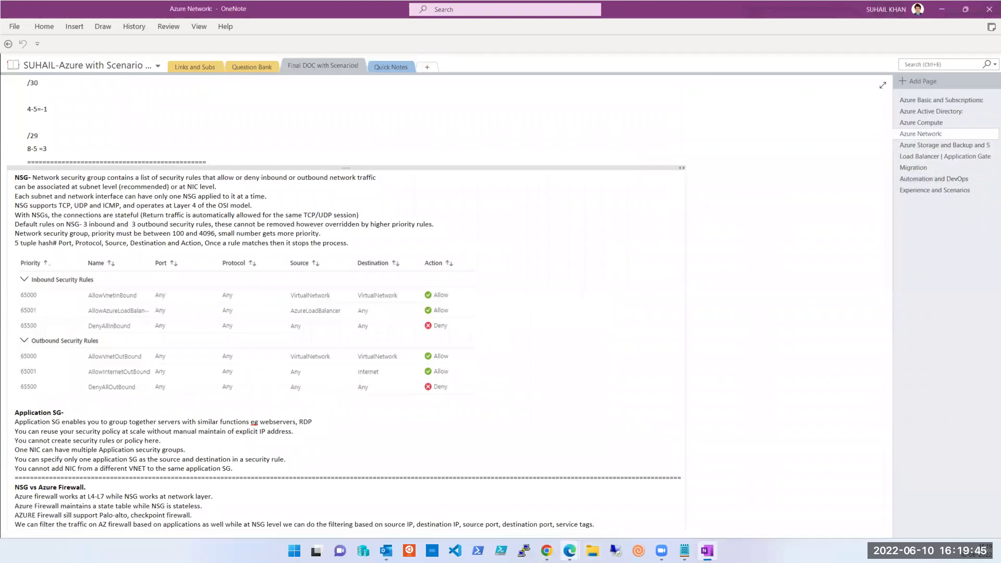
mouse_move(570, 551)
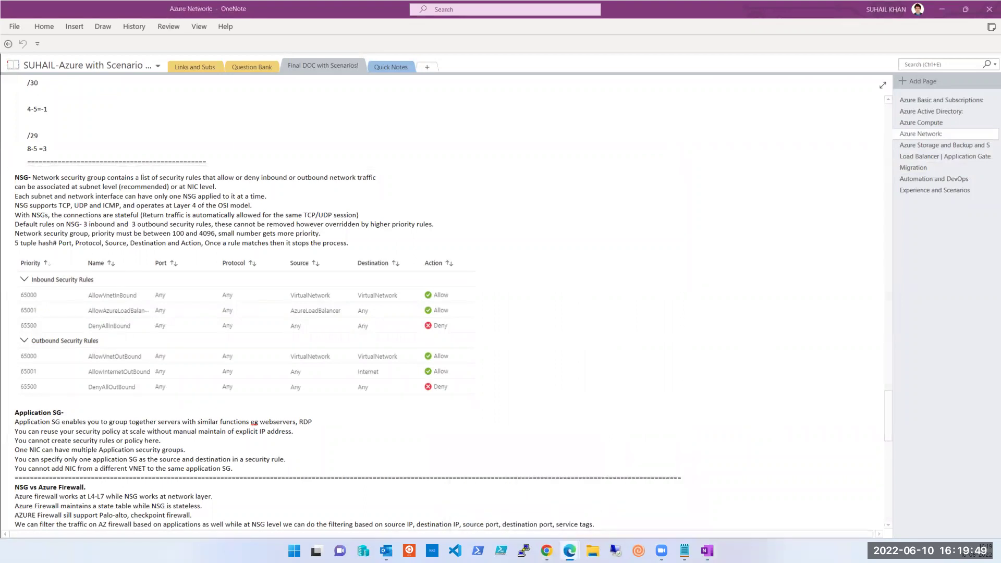
click(490, 460)
- Open the portal's list of all virtual machines and check the recent notifications
click(12, 116)
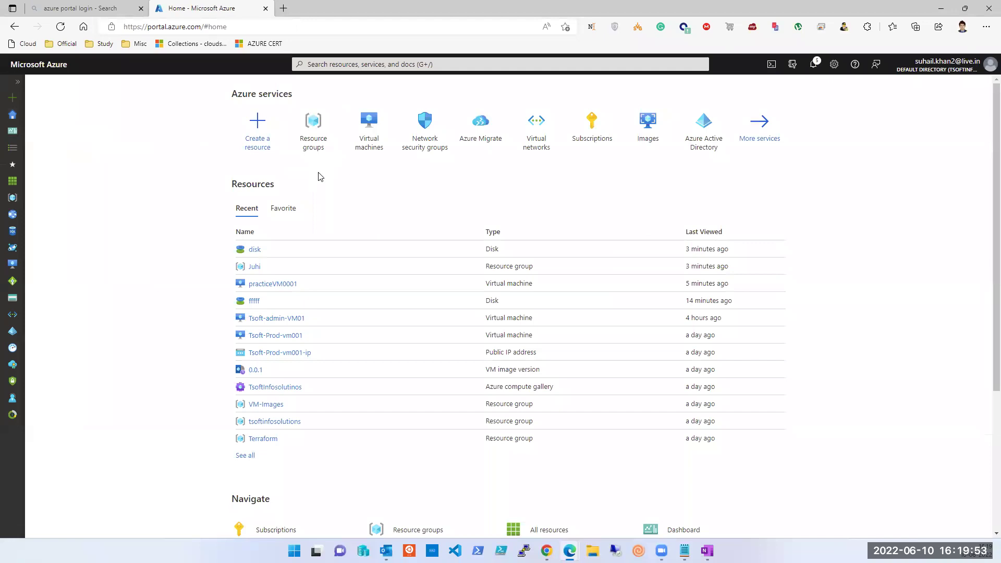
click(364, 148)
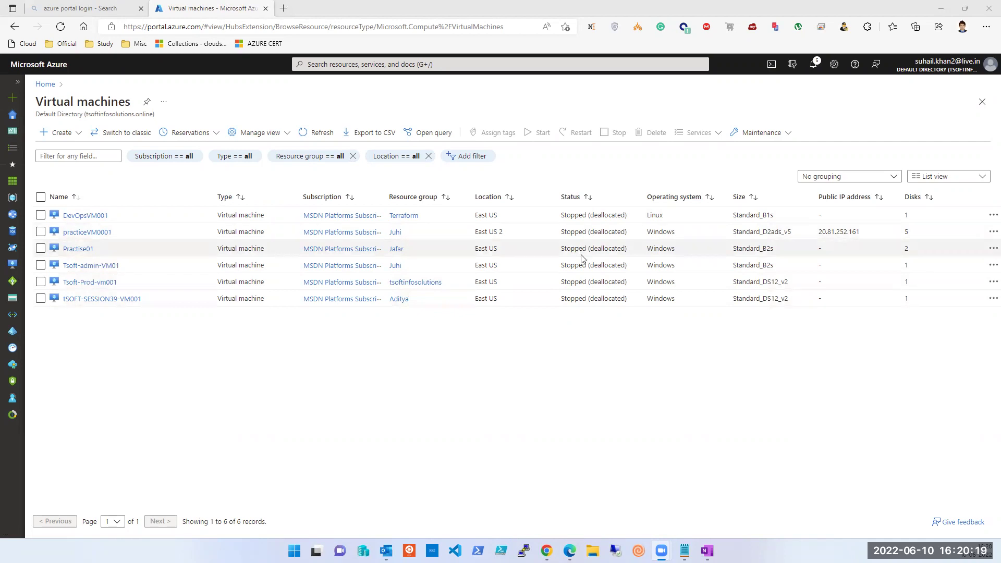
click(815, 64)
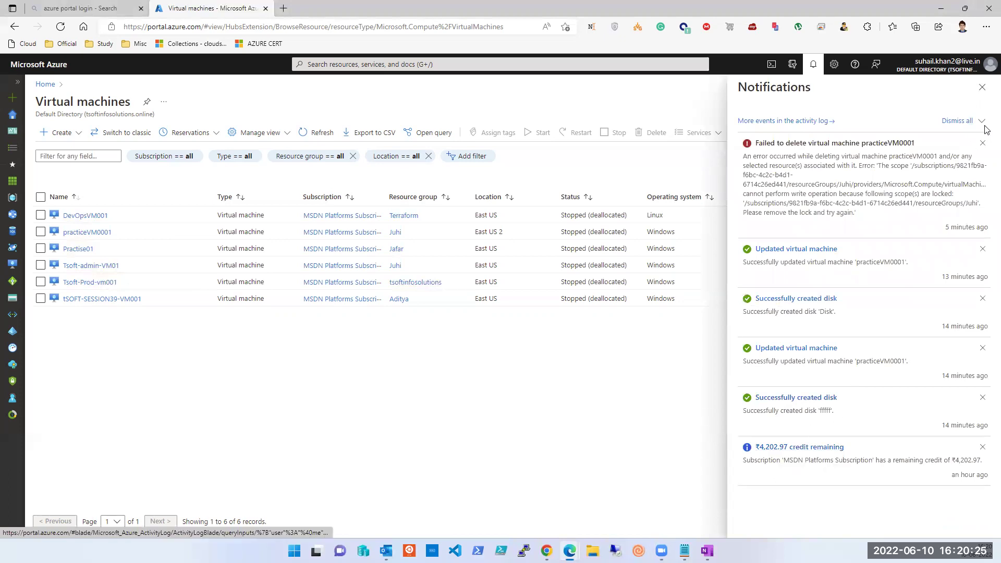
click(983, 87)
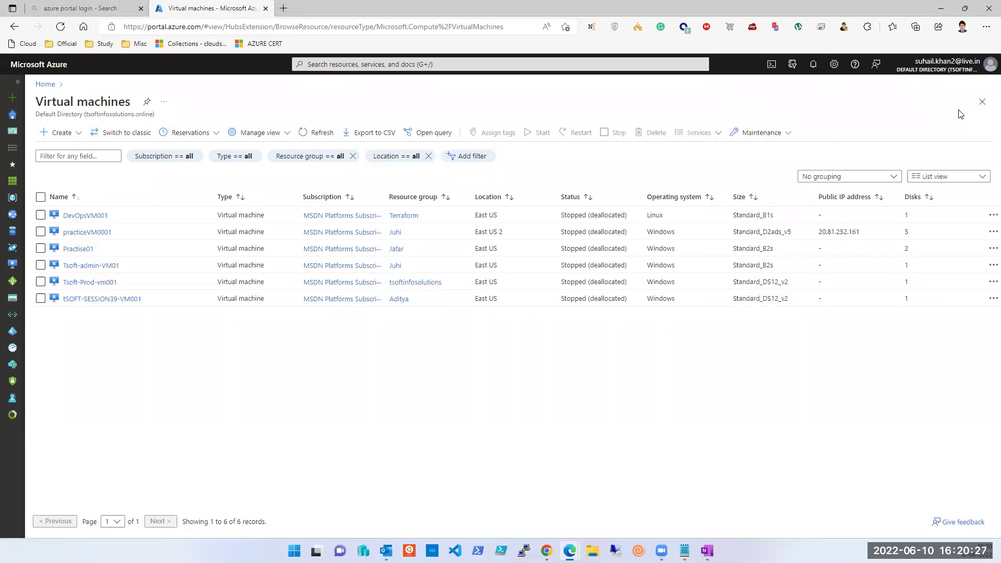
- Open tSOFT-SESSION39-VM001, examine its inbound port rules in the networking settings, and return to the portal home page
click(116, 299)
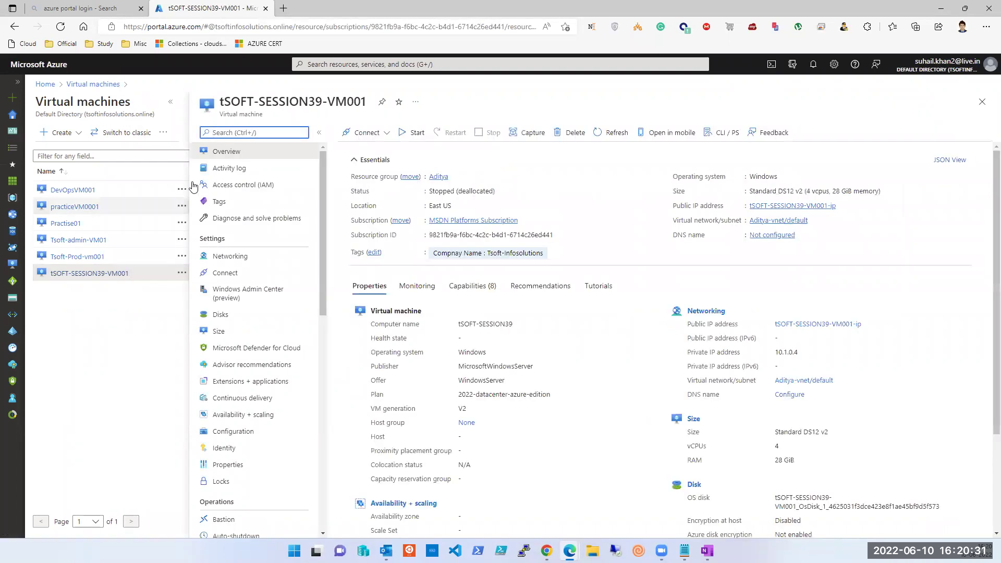
click(170, 102)
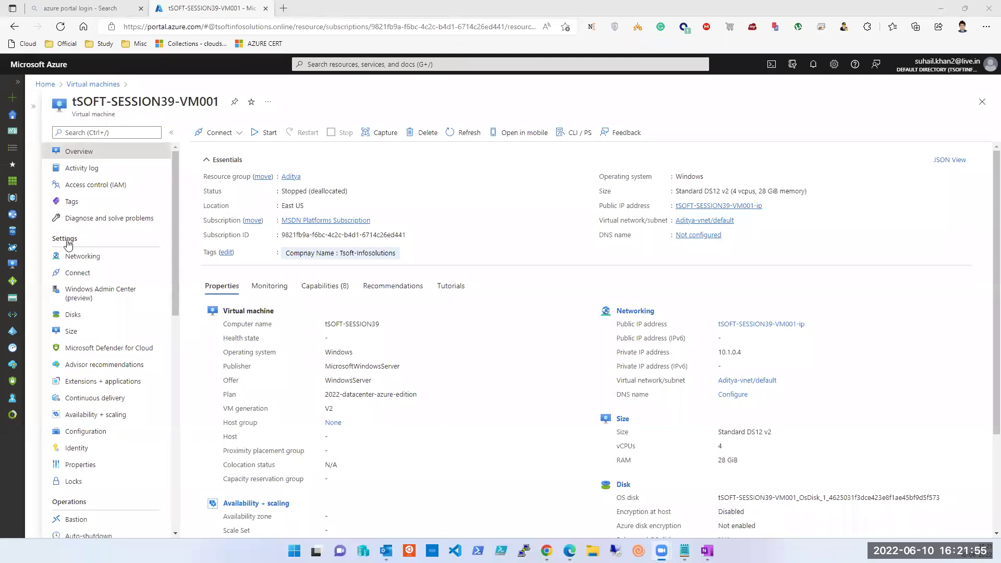
click(76, 258)
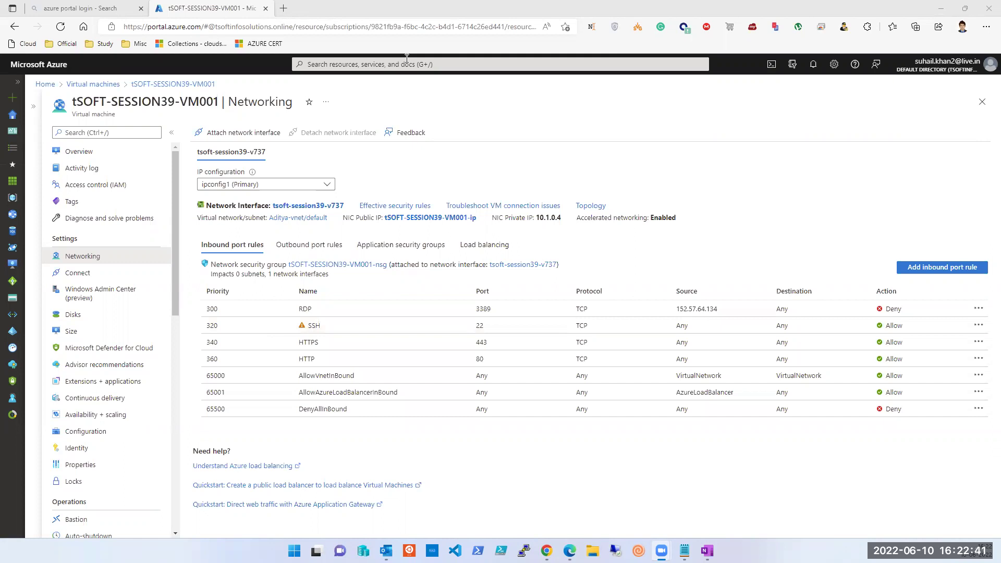
click(21, 116)
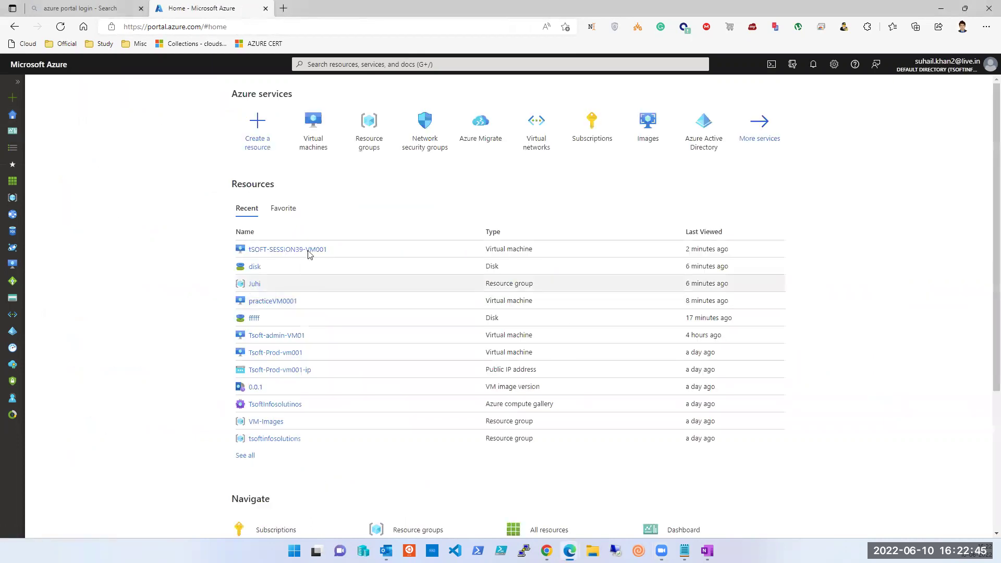
- Open the Practise01 virtual machine from its resource group and examine the inbound port rules in its networking settings
click(366, 156)
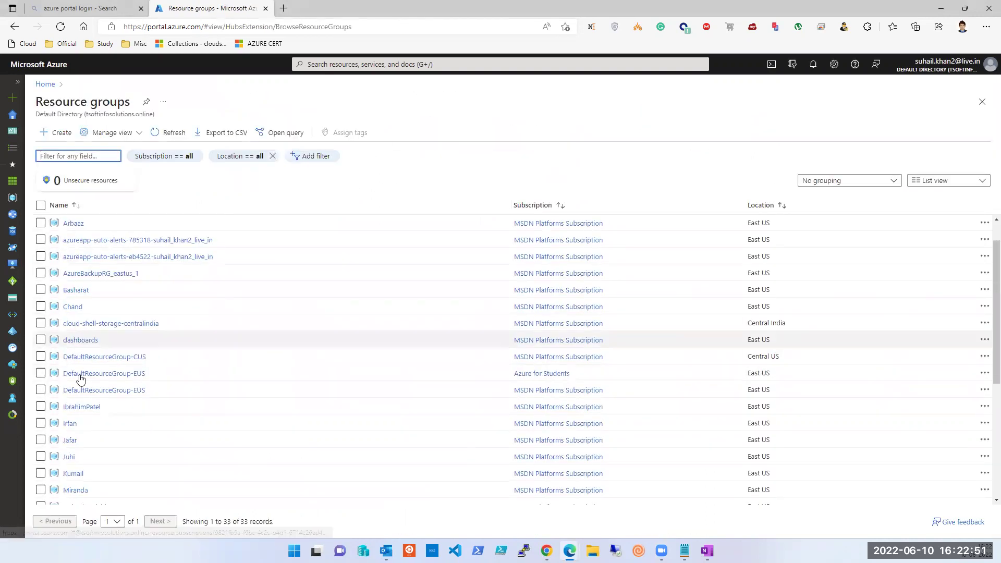
scroll(75, 402, down, 1)
click(71, 427)
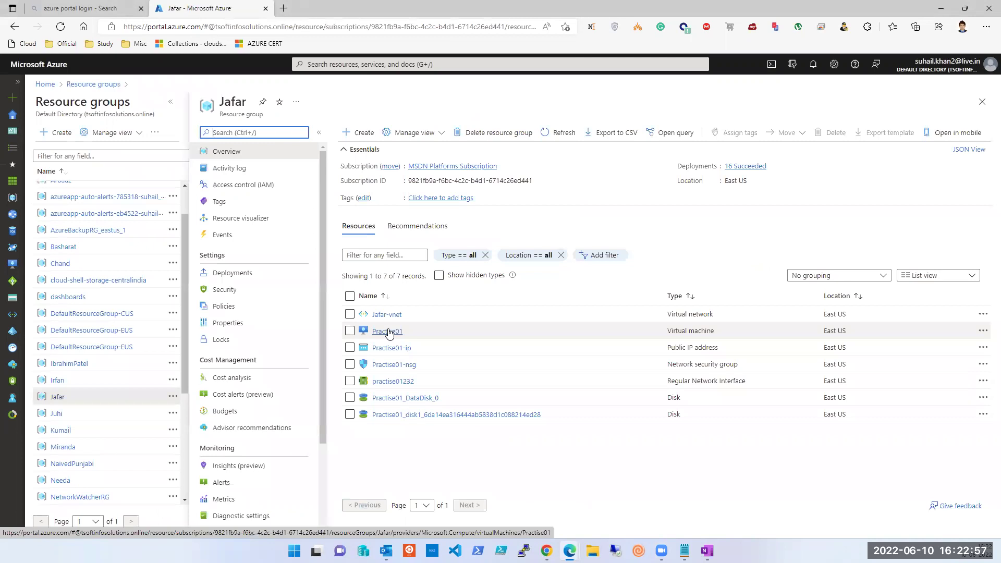
click(389, 332)
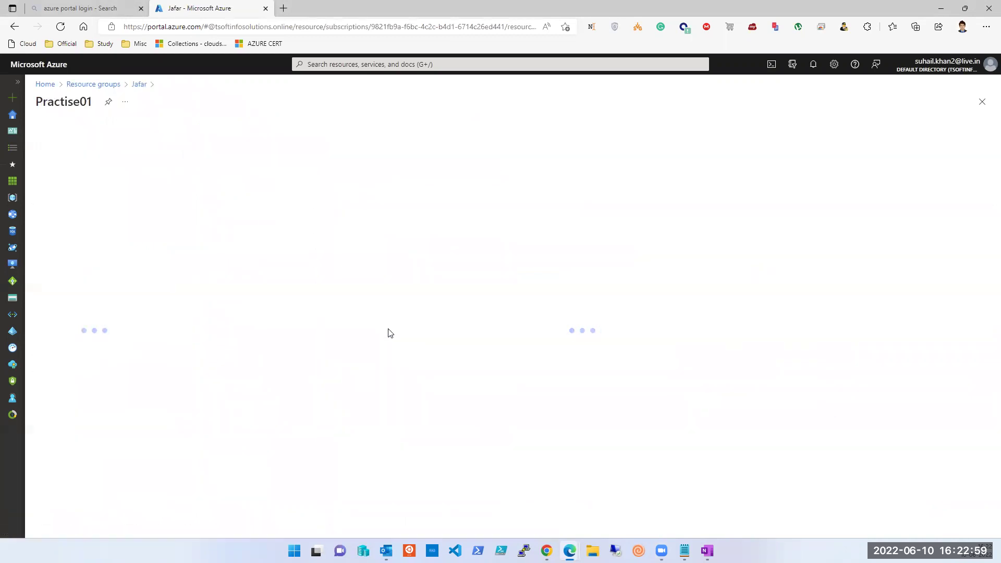
click(55, 258)
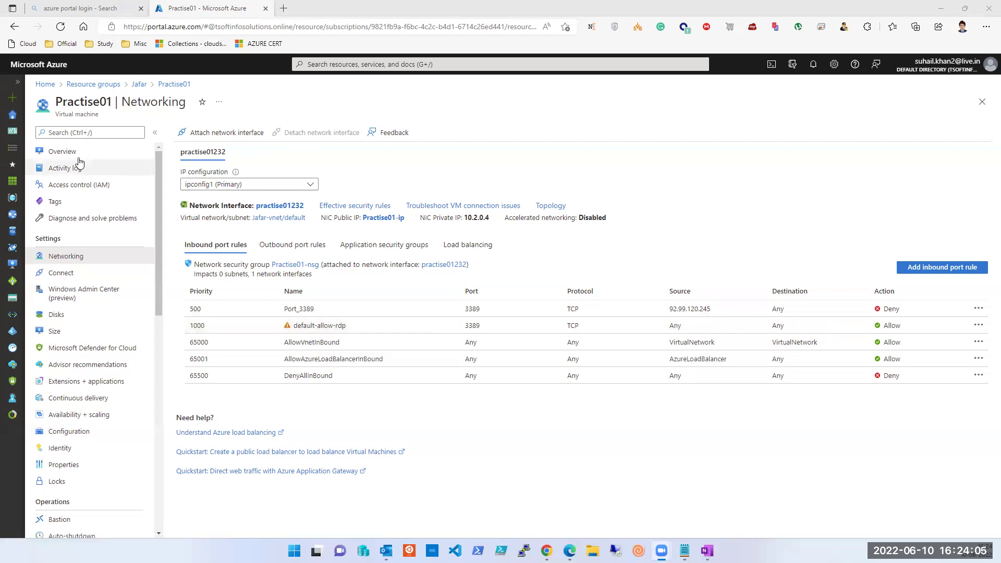
- Return to the overview of Practise01 and start the virtual machine
click(59, 152)
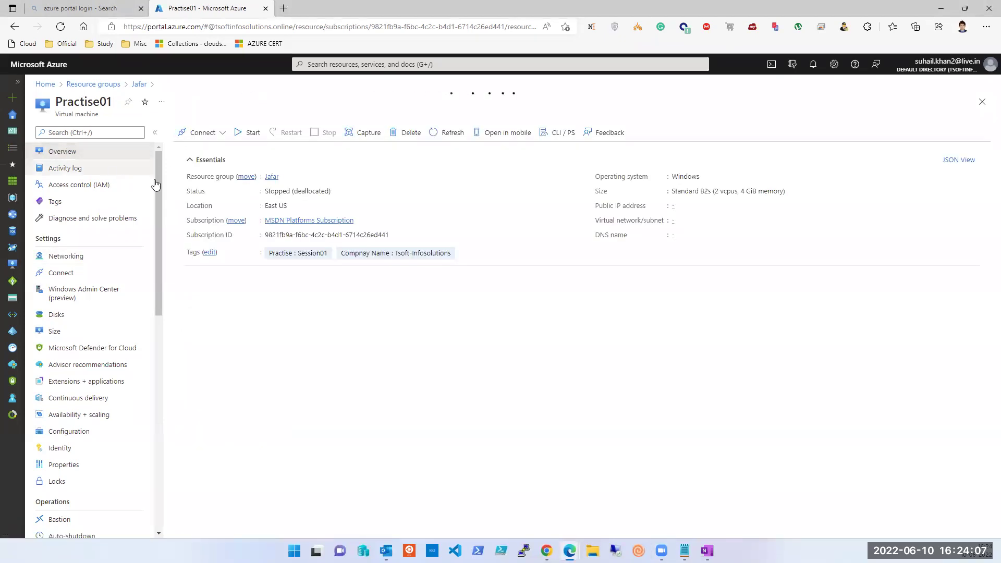
click(239, 134)
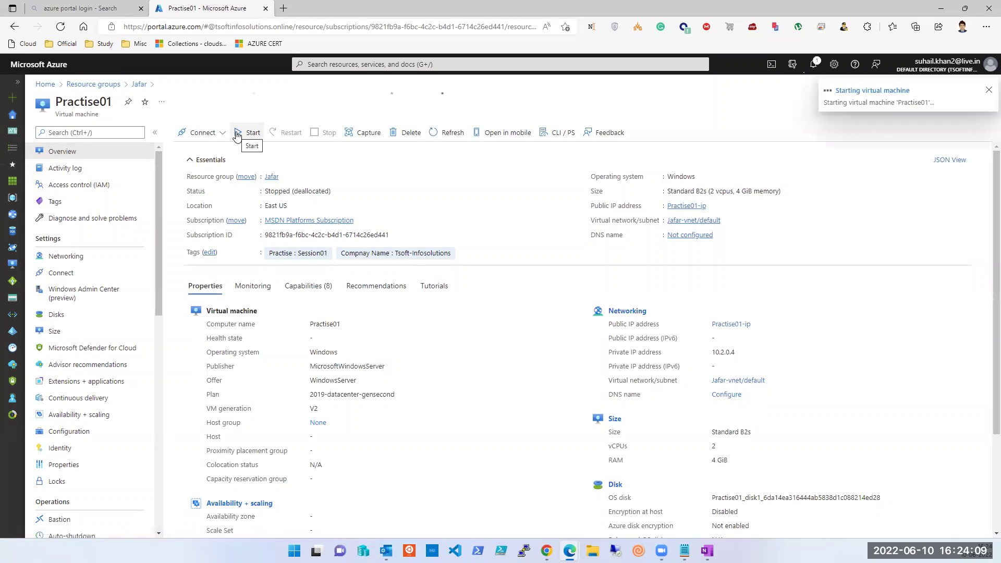
- Search the web for "my ipv4" in a new browser tab, open what-is-my-ipv4.com, and select the displayed public IPv4 address
click(284, 9)
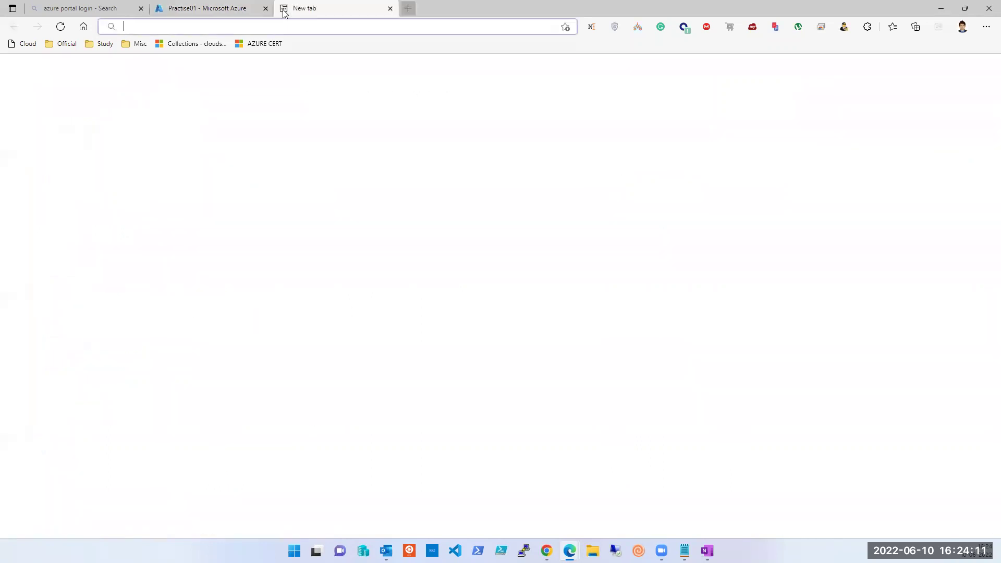
text(ip)
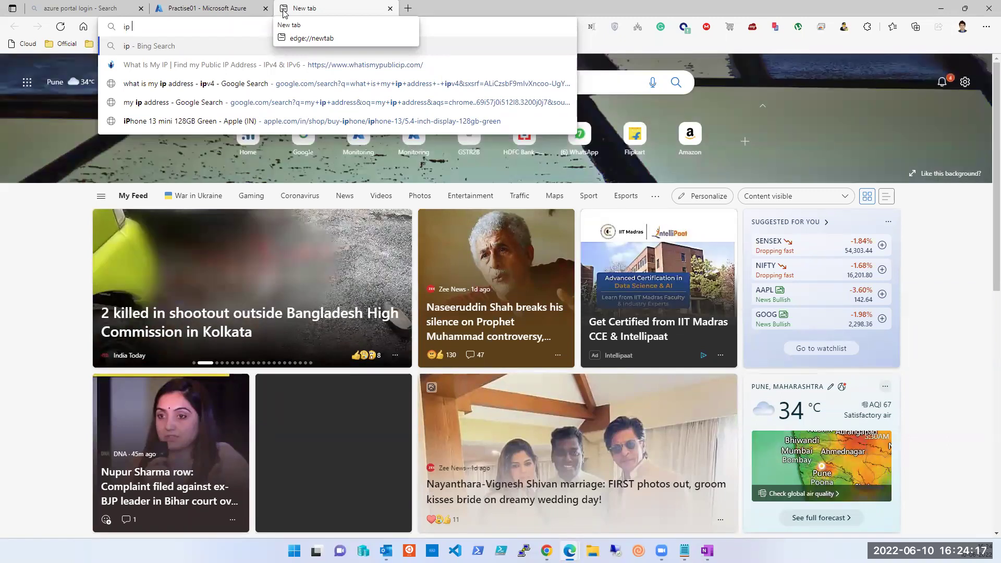
text(v)
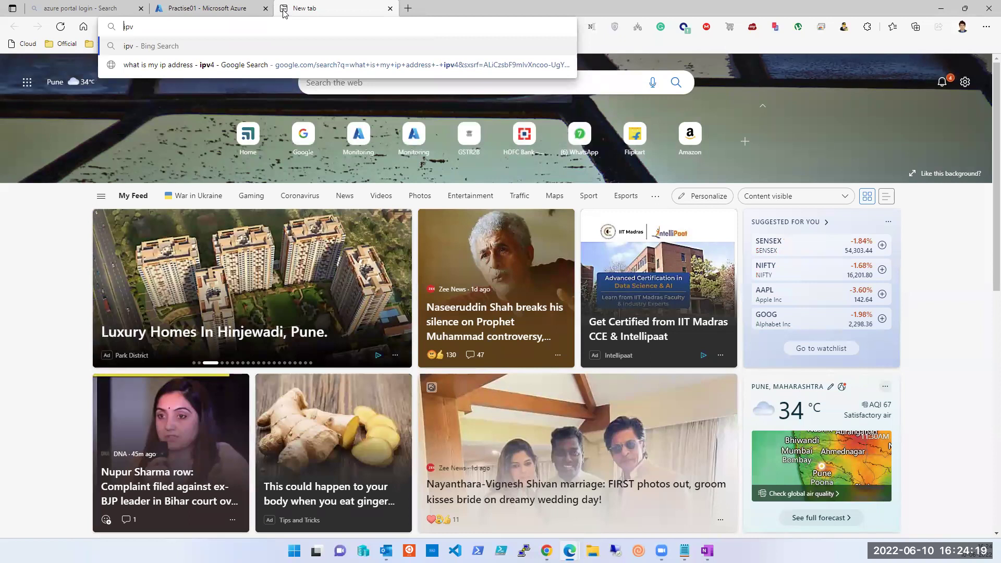
text(my)
key(End)
text(4)
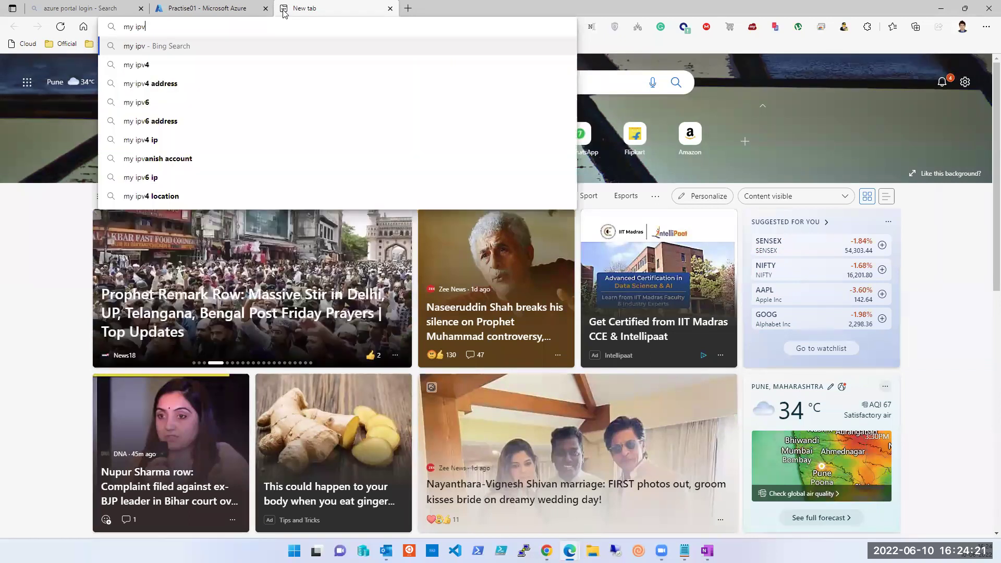
key(Return)
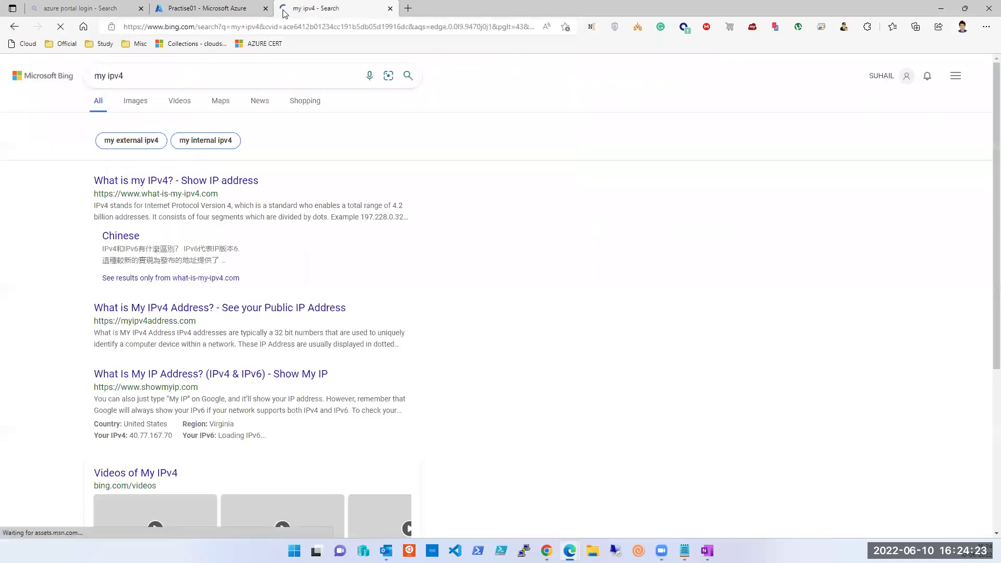
click(138, 182)
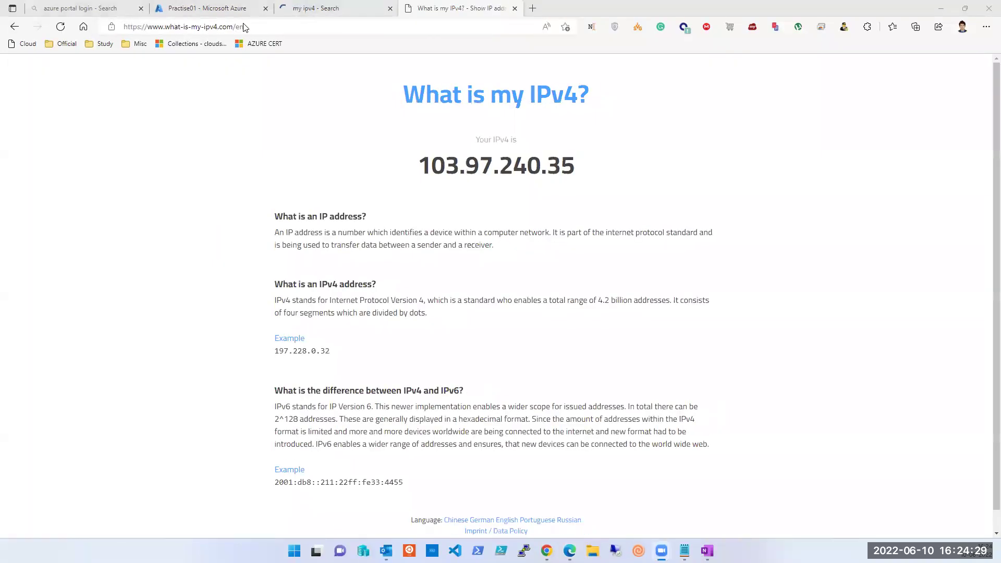
triple_click(496, 166)
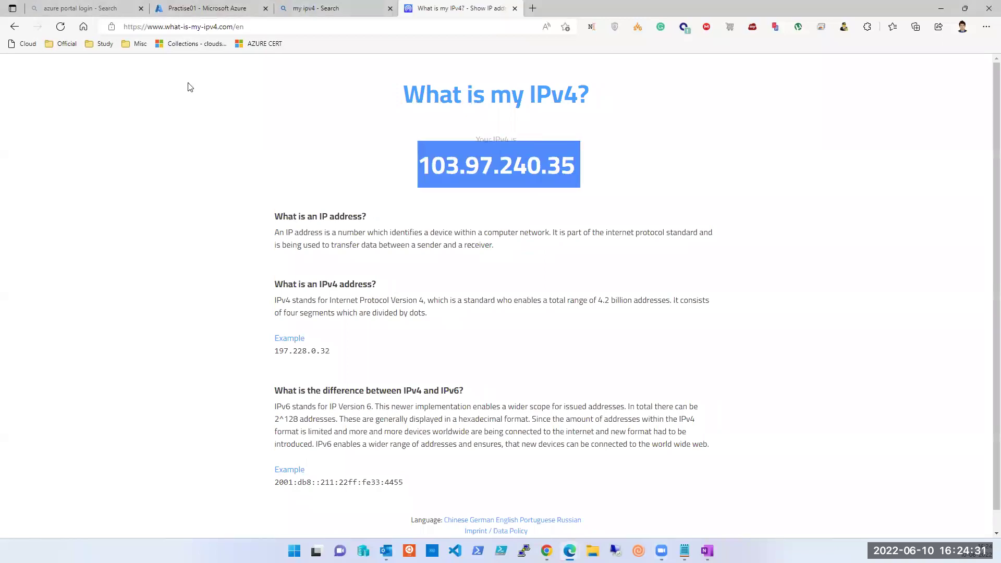
- Copy Practise01's public IP address, start a Remote Desktop connection to 20.231.98.133, and cancel the credentials prompt
click(204, 9)
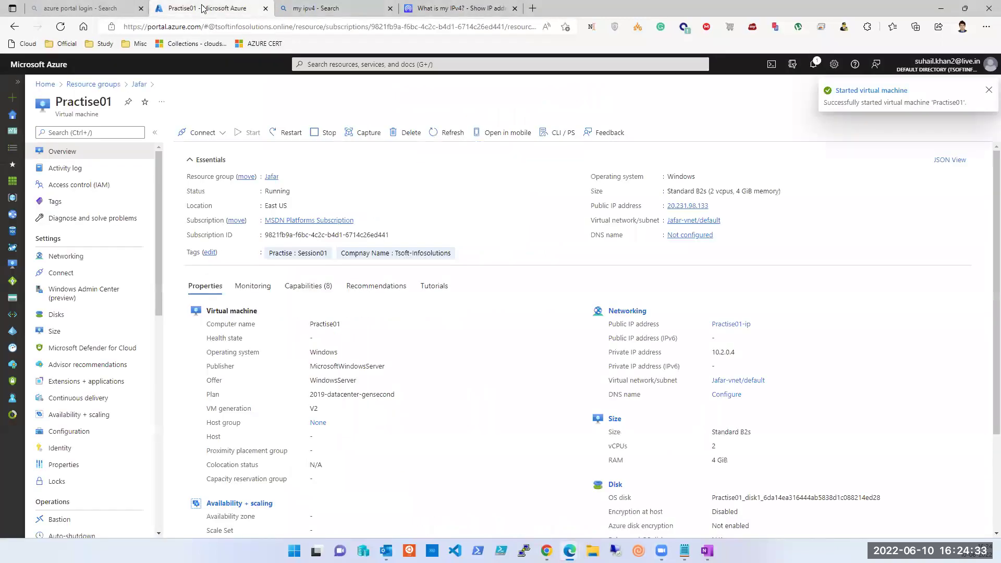
click(111, 8)
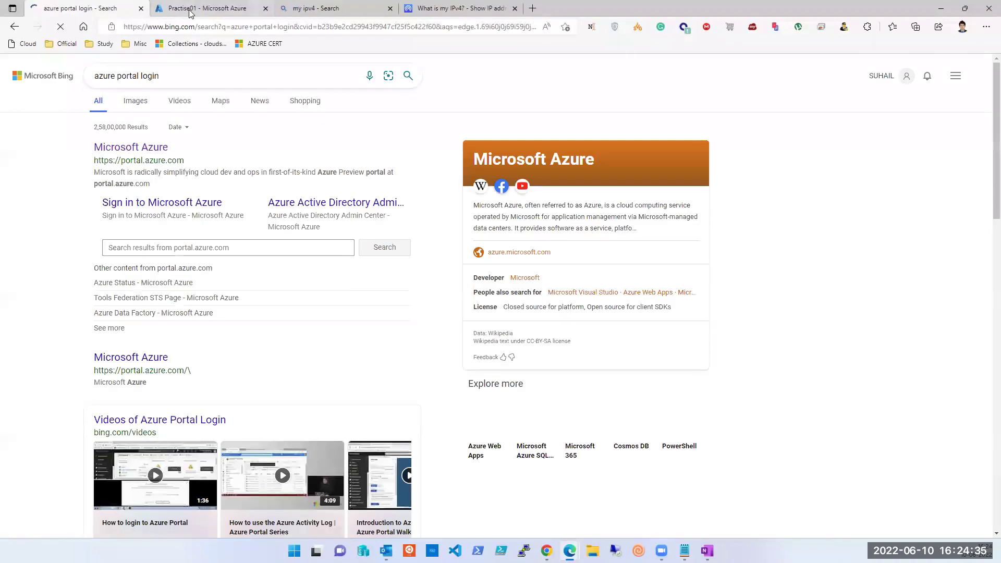
click(191, 11)
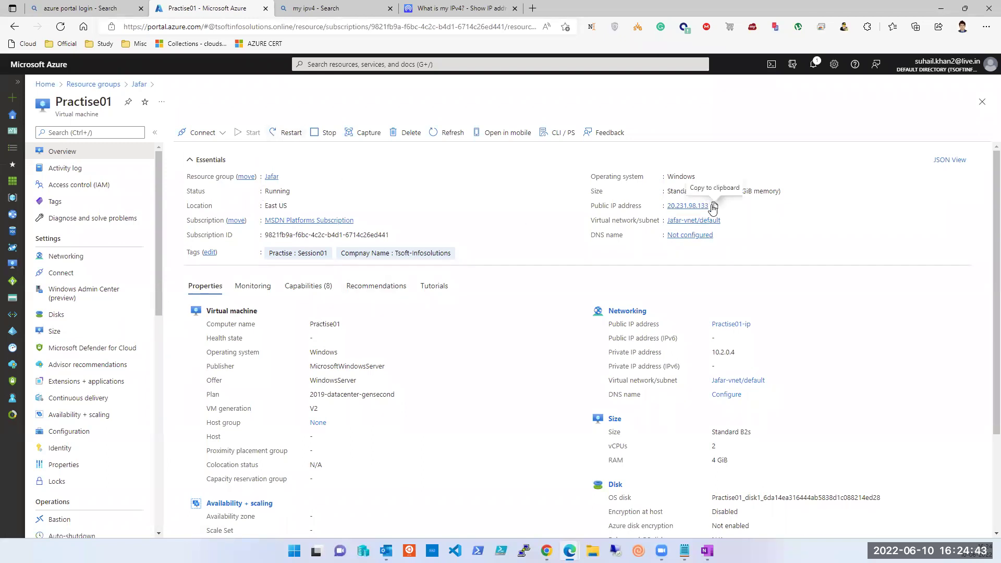
click(714, 207)
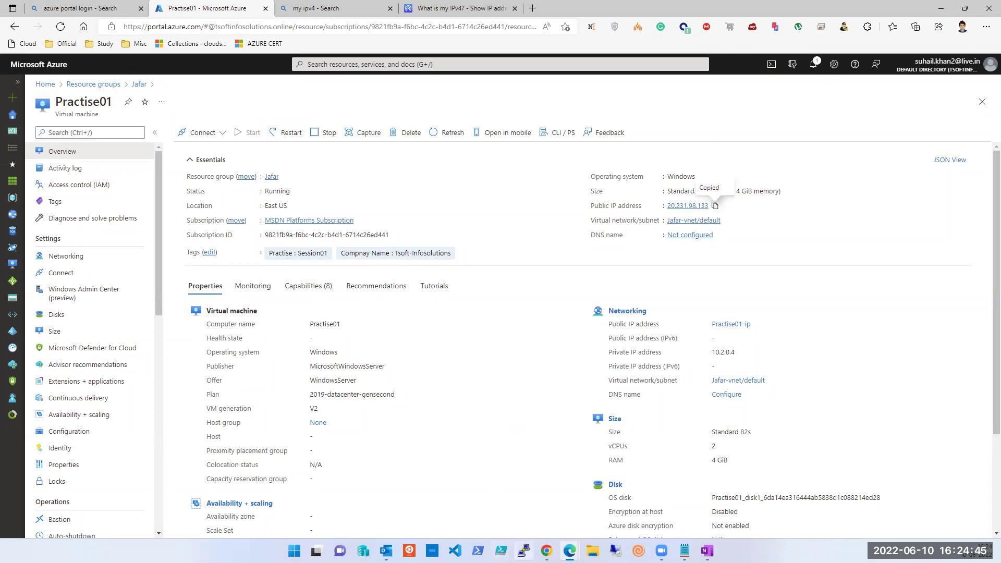
click(616, 551)
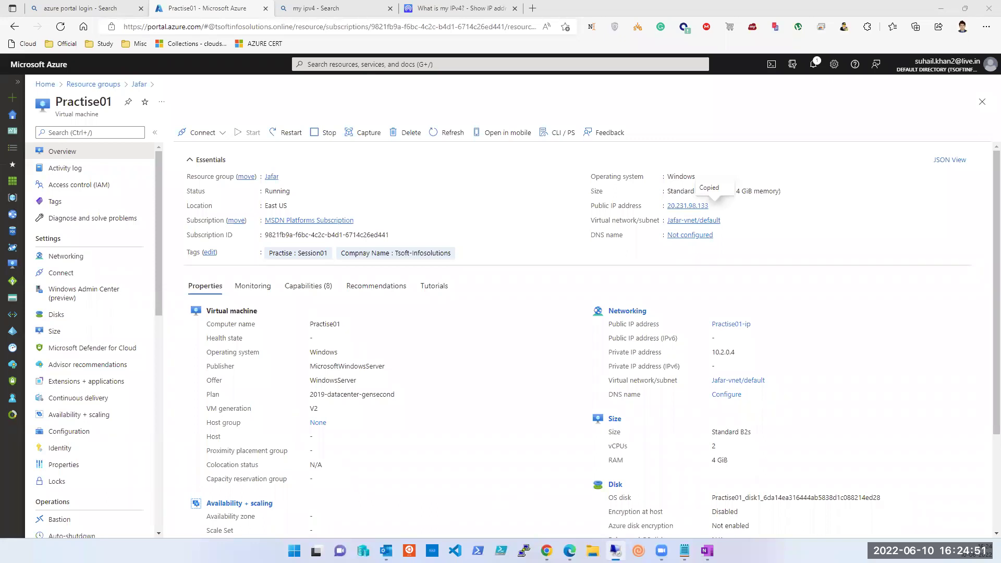
key(ctrl+v)
key(Return)
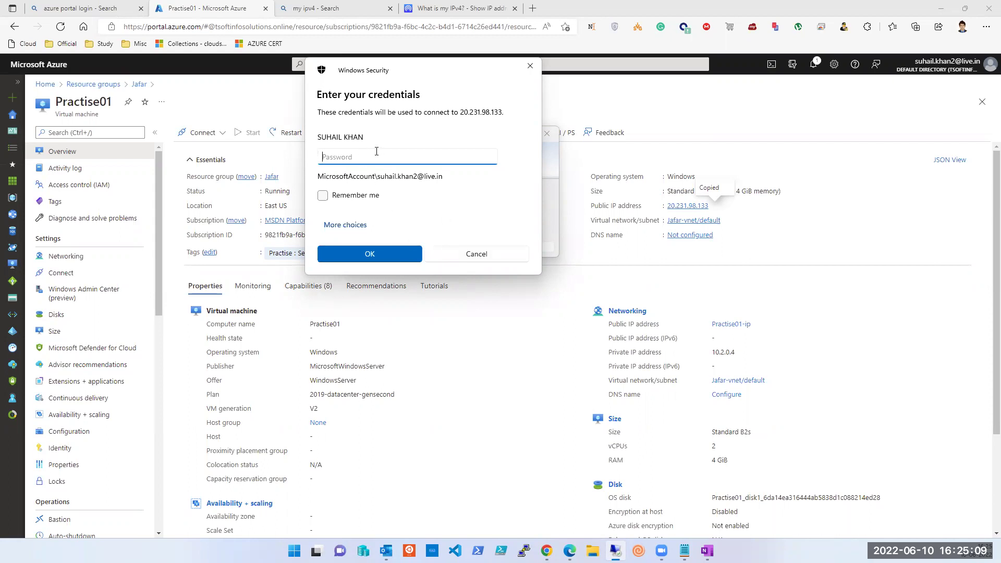
click(472, 254)
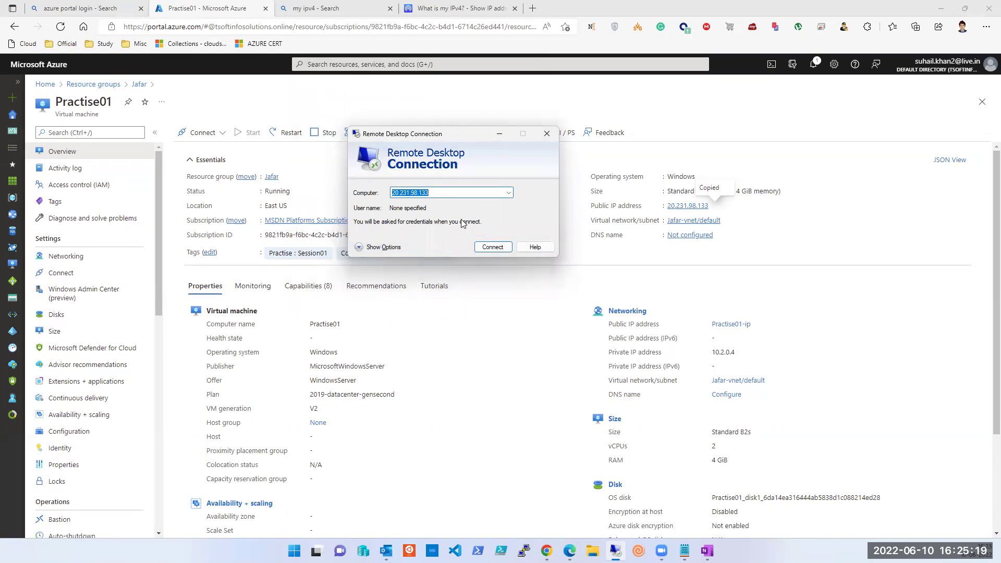
click(473, 403)
- Set the source IP address of Practise01's inbound rule Port_3389 to 103.97.240.35 and save the rule
click(72, 257)
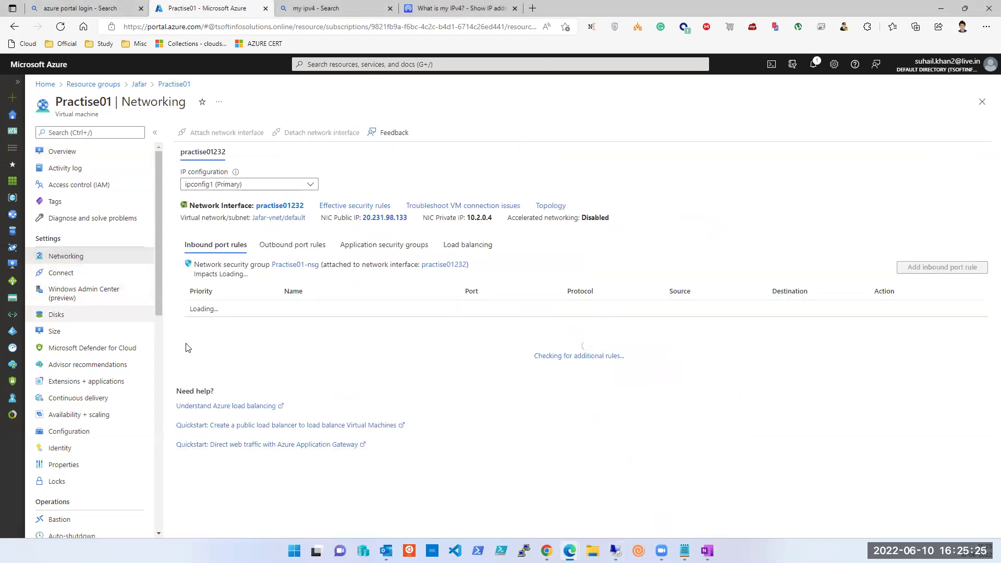
click(313, 311)
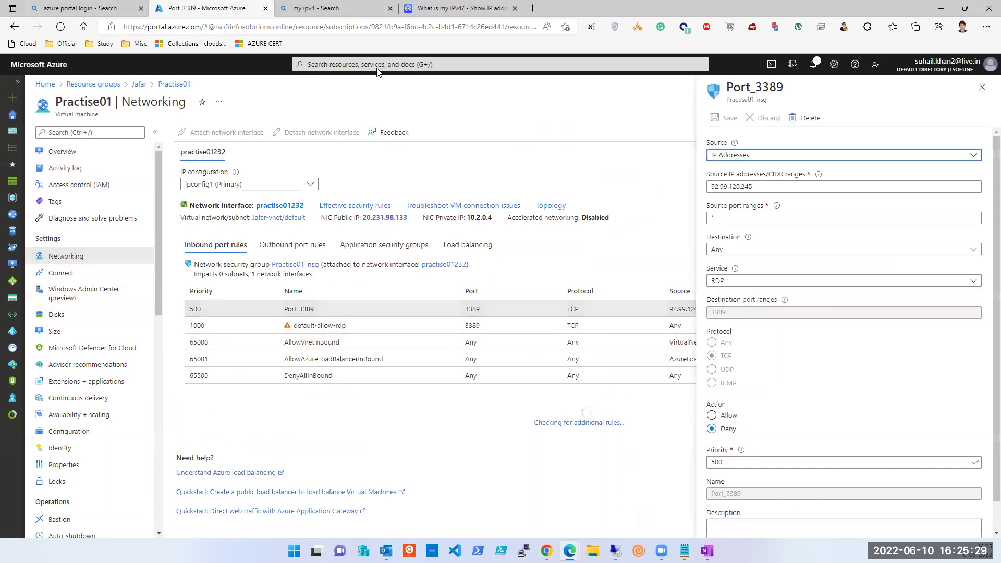
click(449, 9)
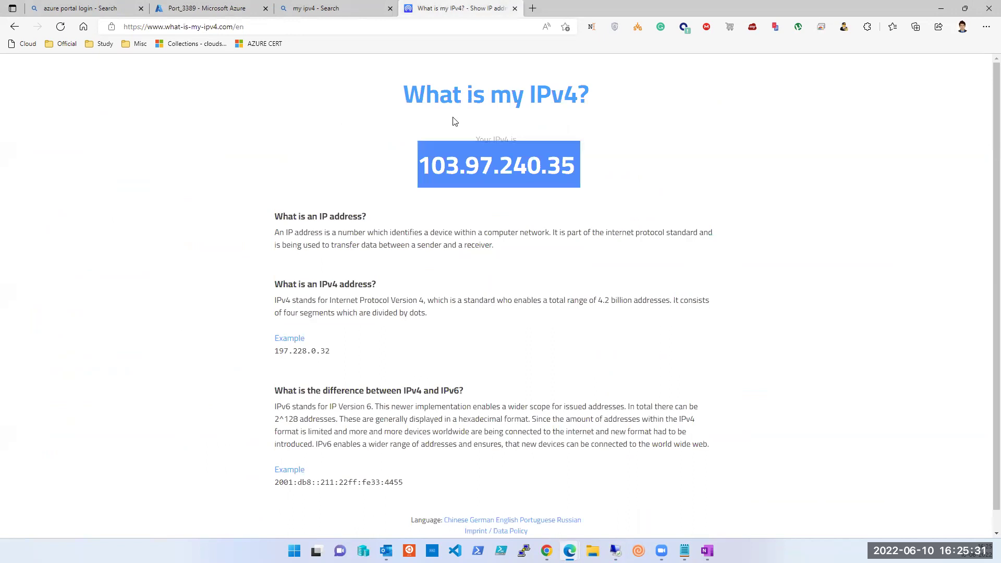
click(179, 15)
click(710, 187)
key(ctrl+a)
key(ctrl+v)
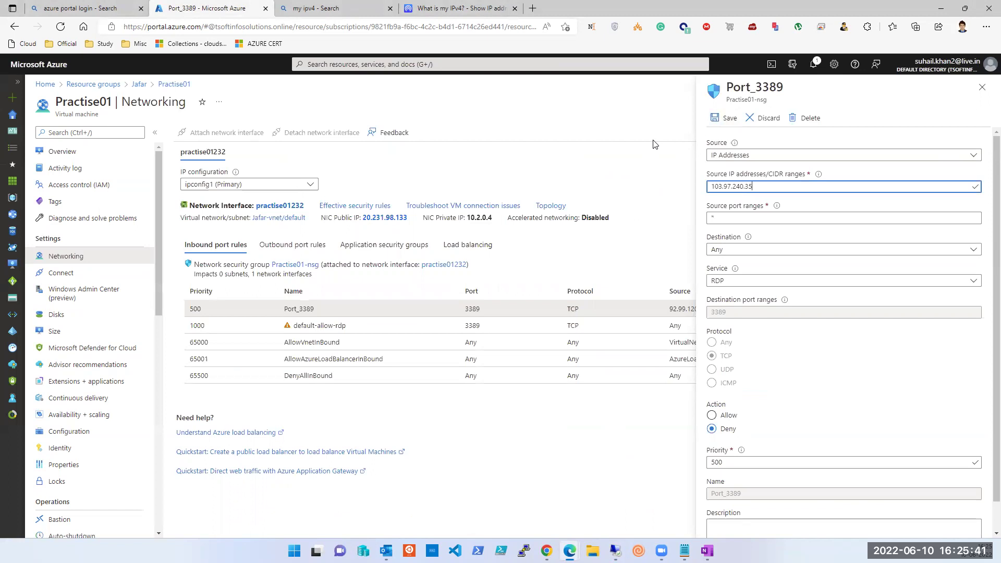
click(724, 119)
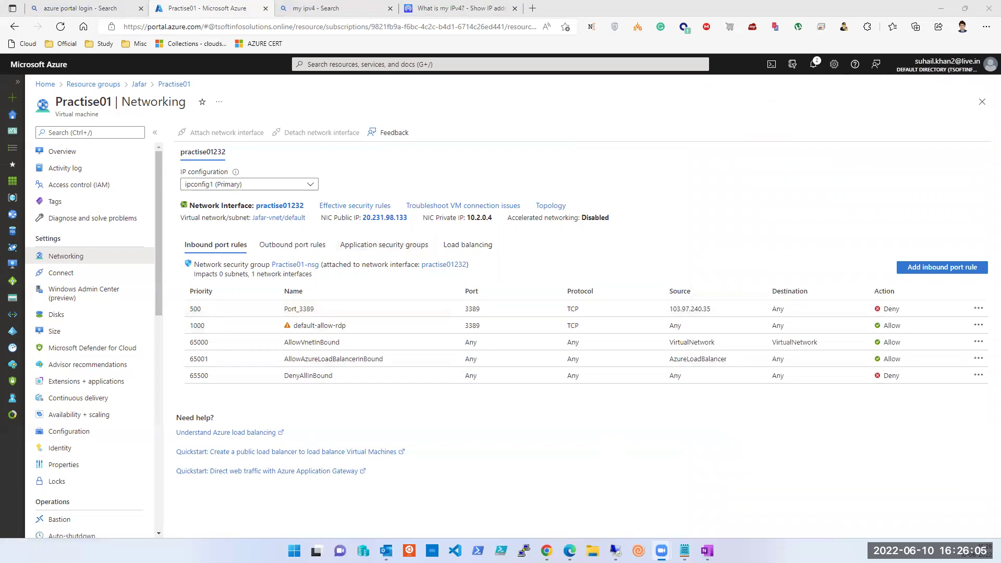
- Switch to OneNote to compare the NSG priority and default rule notes with Practise01's rules, and return to the Azure portal
key(alt+Tab)
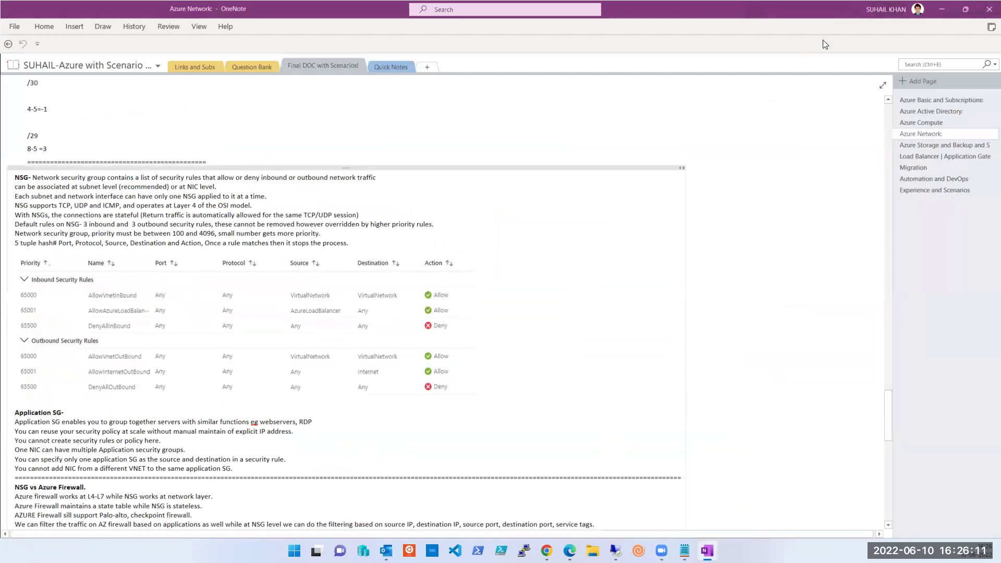
click(940, 10)
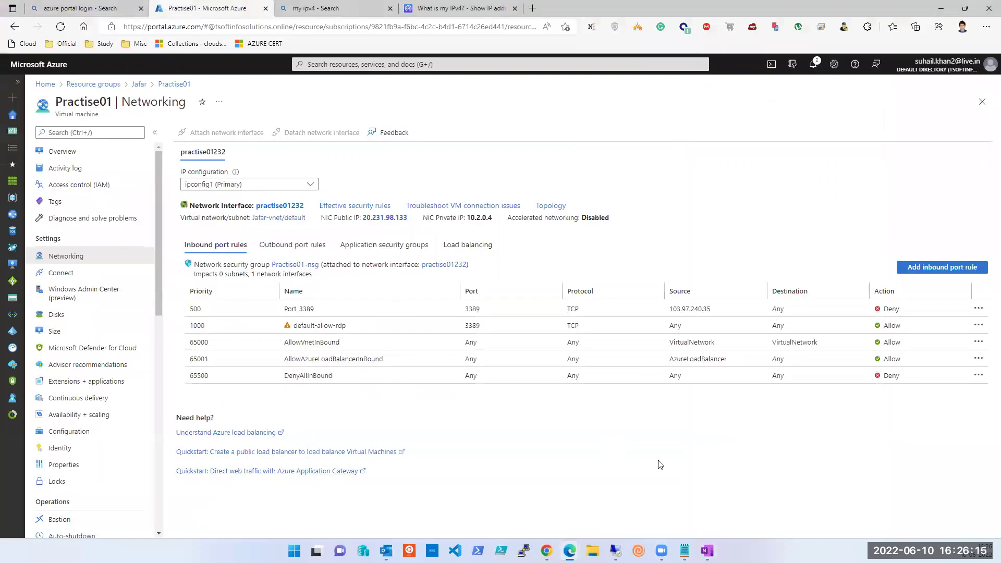
click(707, 551)
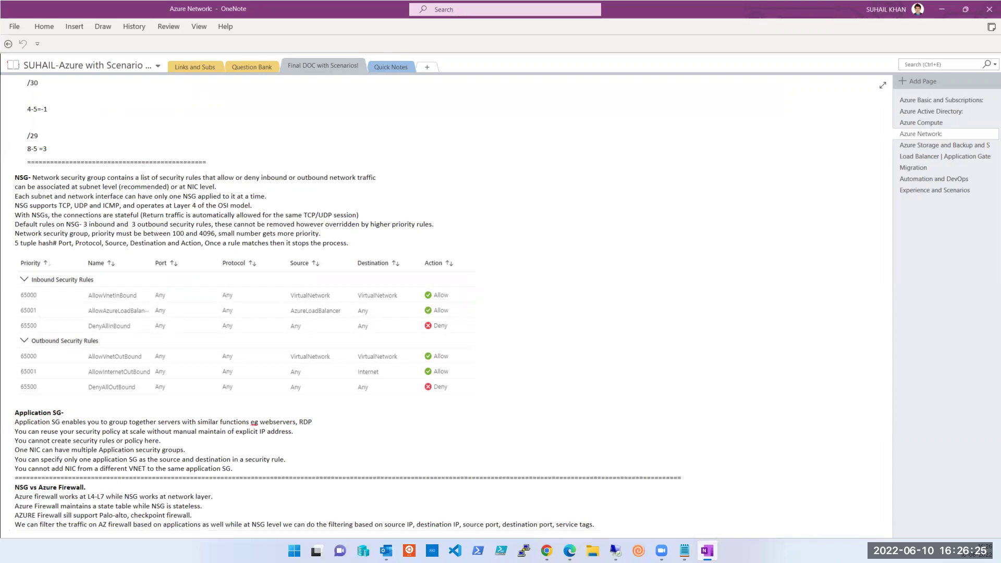
key(alt+Tab)
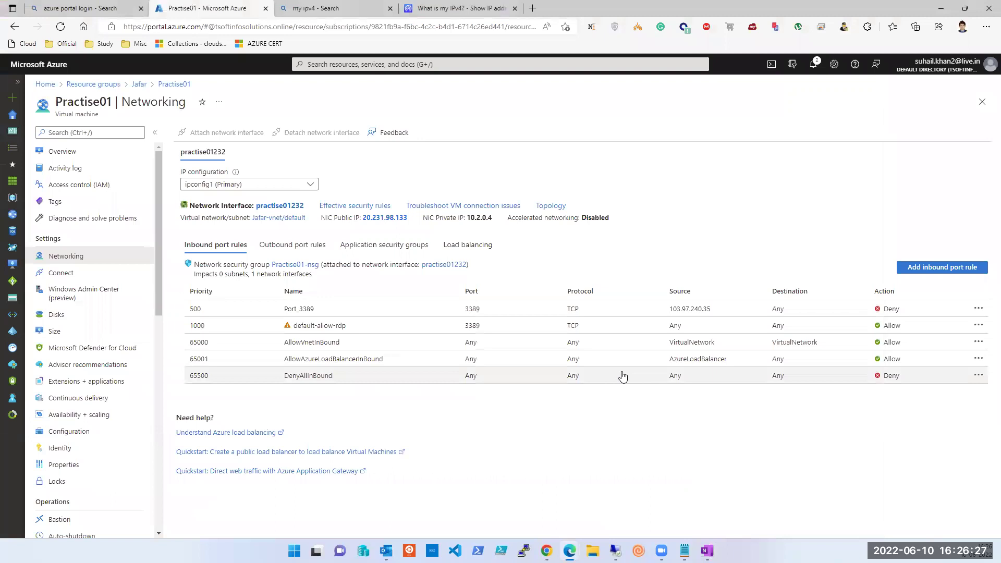
- Retest the Remote Desktop connection to 20.231.98.133, cancel the credentials prompt, and minimize the connection window
click(616, 551)
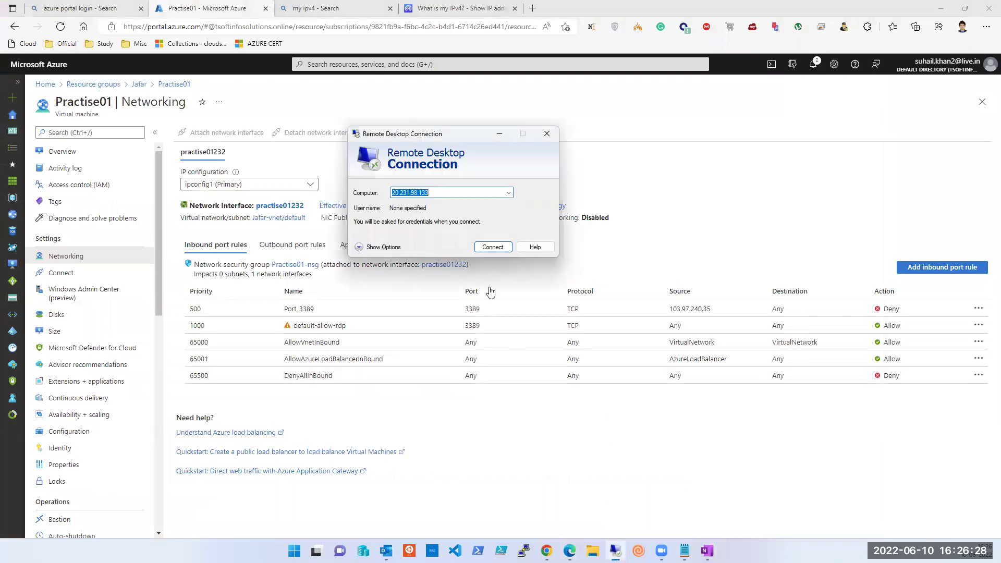
click(493, 246)
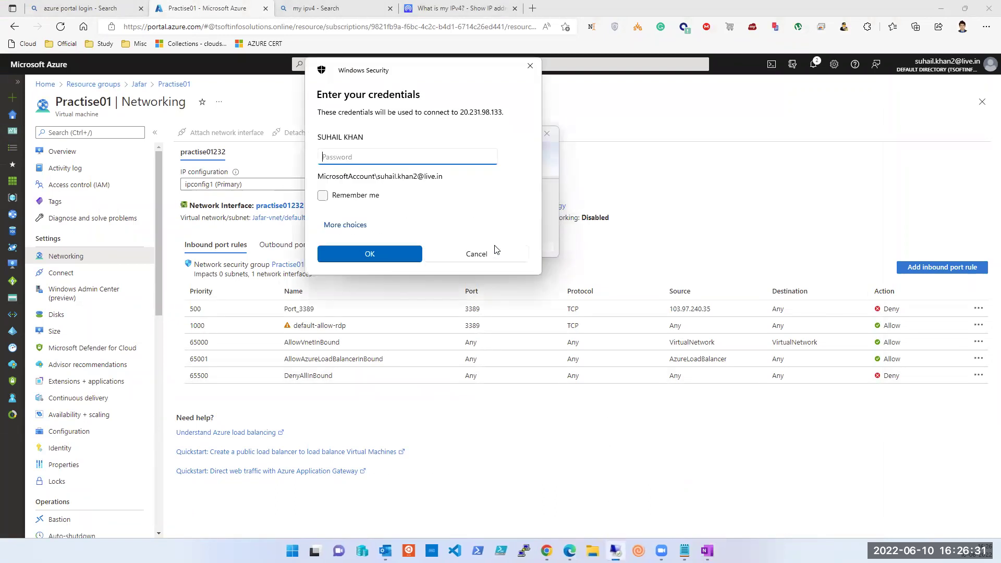
click(485, 254)
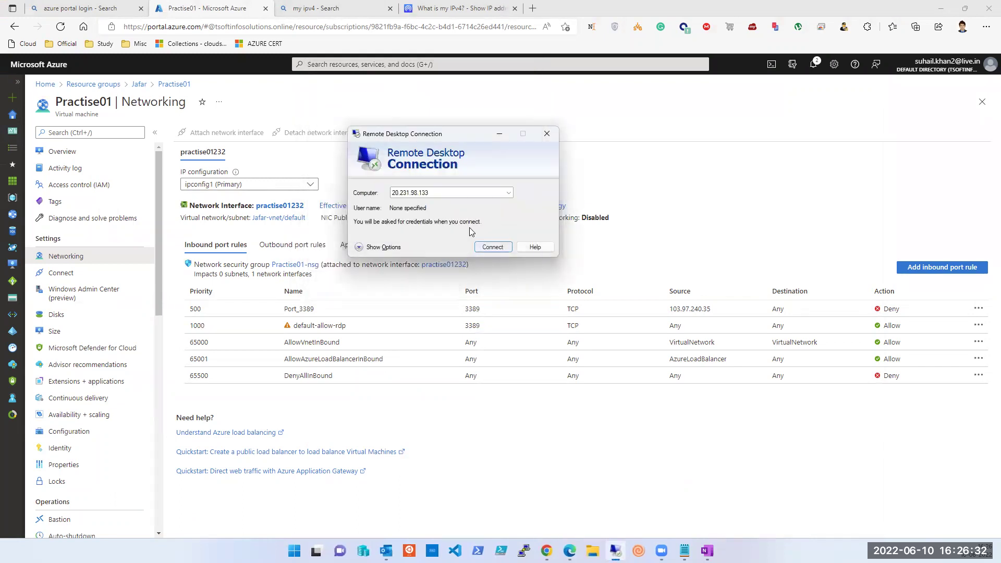
click(457, 194)
click(457, 190)
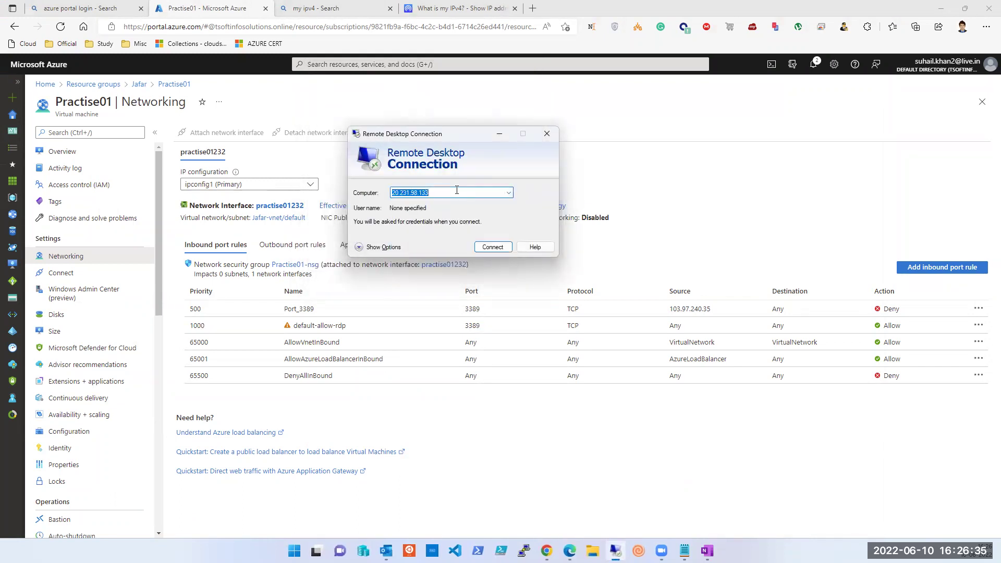
click(499, 48)
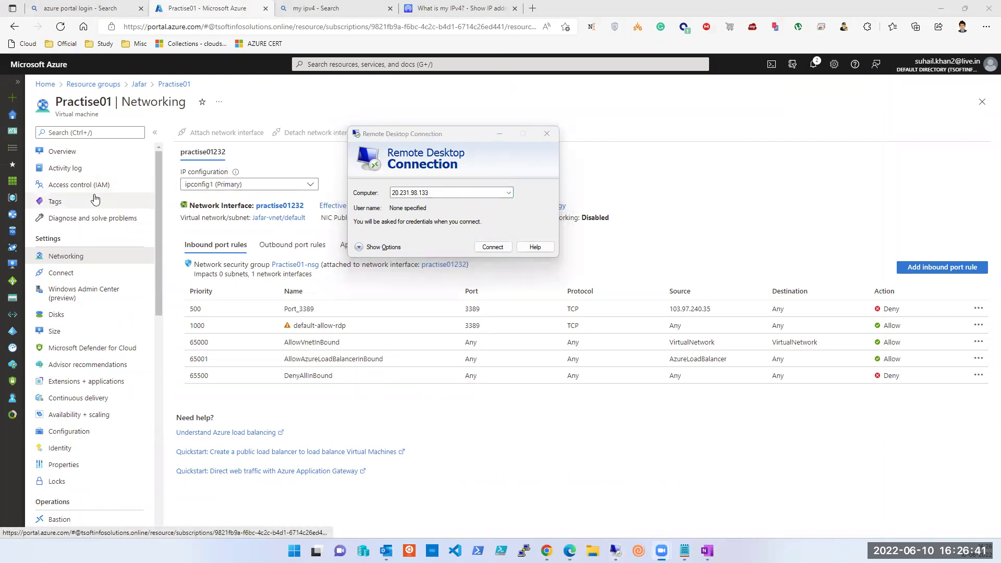
click(498, 135)
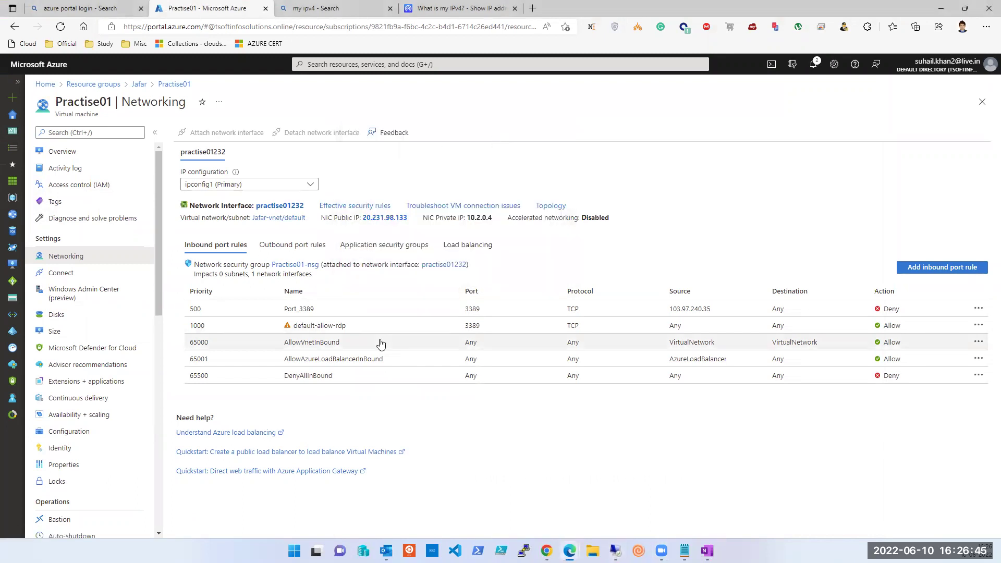
- Review the overview details and tags of the Practise01 virtual machine
click(64, 154)
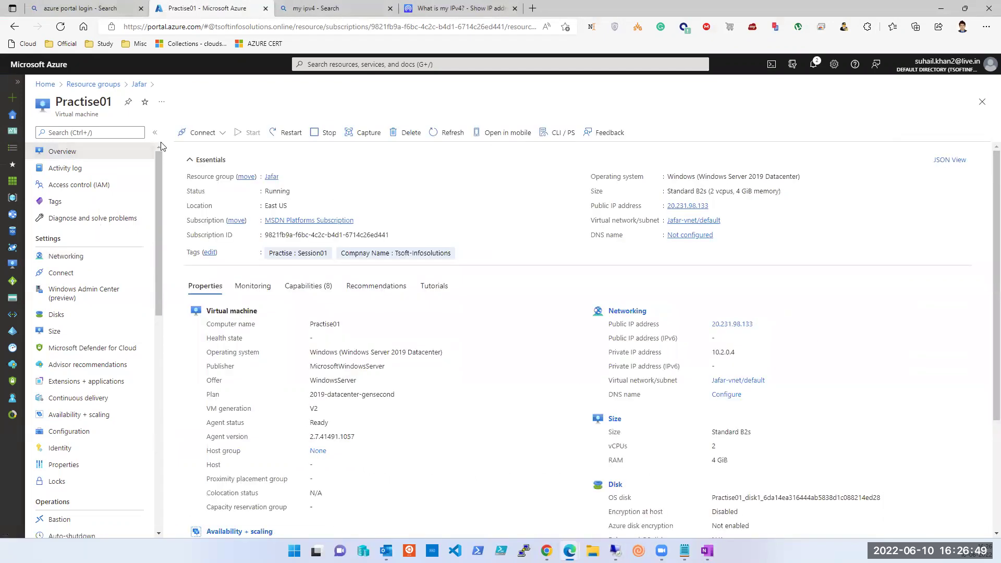
click(56, 202)
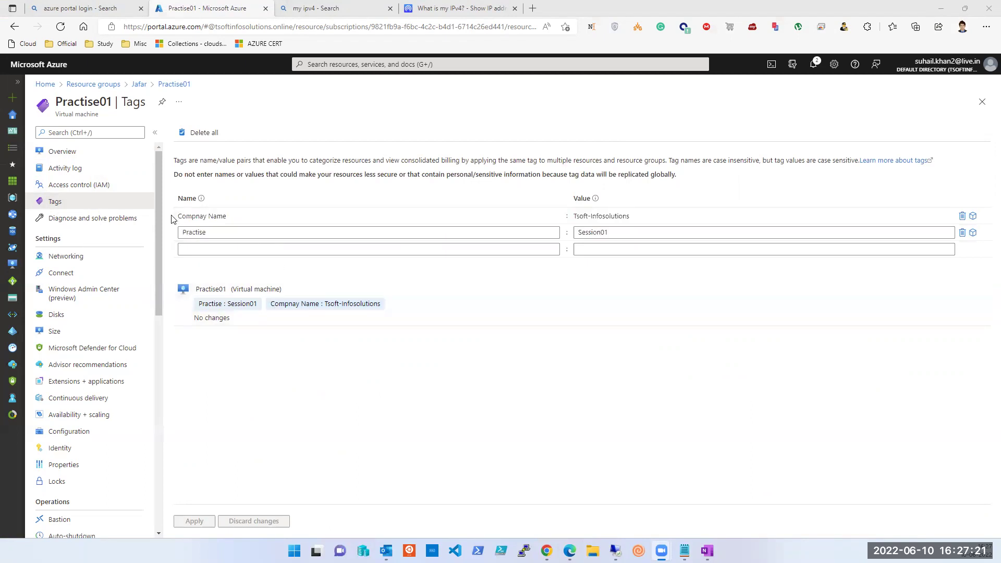
click(62, 151)
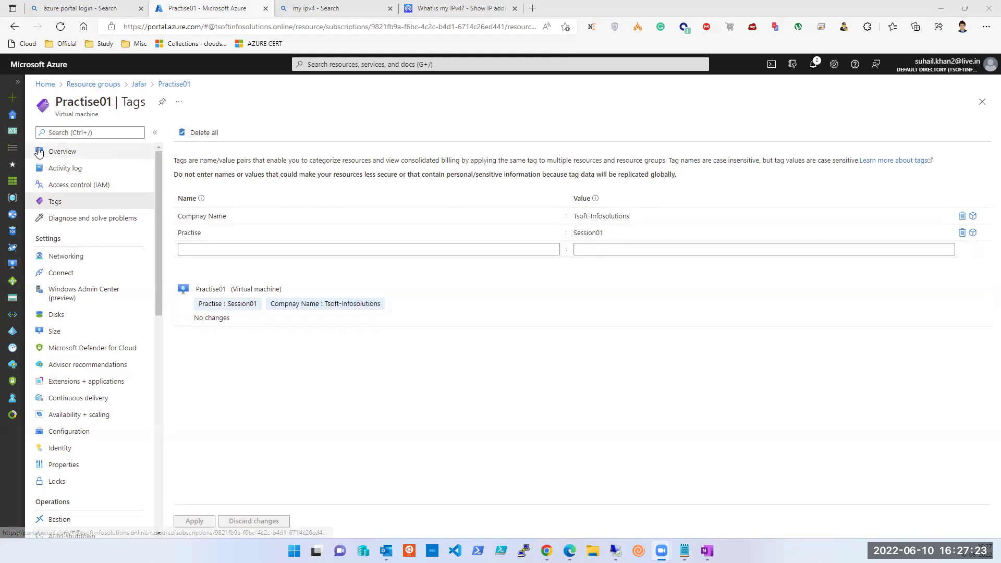
- Return to the portal home page and open the list of virtual machines
click(82, 84)
click(45, 85)
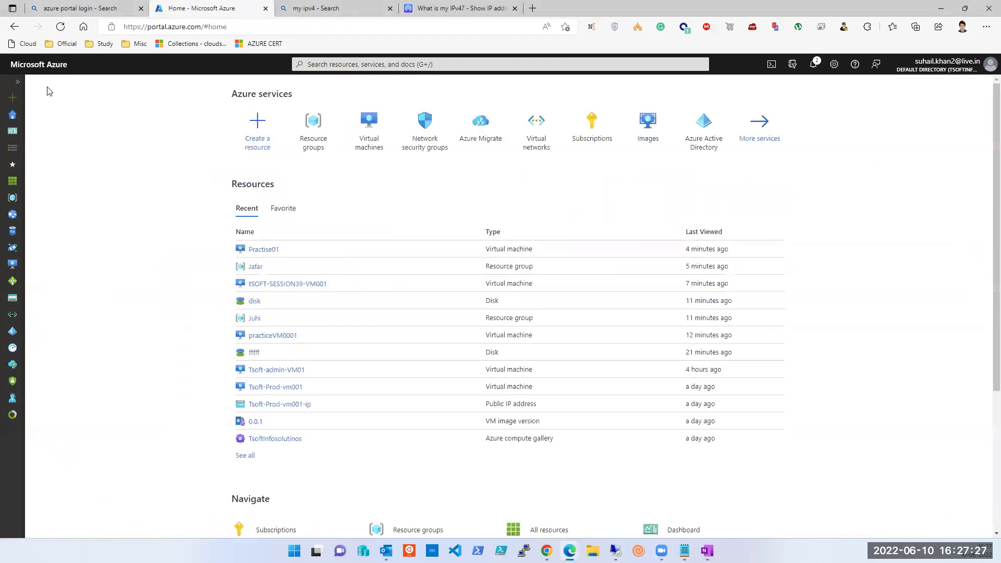
click(374, 129)
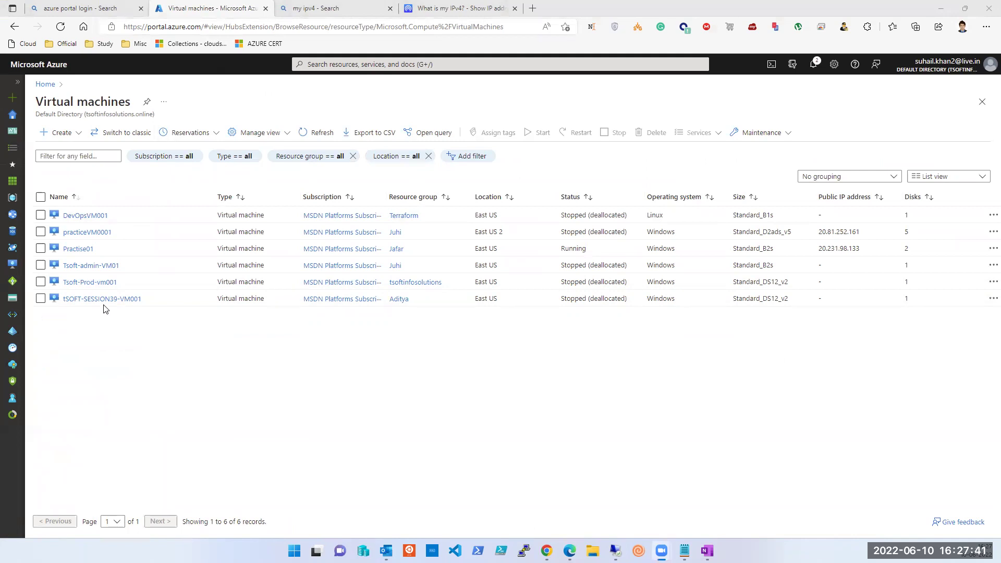
click(350, 65)
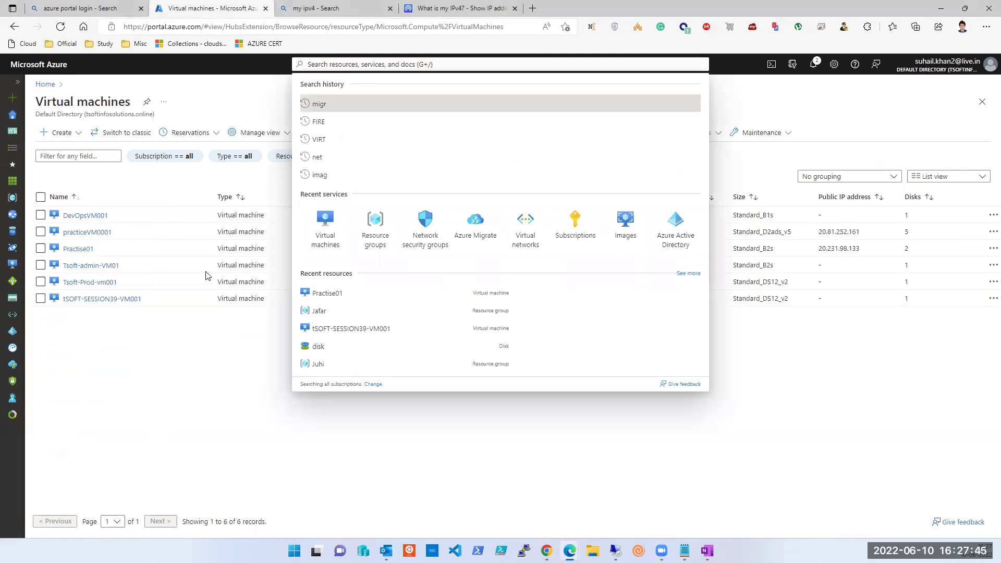
click(160, 374)
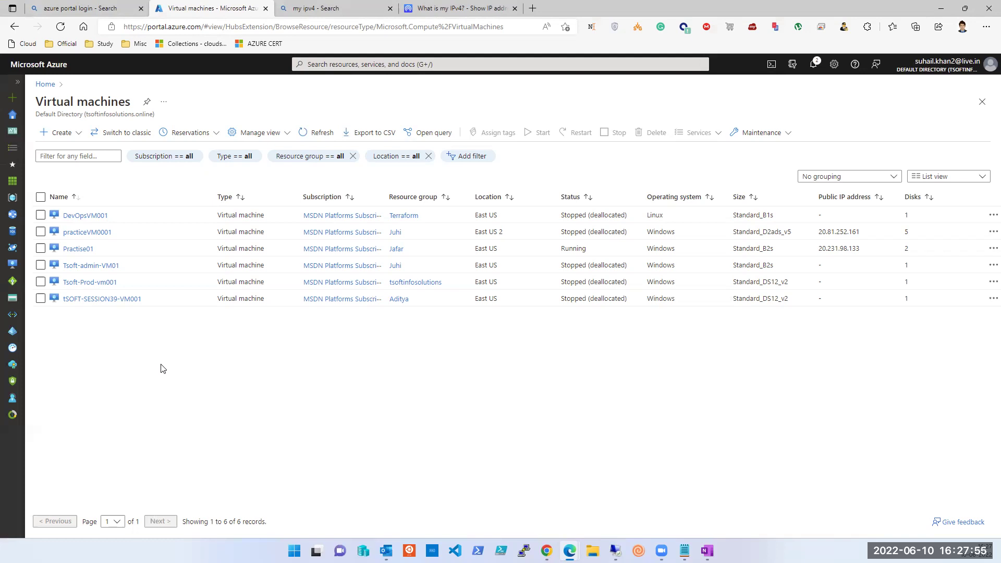
- Add the tag App Name with the value PaySqu to the virtual machine tSOFT-SESSION39-VM001 and apply it
click(116, 299)
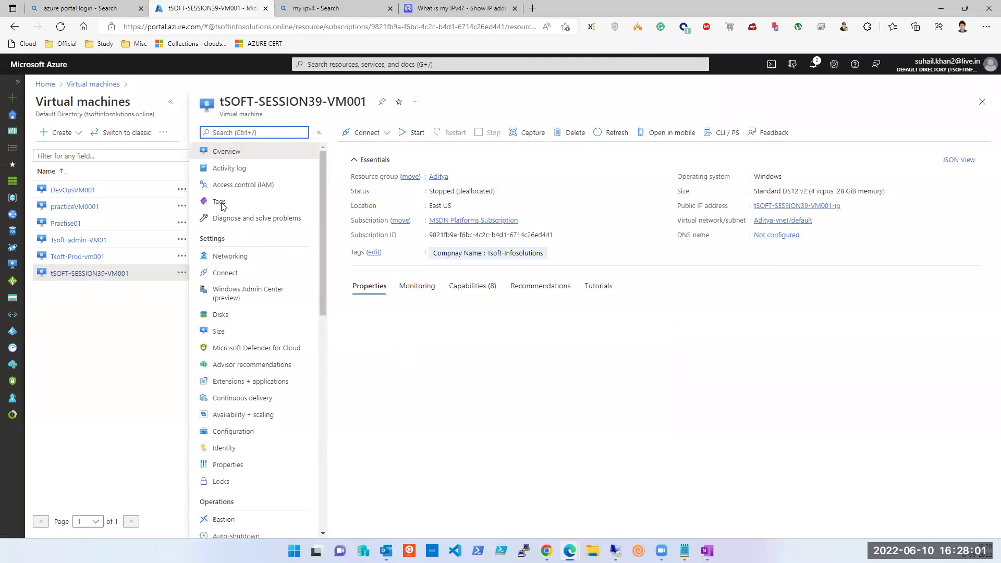
click(220, 203)
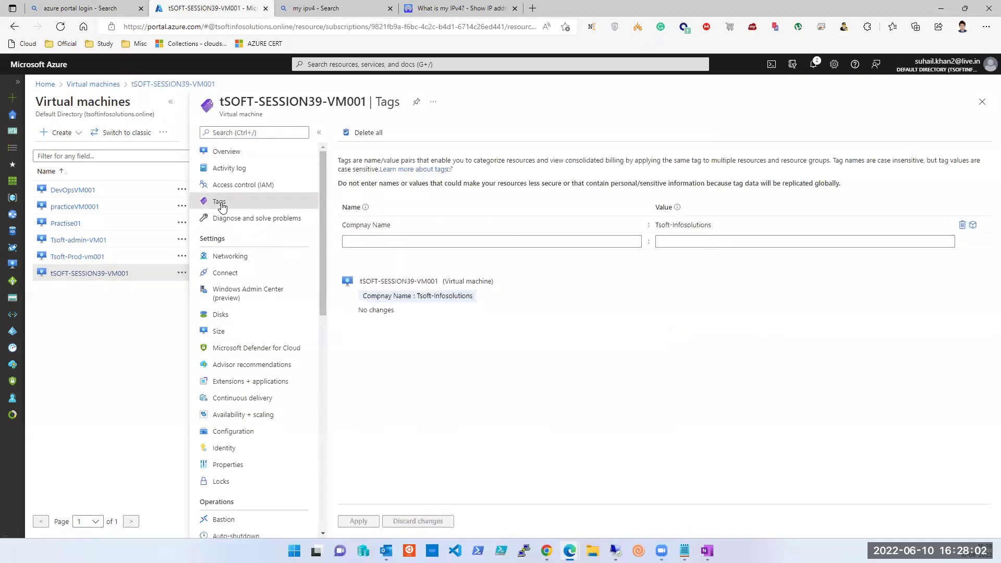
click(420, 241)
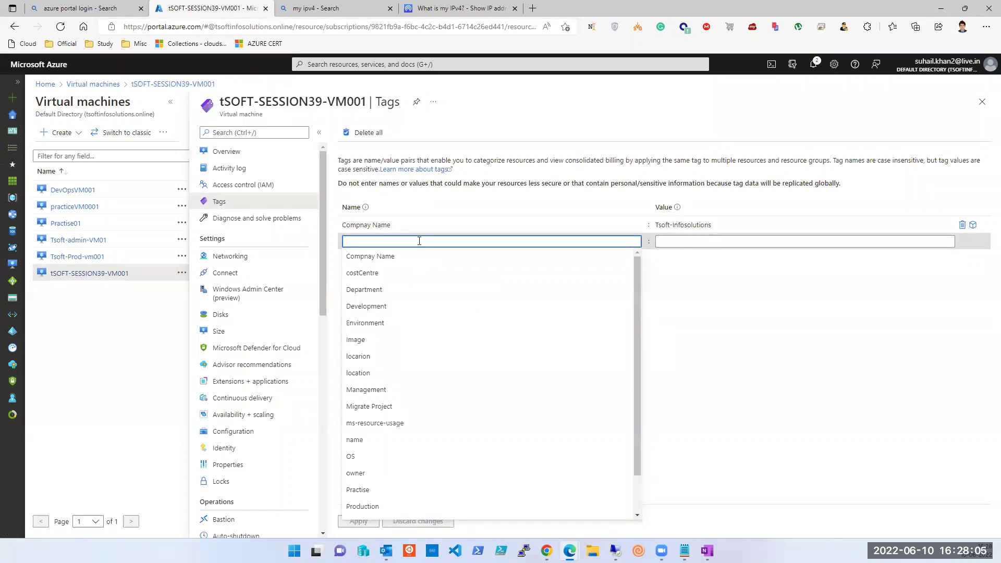
text(App Name)
key(Tab)
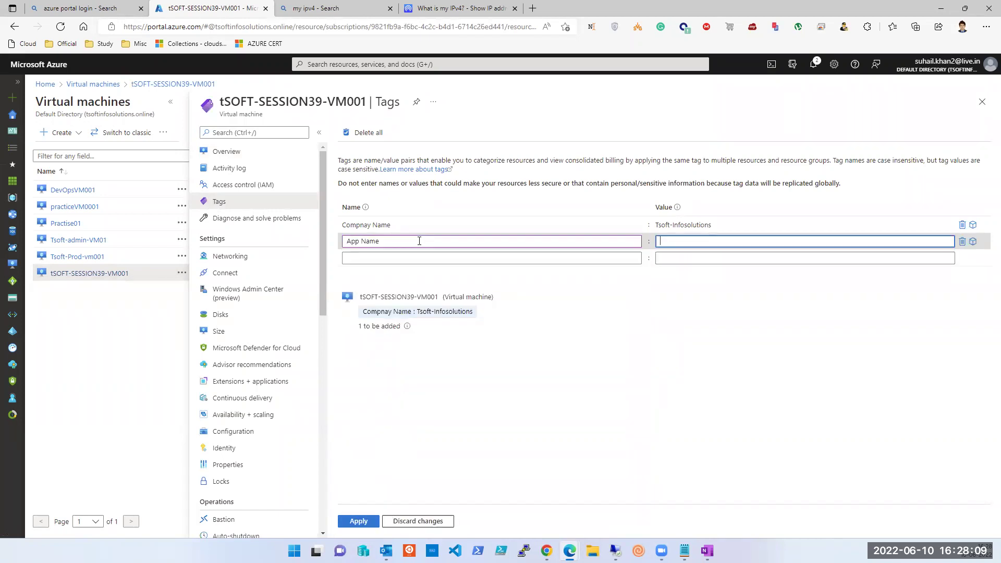
text(PaySqu)
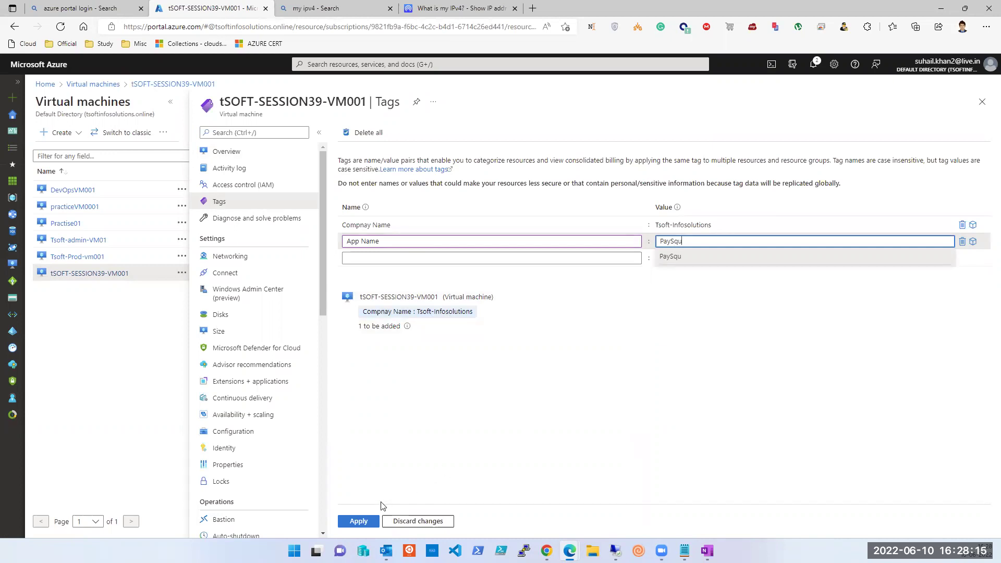
click(367, 521)
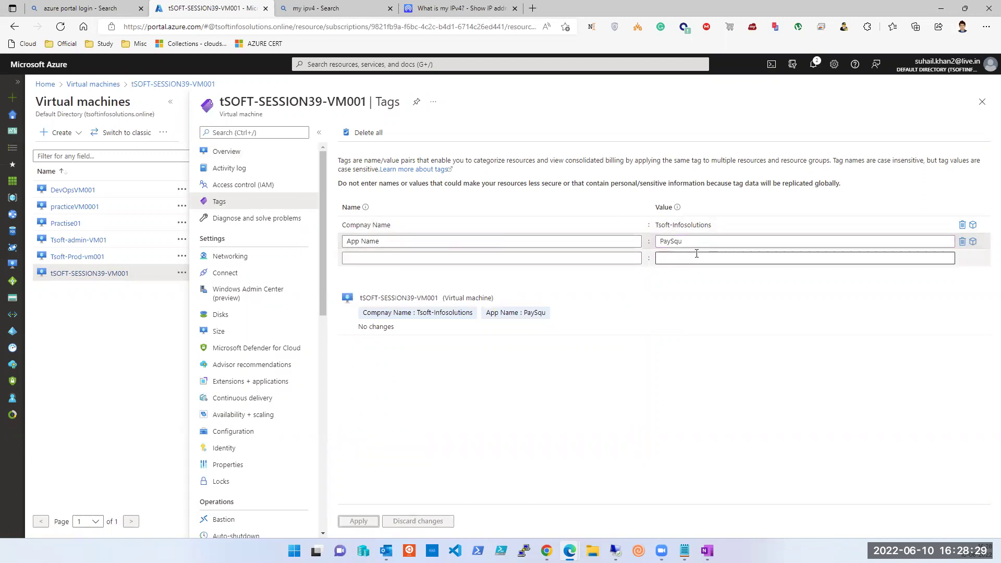
- Add a second new tag, OS Version with the value Win, to tSOFT-SESSION39-VM001 and apply it
click(475, 258)
text(OS Version)
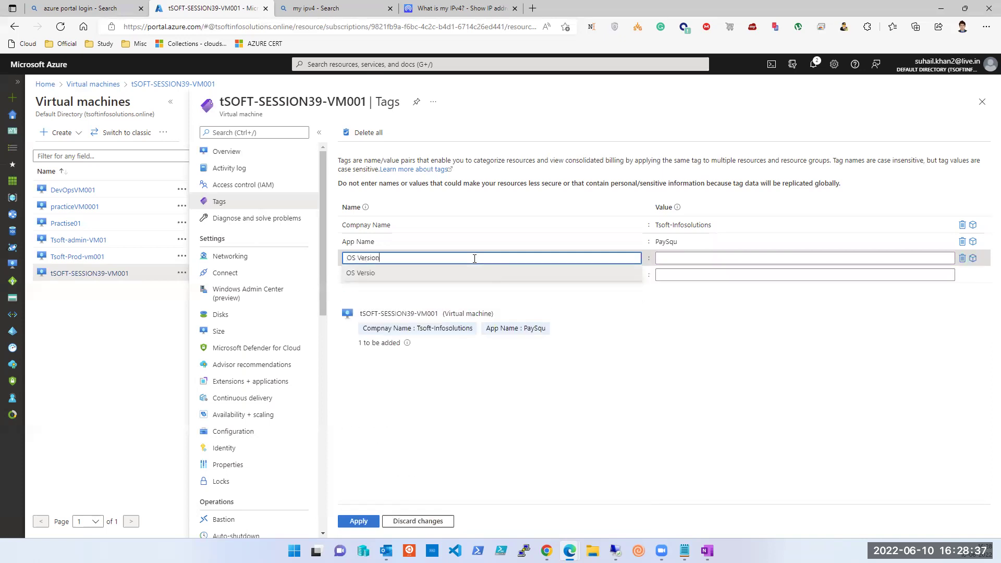
key(Tab)
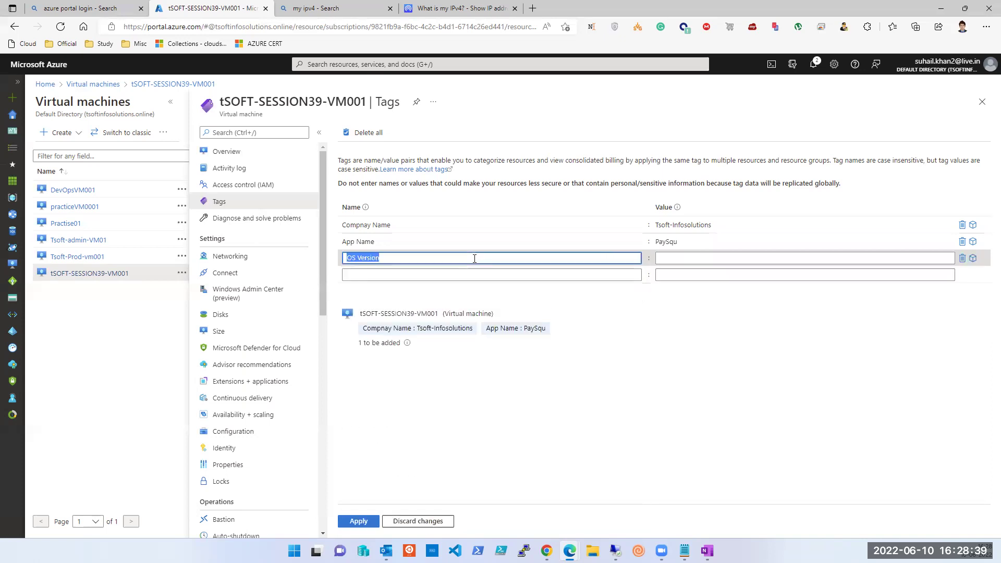
text(Win)
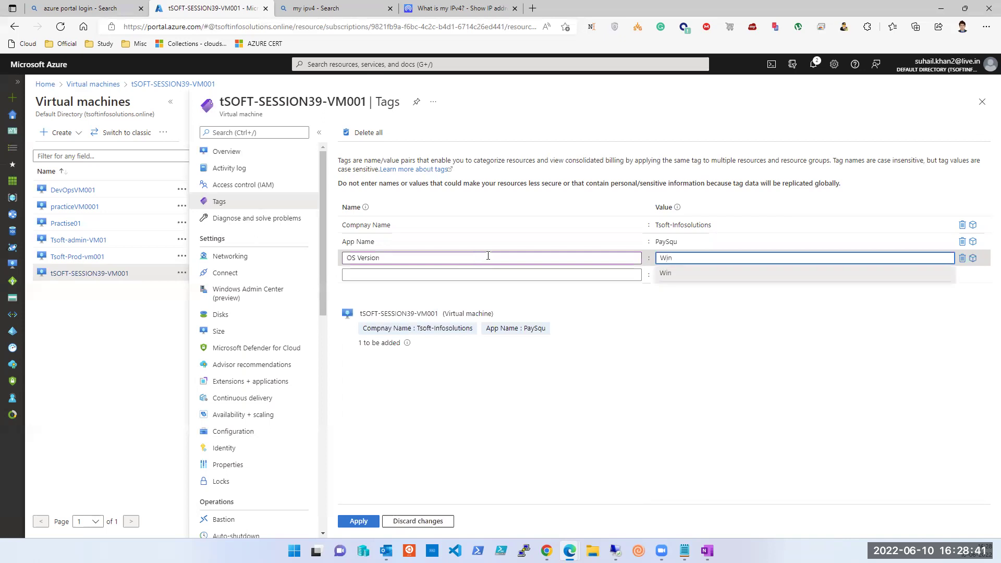
click(357, 522)
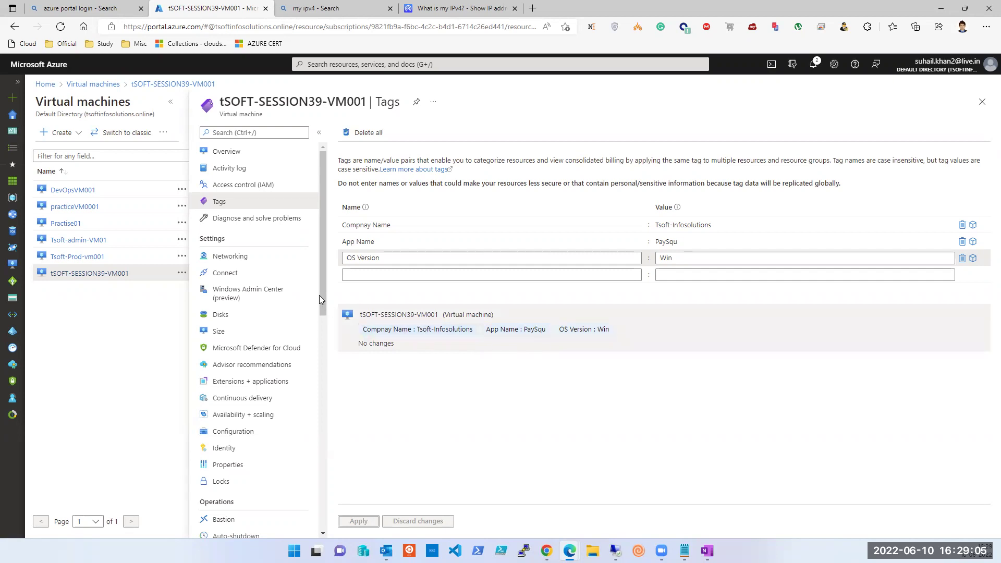
- Compare the tags assigned to the virtual machines Practise01, Tsoft-Prod-vm001 and practiceVM0001
click(82, 209)
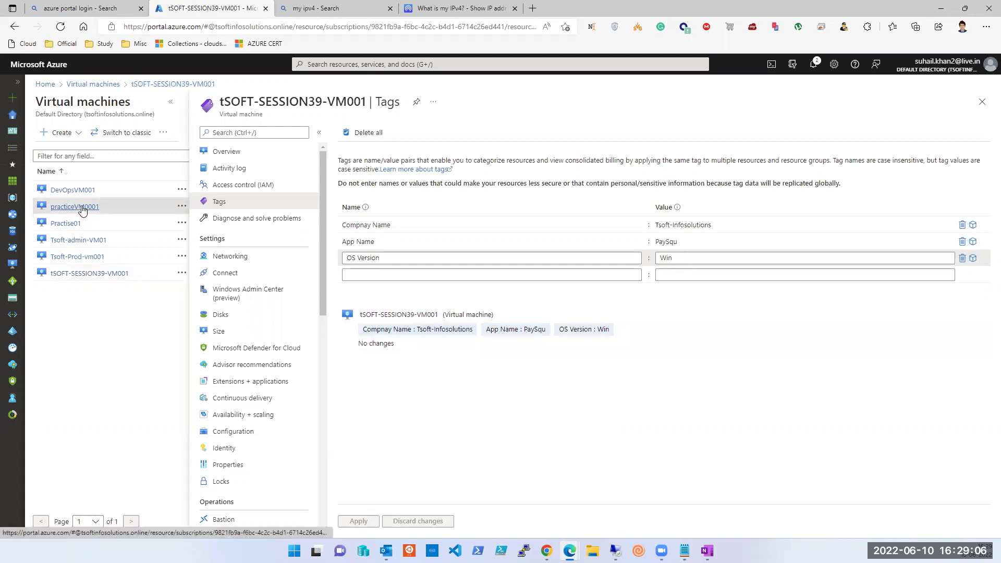
click(66, 224)
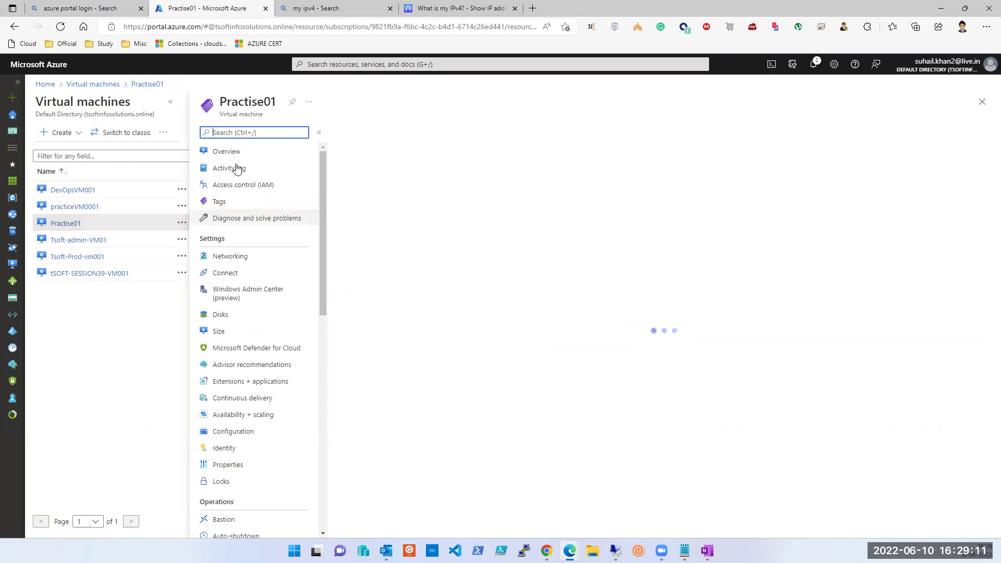
click(227, 152)
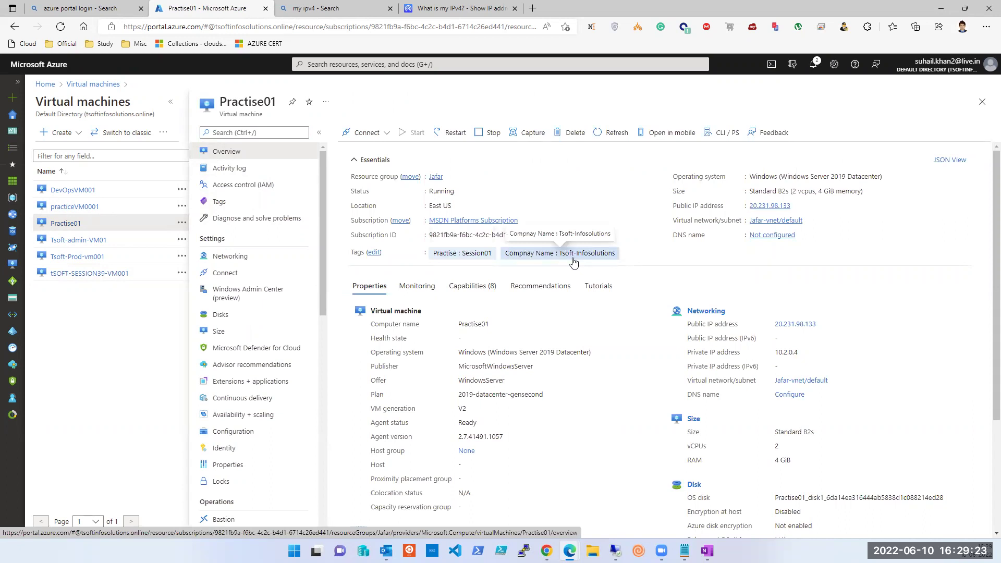
click(62, 257)
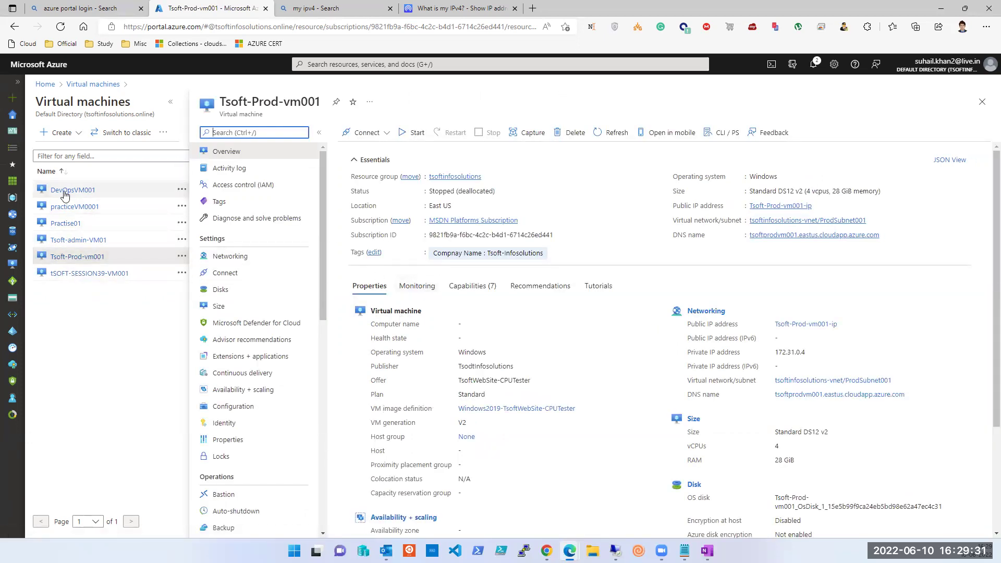
click(68, 207)
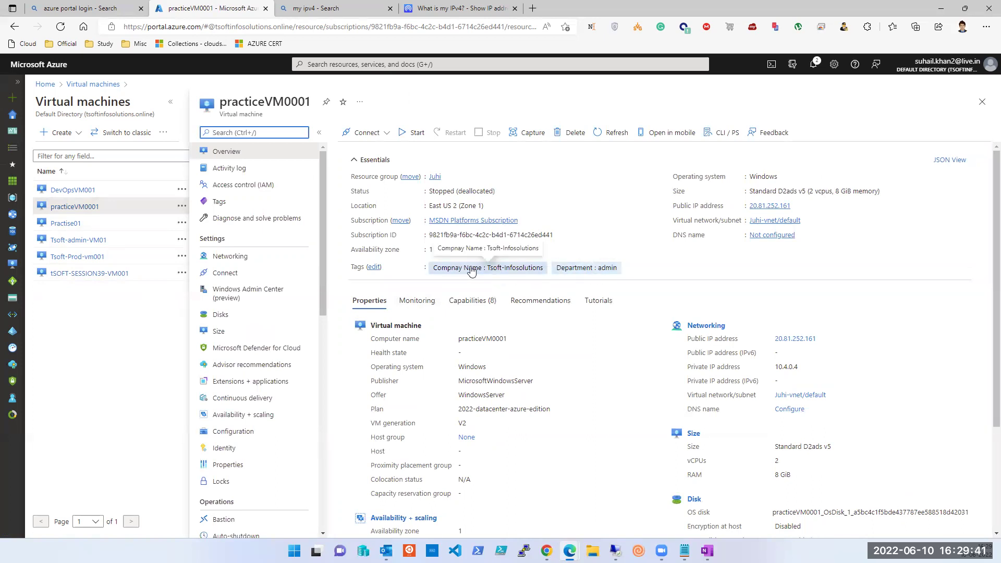
click(220, 203)
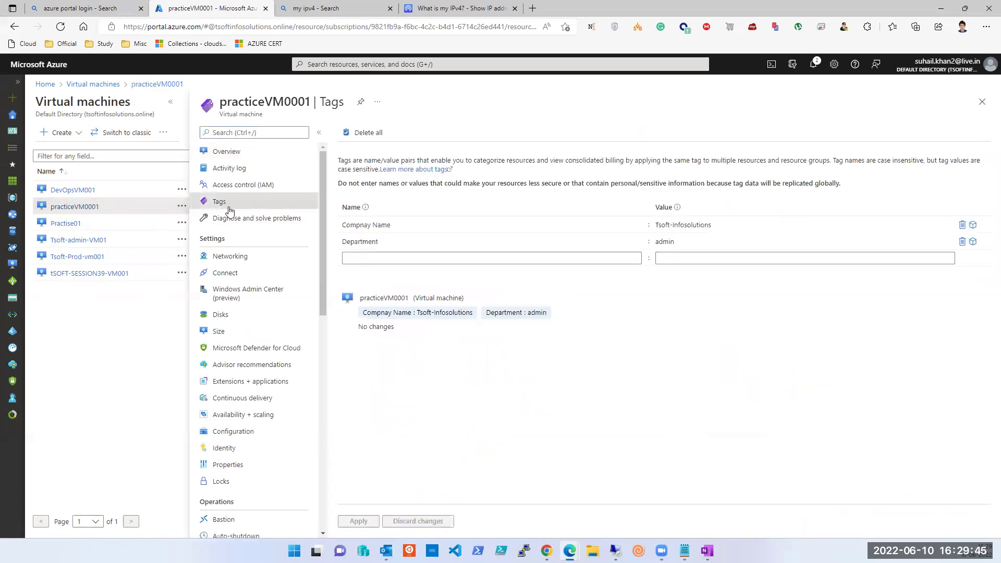
- Browse the common problems and troubleshooting options offered for diagnosing practiceVM0001
click(241, 219)
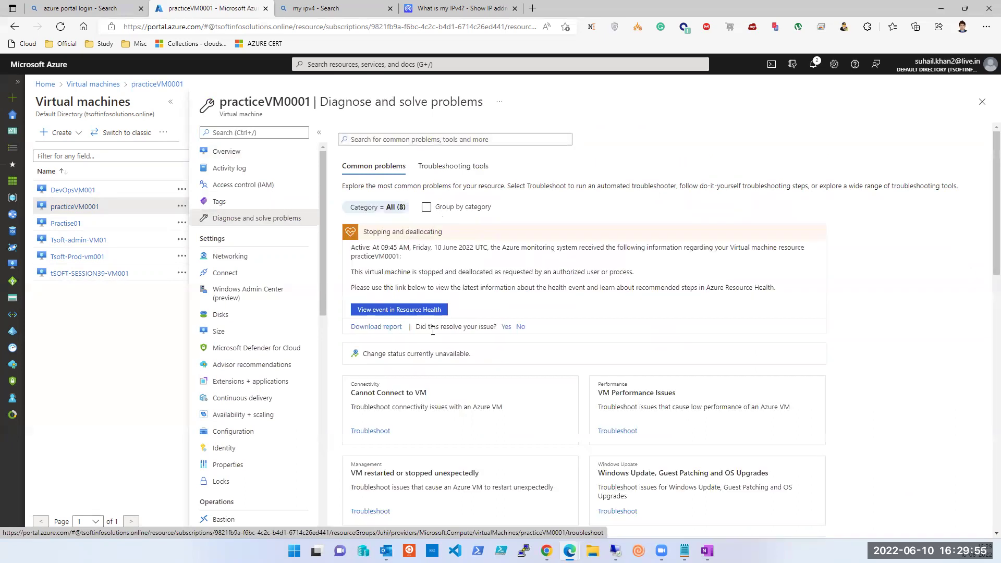
scroll(438, 364, down, 3)
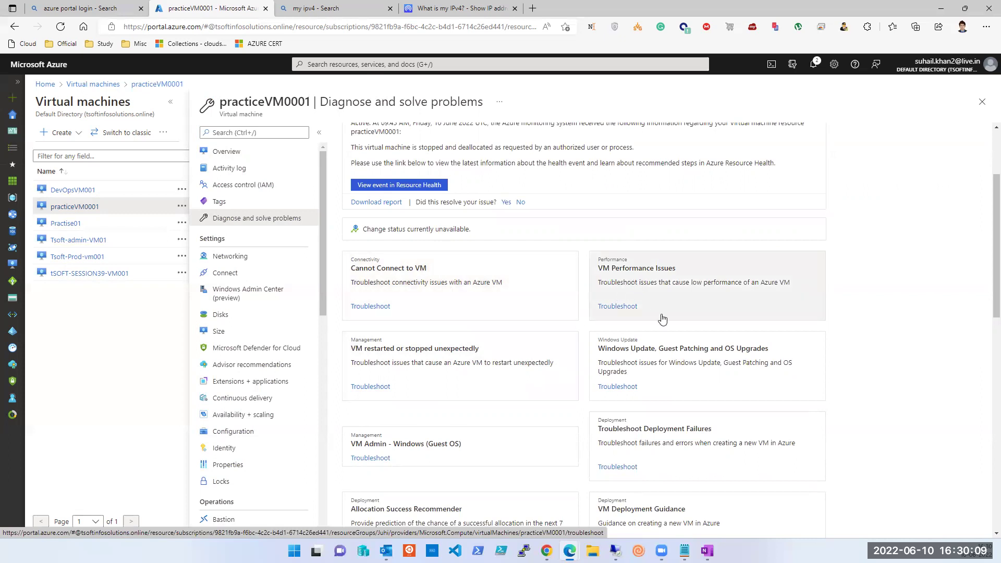
scroll(612, 387, down, 10)
scroll(638, 387, up, 10)
scroll(639, 386, up, 3)
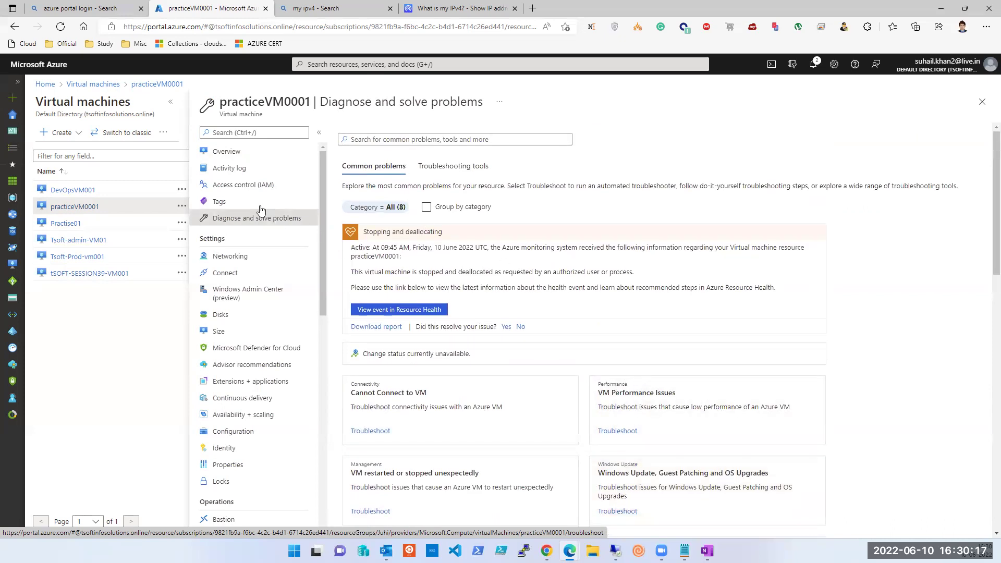
- Examine practiceVM0001's inbound port rules and look through its operations, monitoring and support options
click(233, 260)
scroll(233, 262, down, 5)
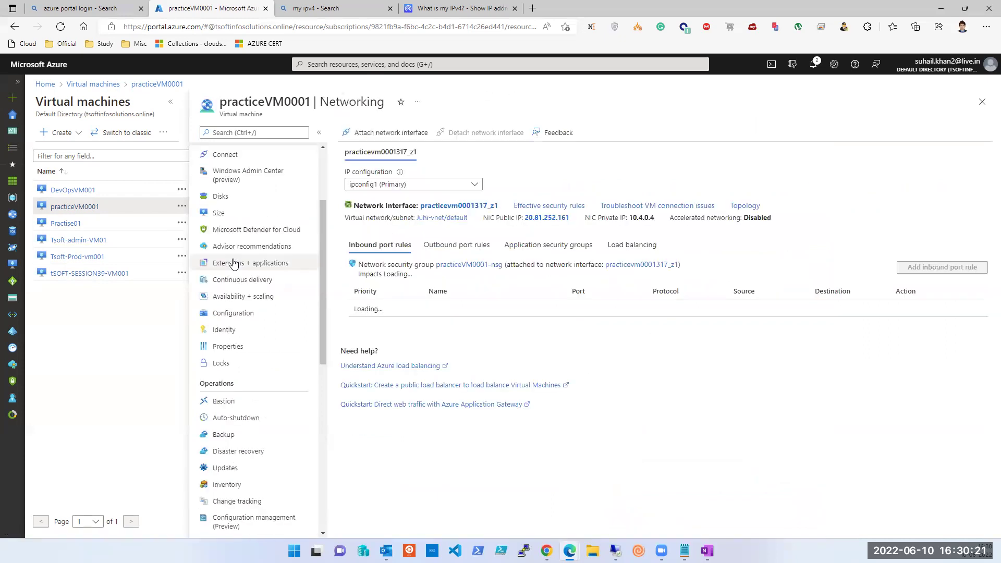
scroll(234, 262, down, 4)
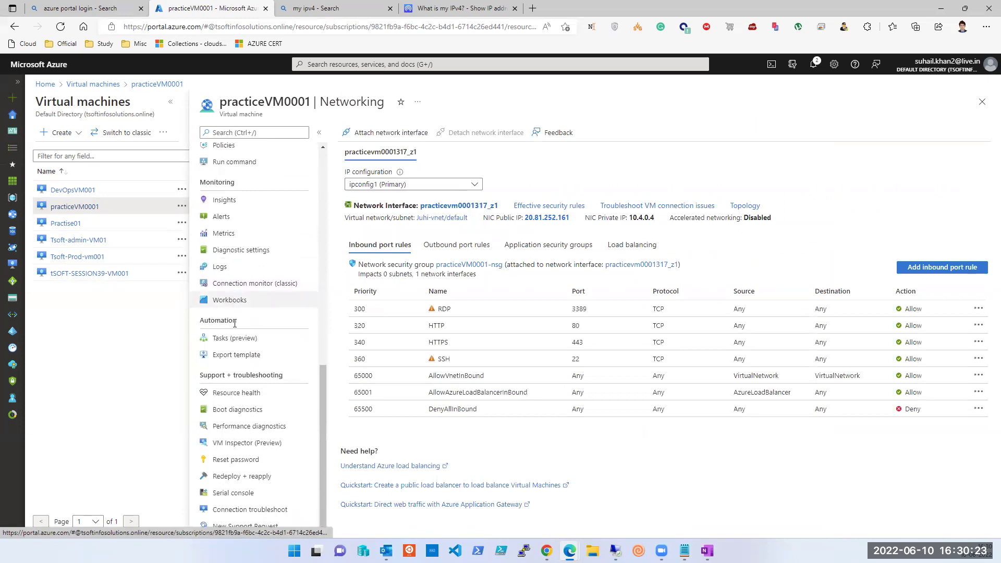
scroll(258, 403, up, 5)
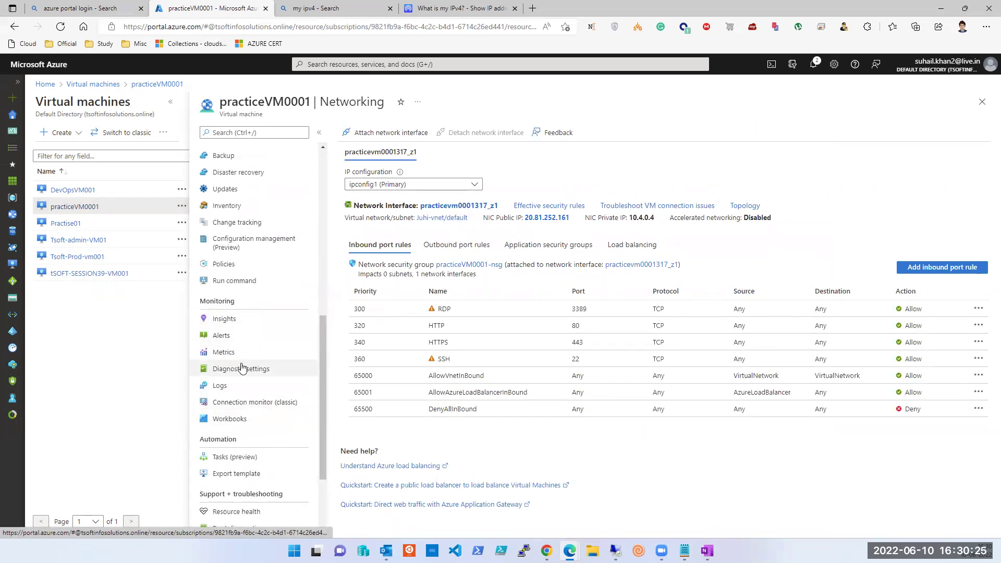
scroll(241, 367, up, 3)
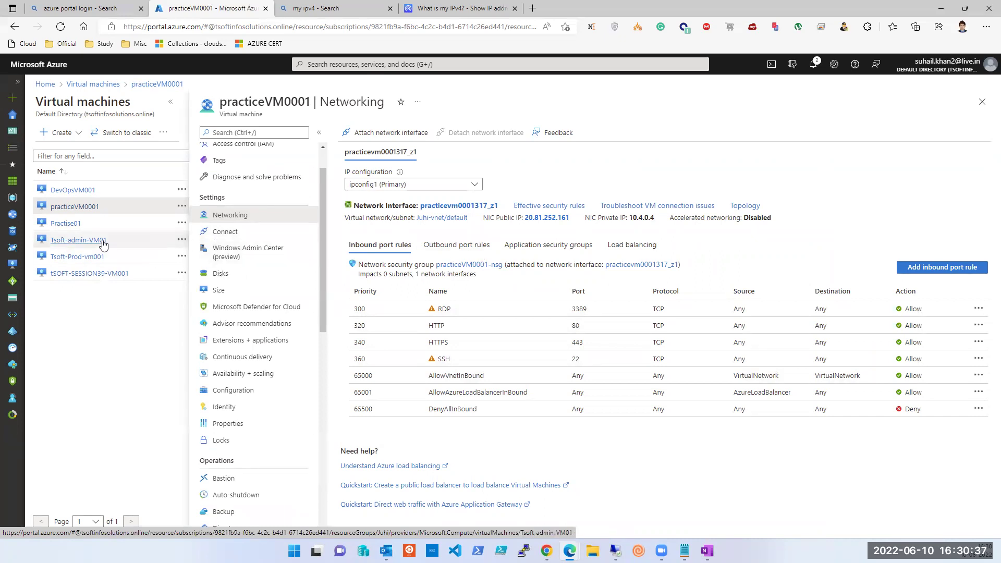
- Copy the public IP address from Practise01's overview and start a Remote Desktop connection to 20.231.98.133
click(63, 224)
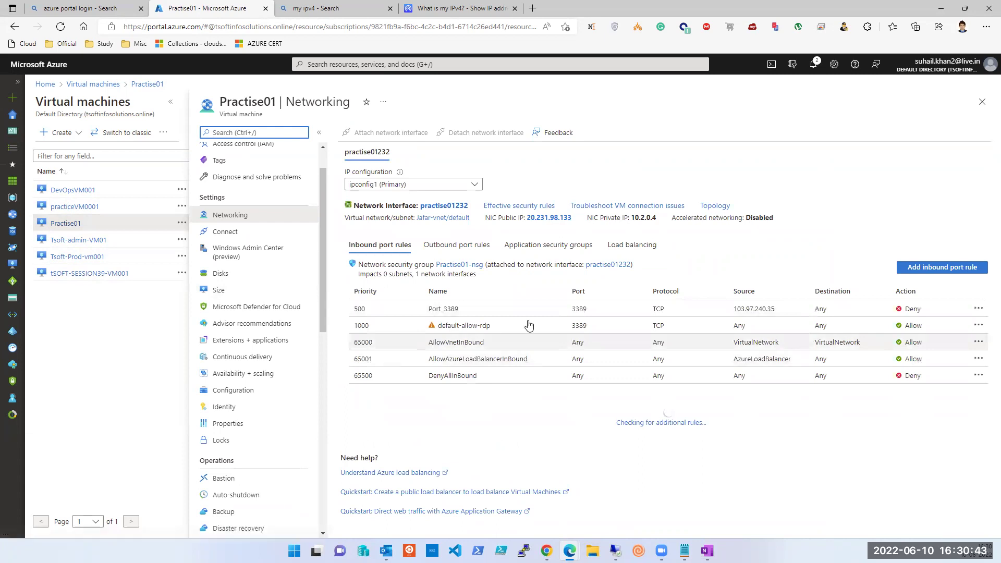
scroll(218, 156, up, 2)
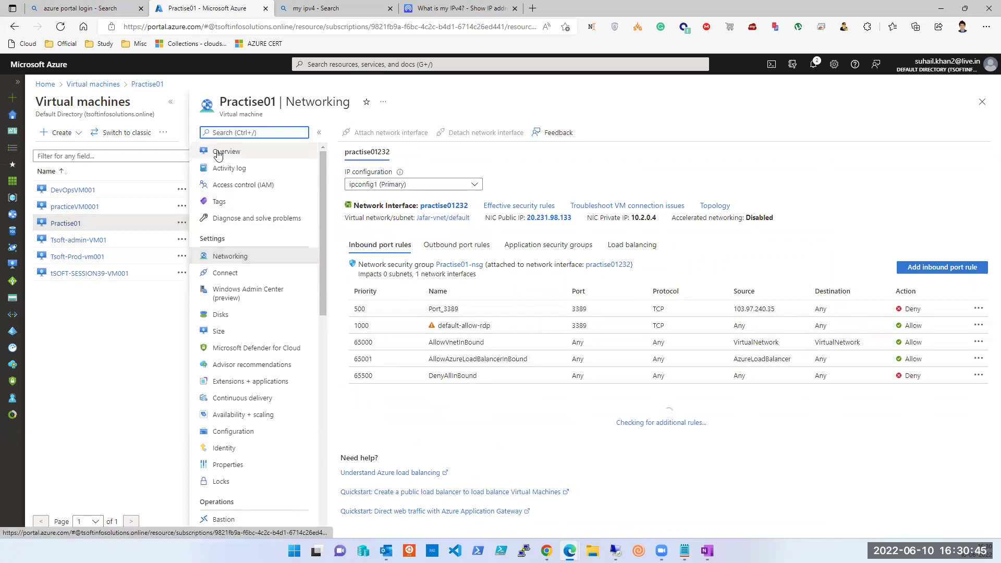
click(218, 154)
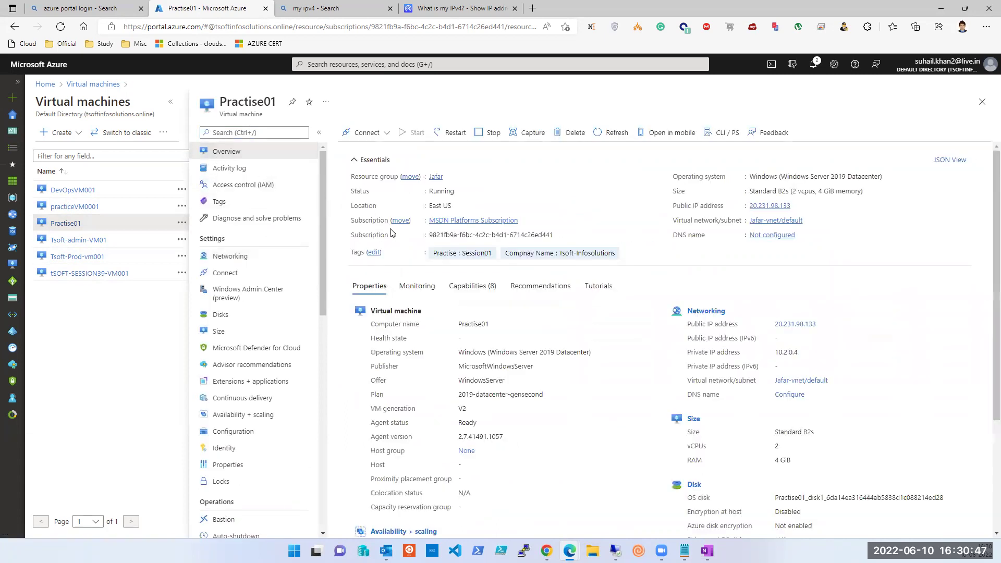
click(797, 206)
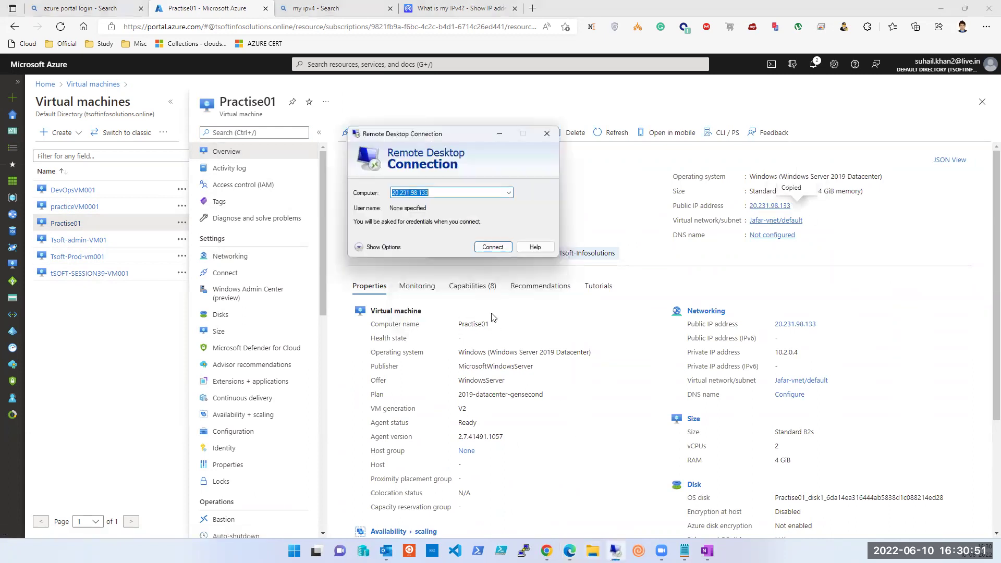
click(492, 248)
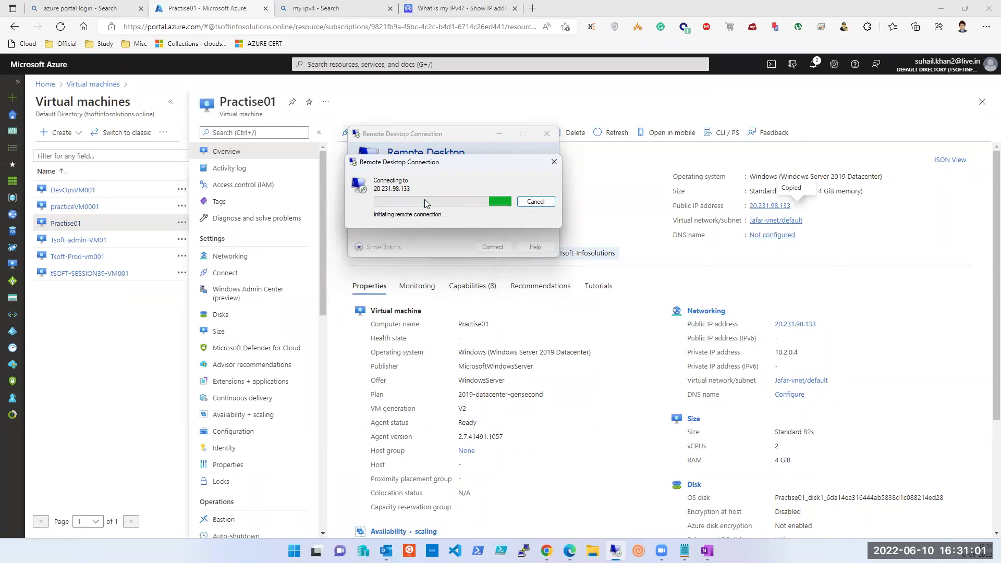
- Open Practise01's networking settings, and try the Remote Desktop connection to 20.231.98.133 again
click(235, 258)
click(236, 257)
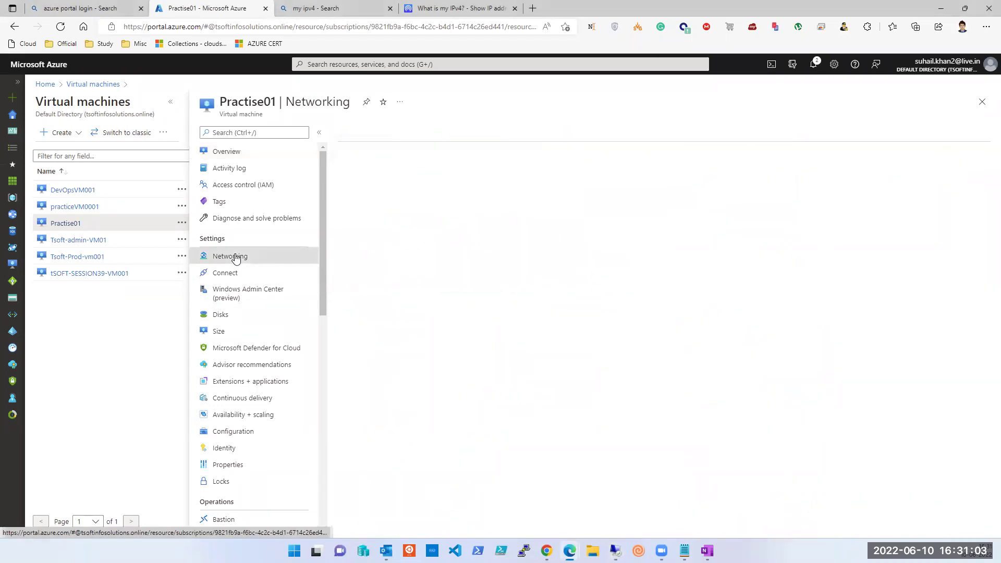
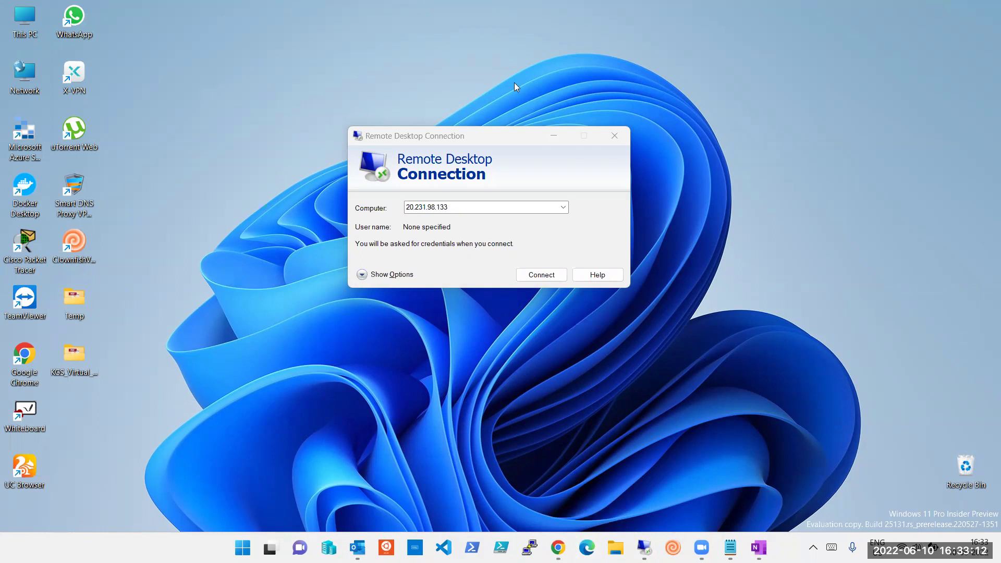
click(542, 275)
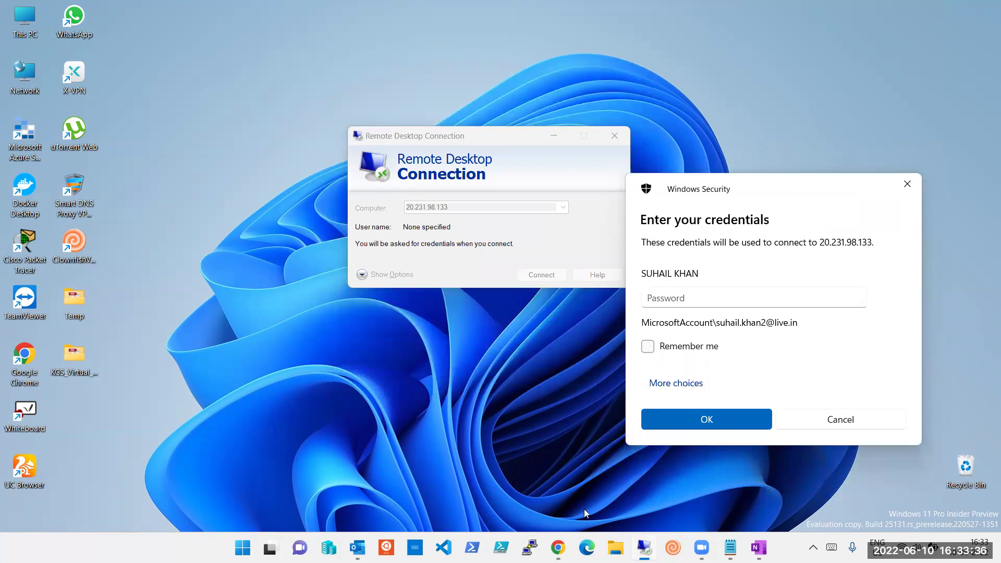
- Switch back to the browser, search the web for "my ipv4" in a new tab and check the current public IPv4 address
click(587, 548)
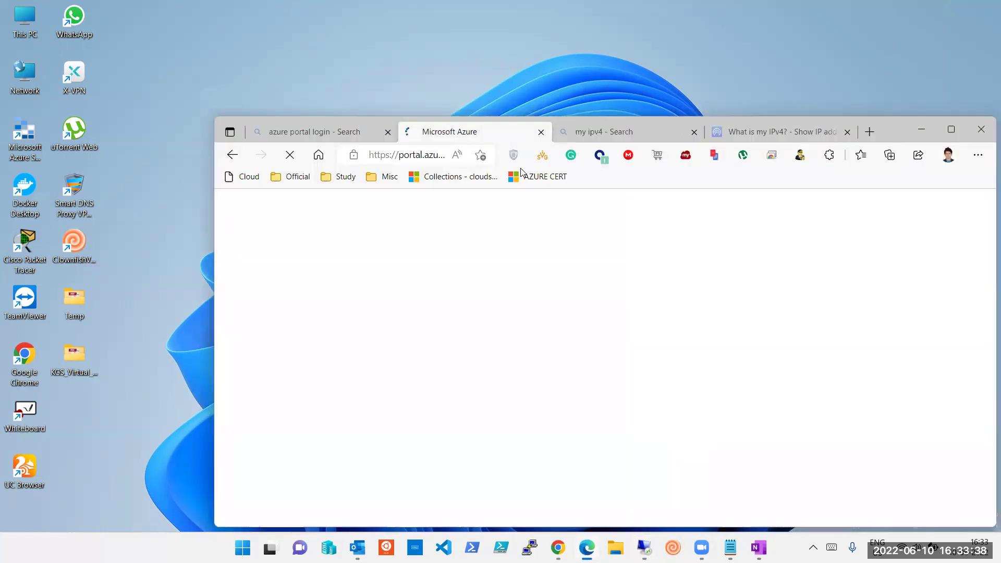
click(952, 131)
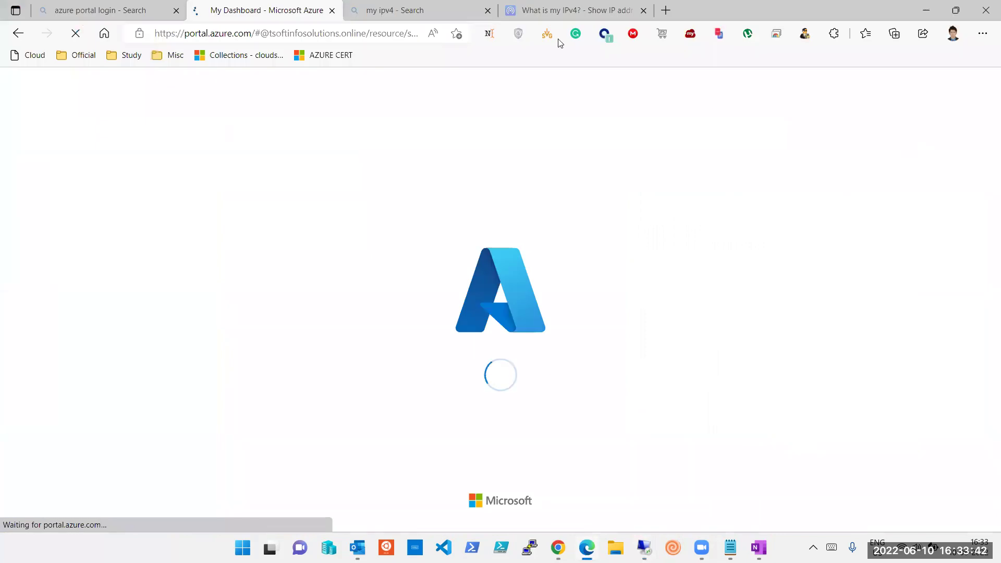
click(666, 10)
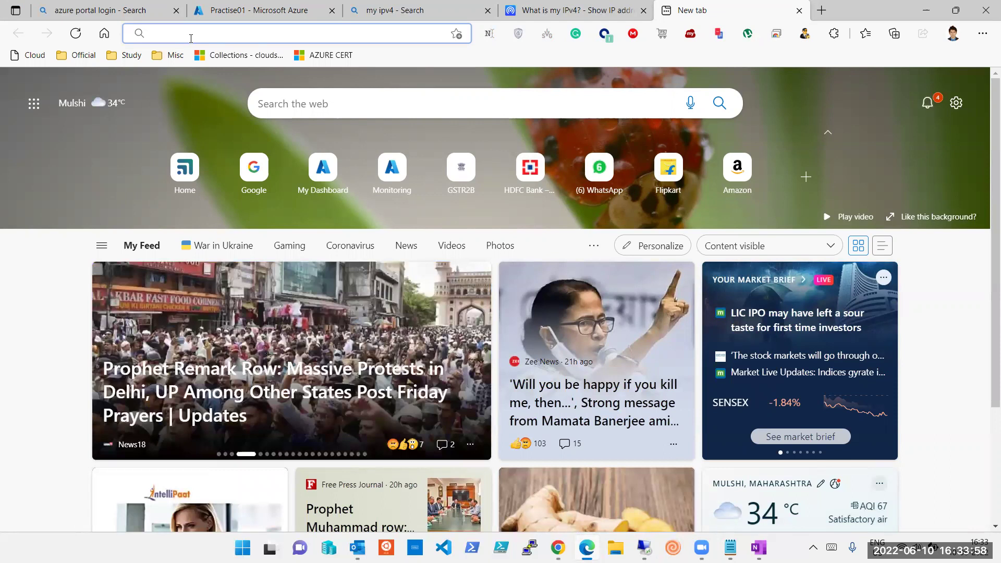
text(my )
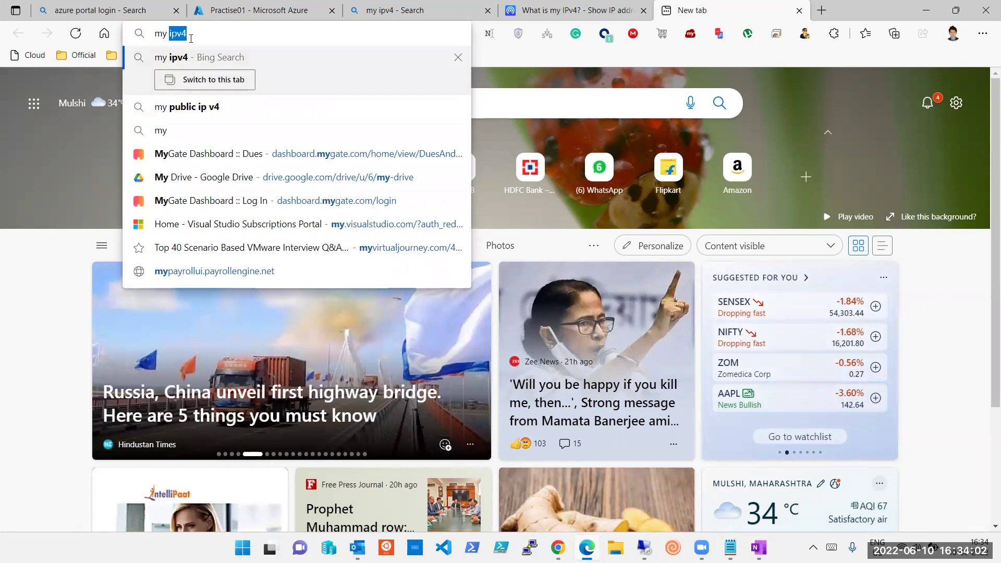
text(ipv4)
key(Return)
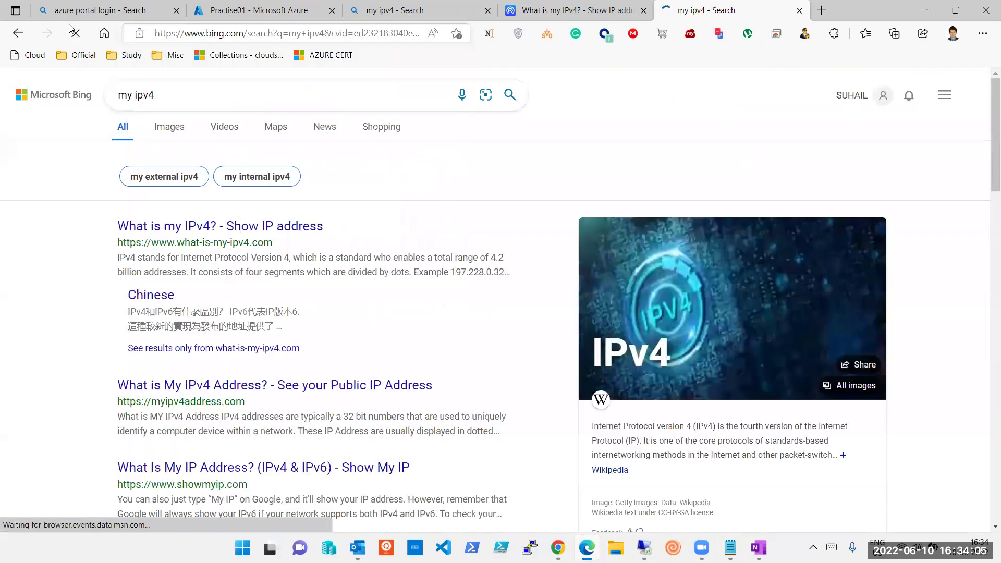
click(211, 229)
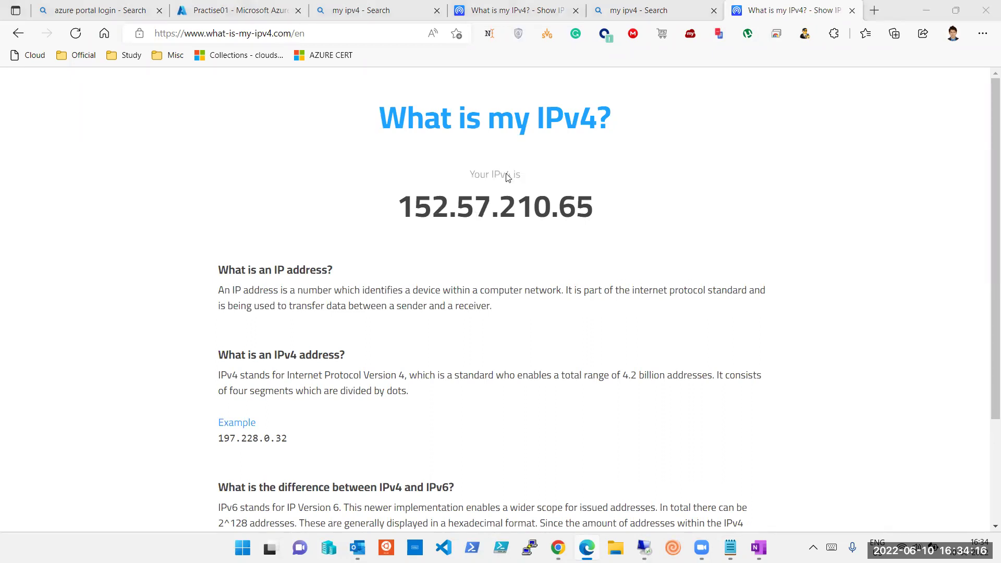
- Return to the Azure portal, close Practise01's networking page and open the resource group that contains Tsoft-admin-VM01
click(239, 10)
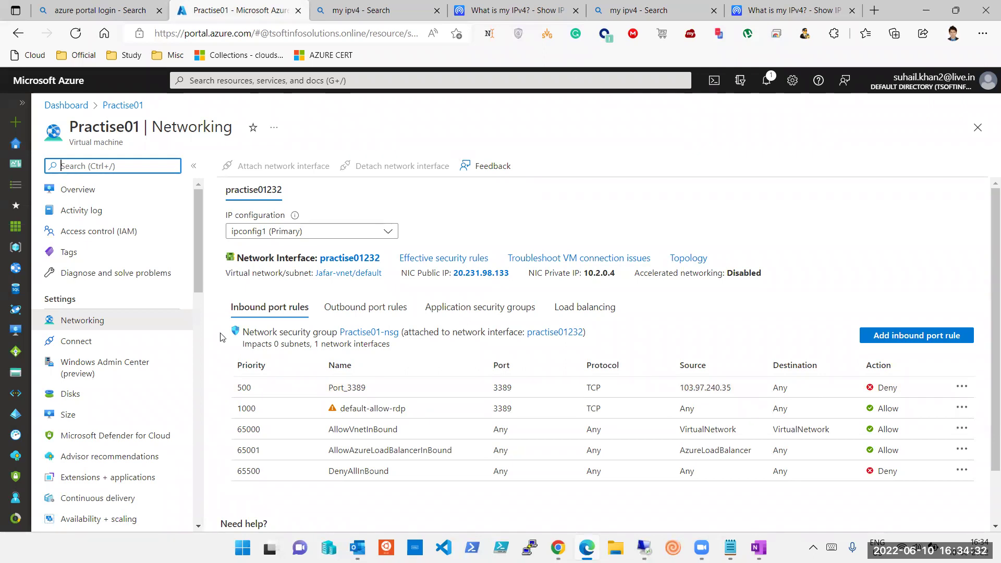
click(978, 128)
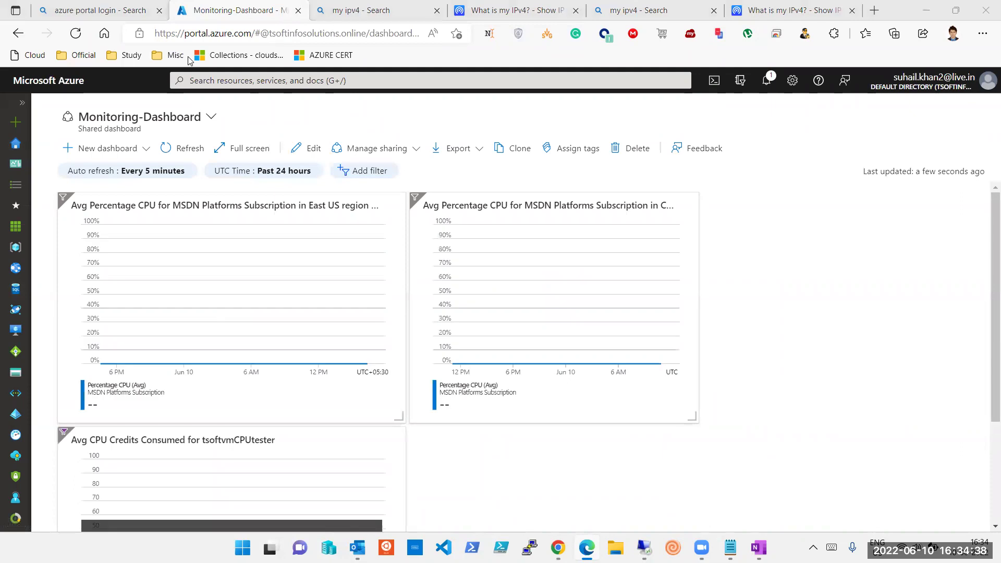
click(18, 148)
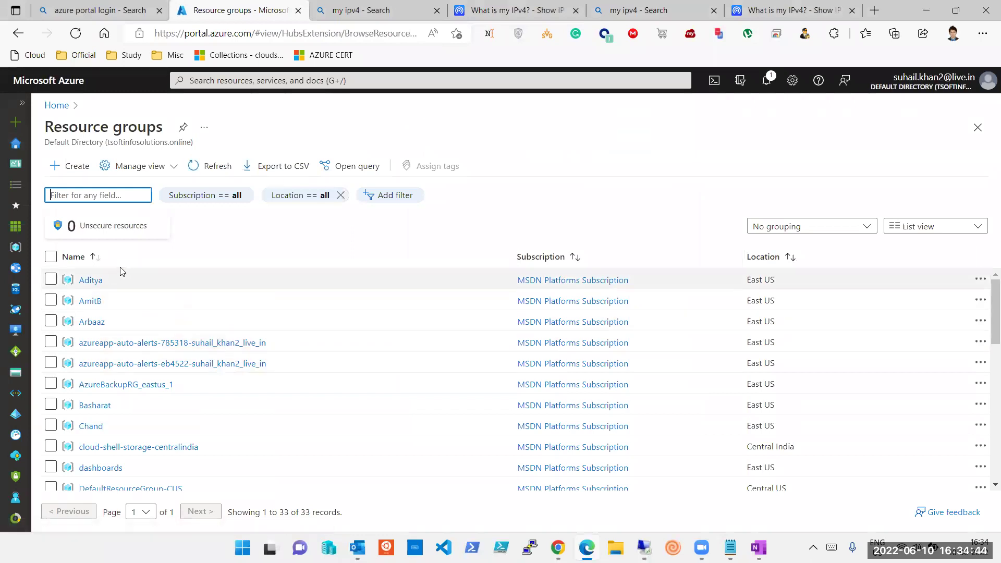
scroll(121, 412, down, 2)
scroll(121, 412, down, 2)
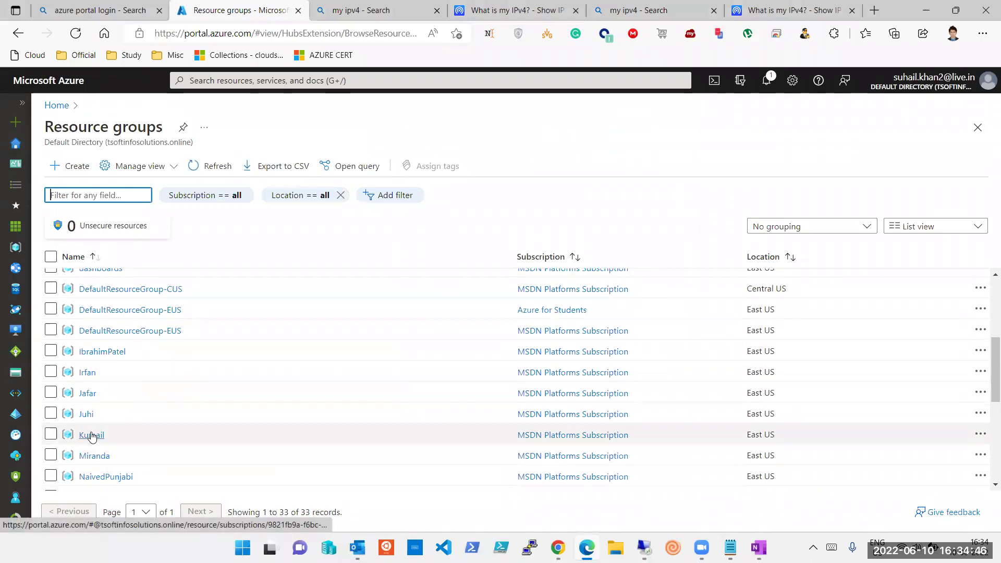
click(86, 418)
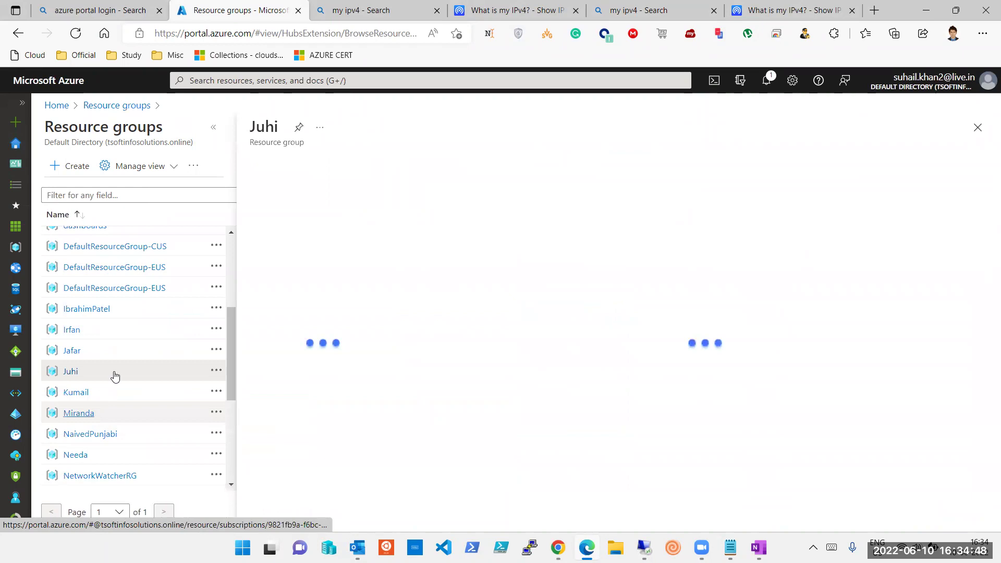
scroll(291, 387, down, 2)
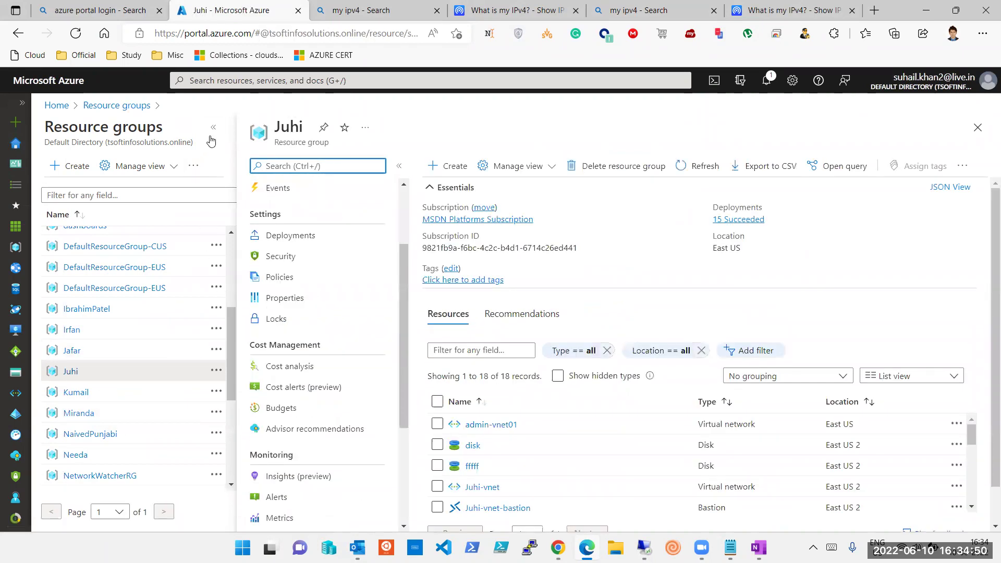
click(214, 127)
- Find Tsoft-admin-VM01 among the group's resources and examine the priorities and sources of its inbound port rules
scroll(440, 434, down, 4)
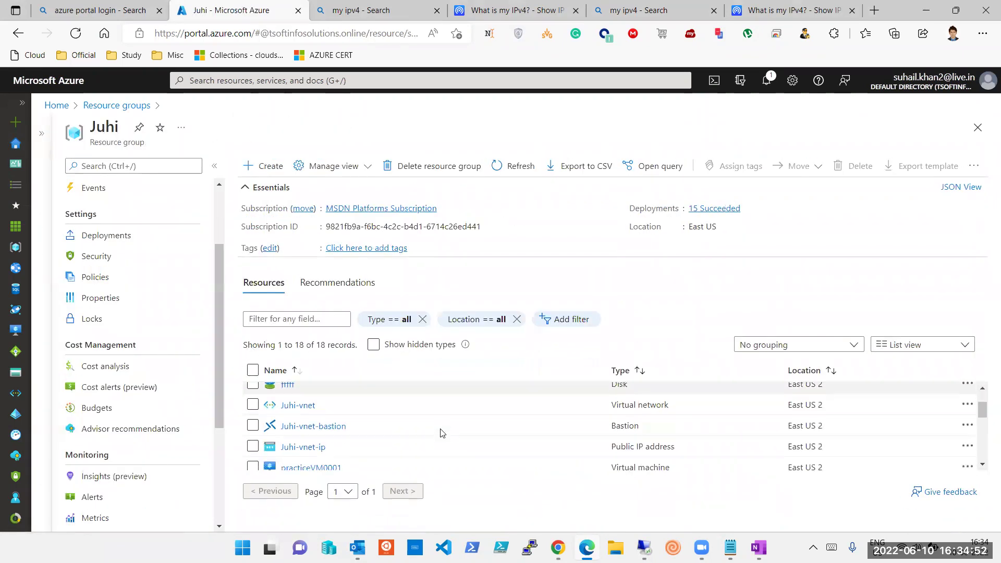
scroll(440, 434, down, 5)
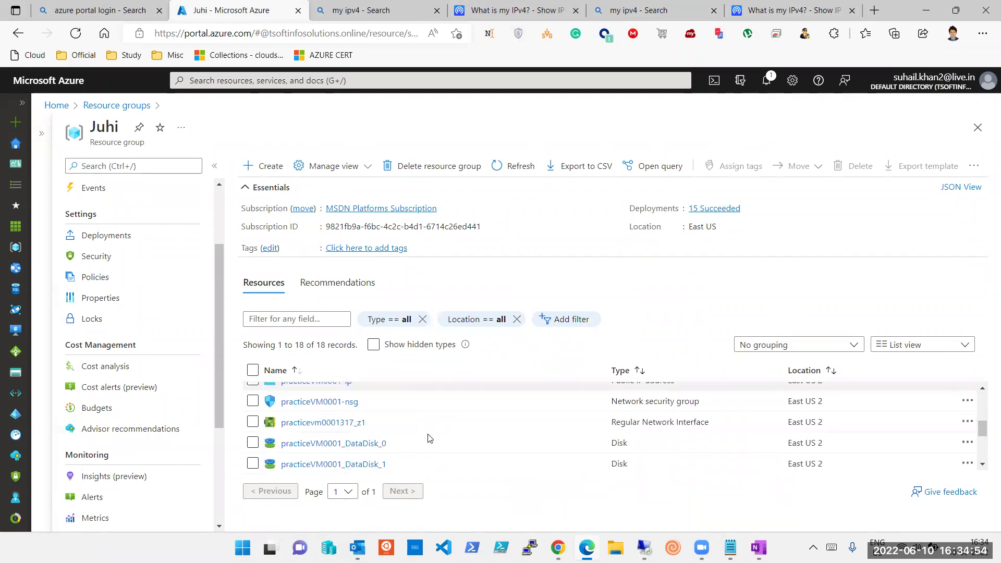
scroll(429, 439, down, 1)
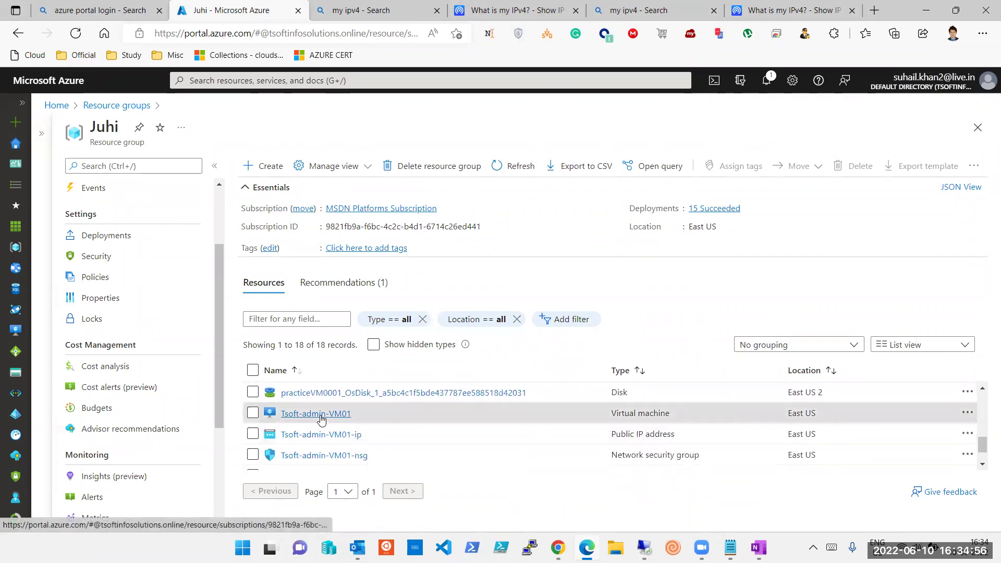
click(319, 414)
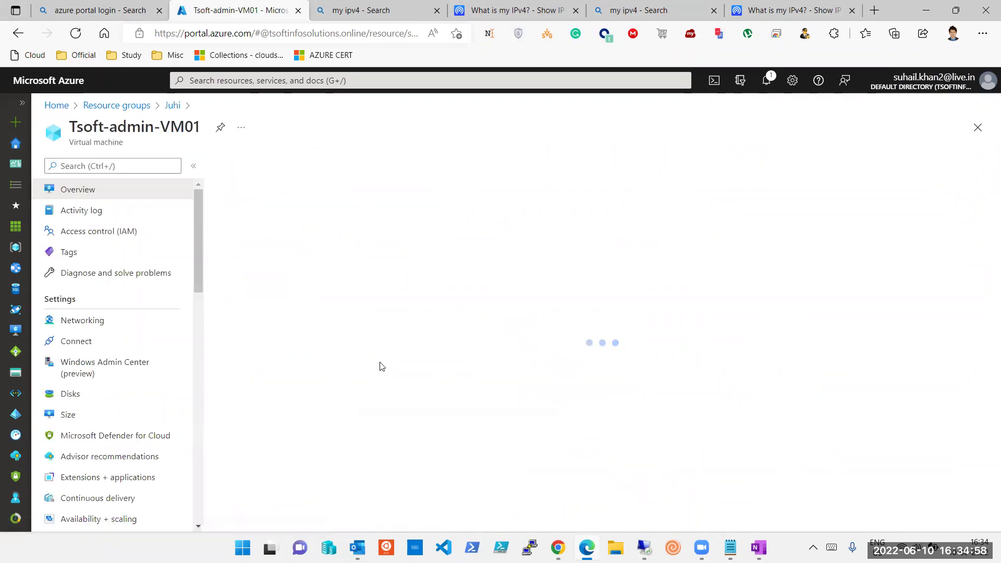
click(80, 326)
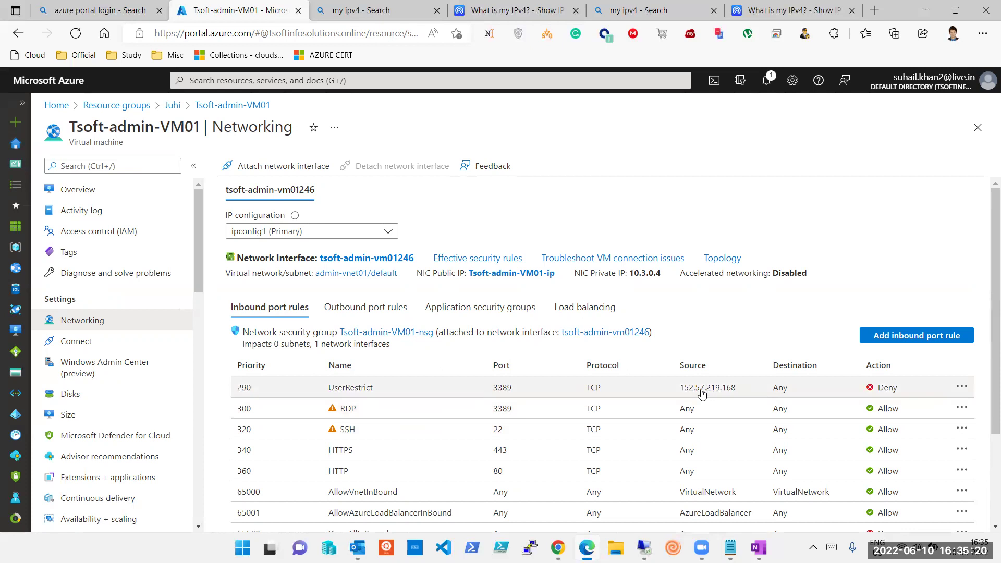
scroll(703, 394, down, 1)
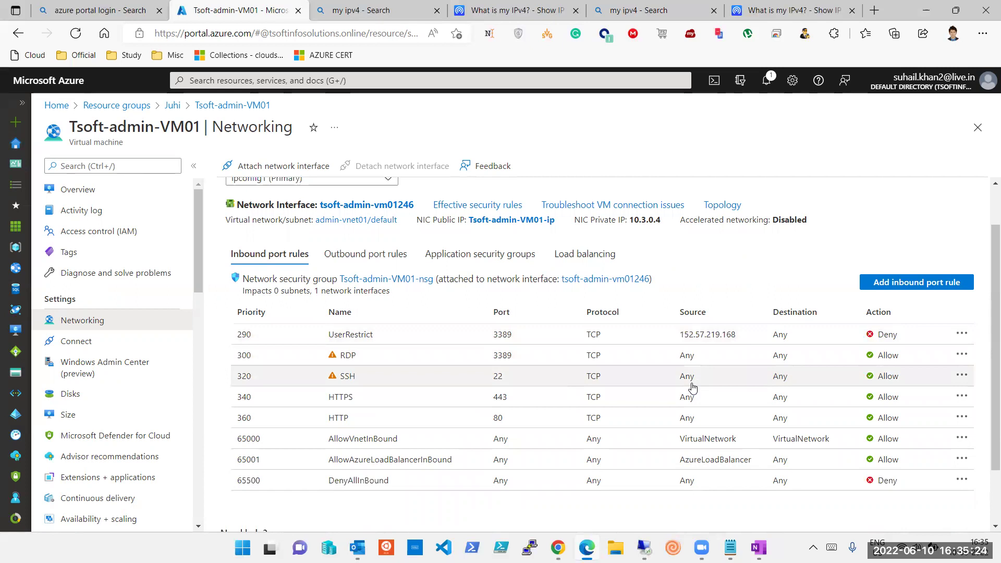
scroll(693, 387, up, 1)
- Try to start the virtual machine Tsoft-admin-VM01 from its overview and dismiss the resulting notification
click(92, 189)
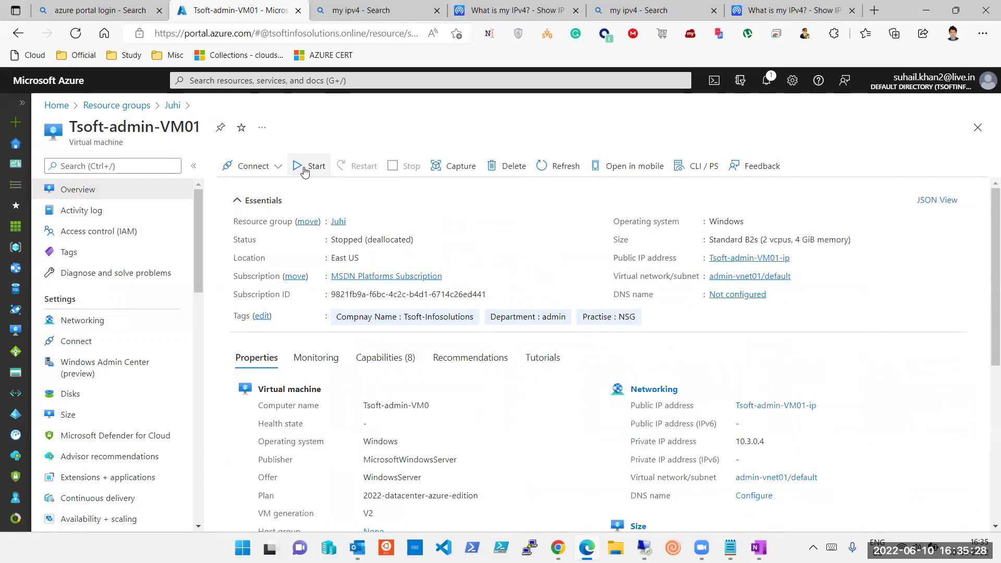
click(305, 171)
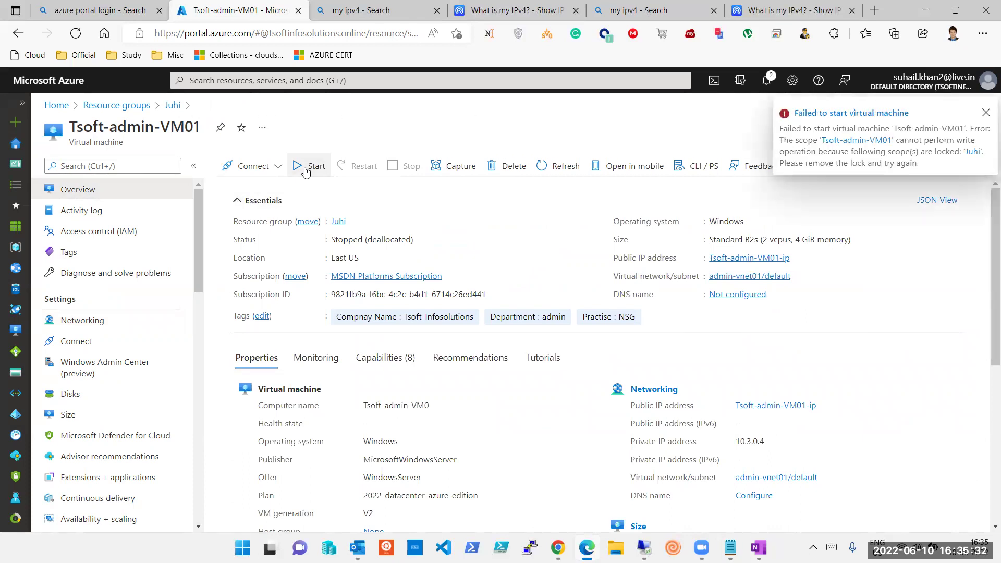
click(986, 113)
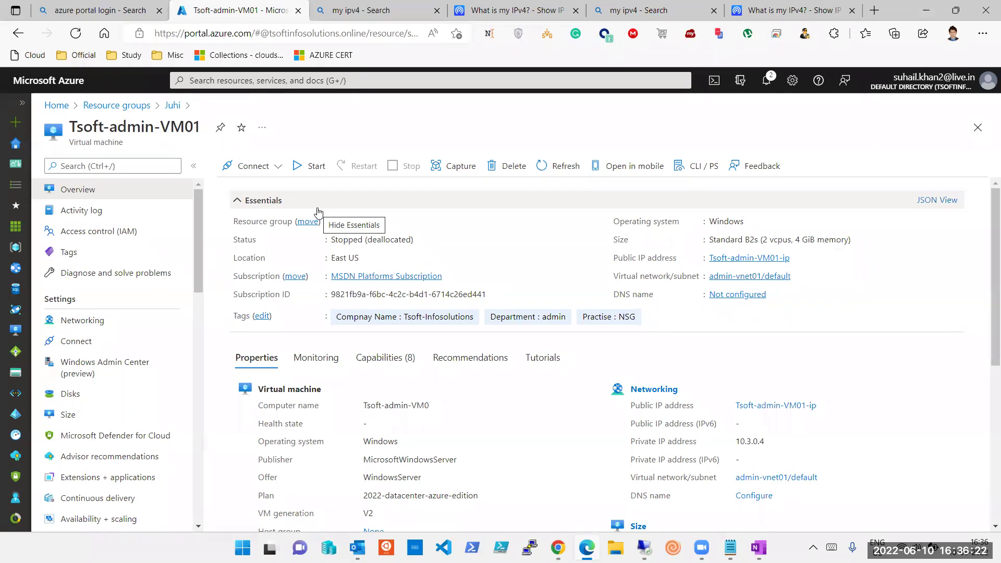
- Examine the locks that apply to Tsoft-admin-VM01, checking their type and scope
scroll(80, 355, down, 5)
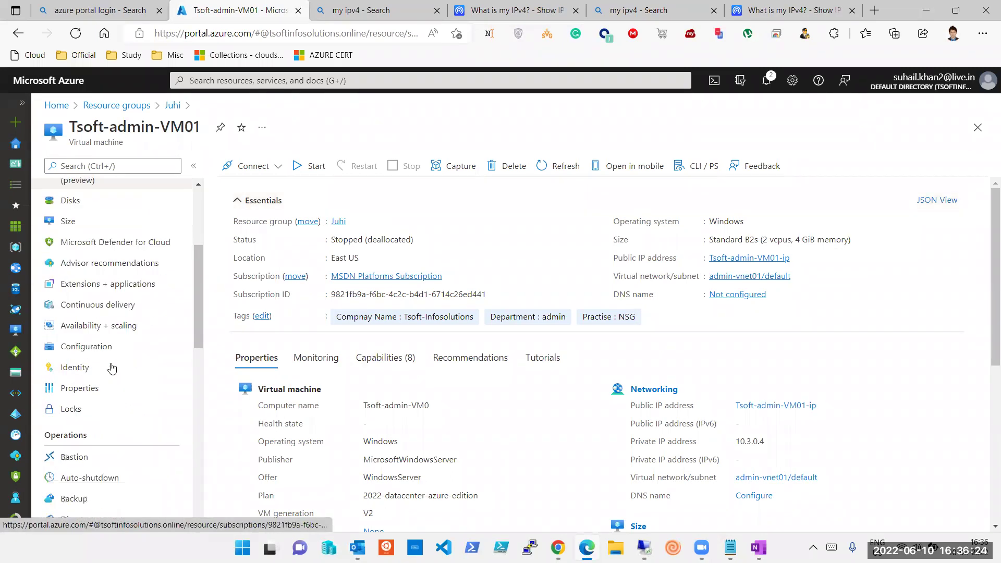
click(76, 347)
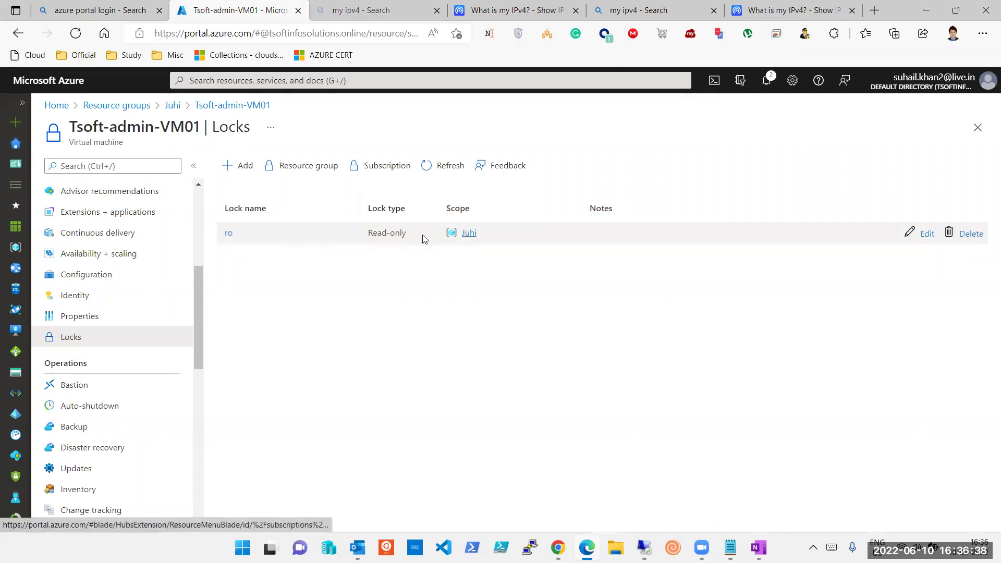
scroll(180, 249, up, 5)
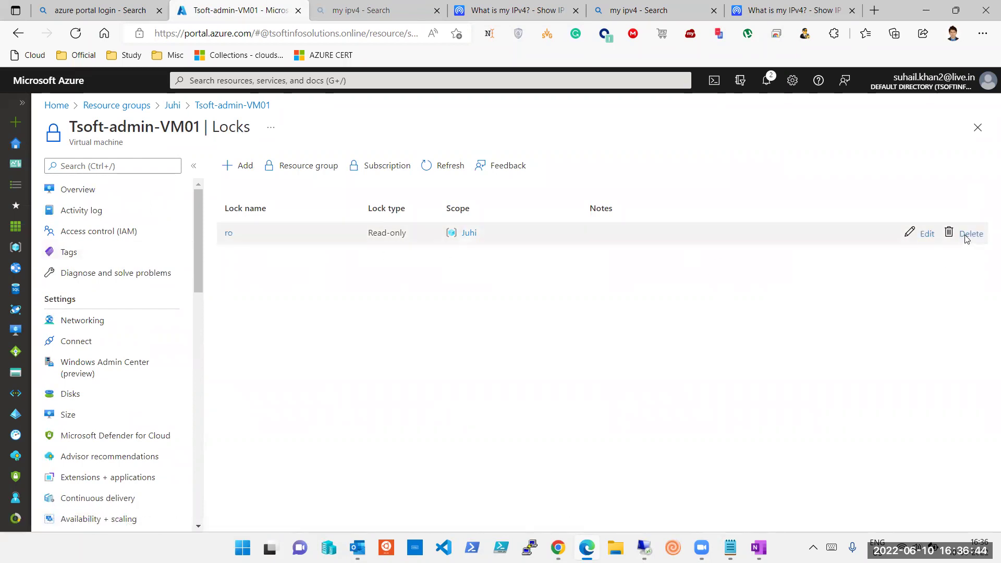
- Go back from Tsoft-admin-VM01 to its parent resource group and look through the group's settings
click(101, 192)
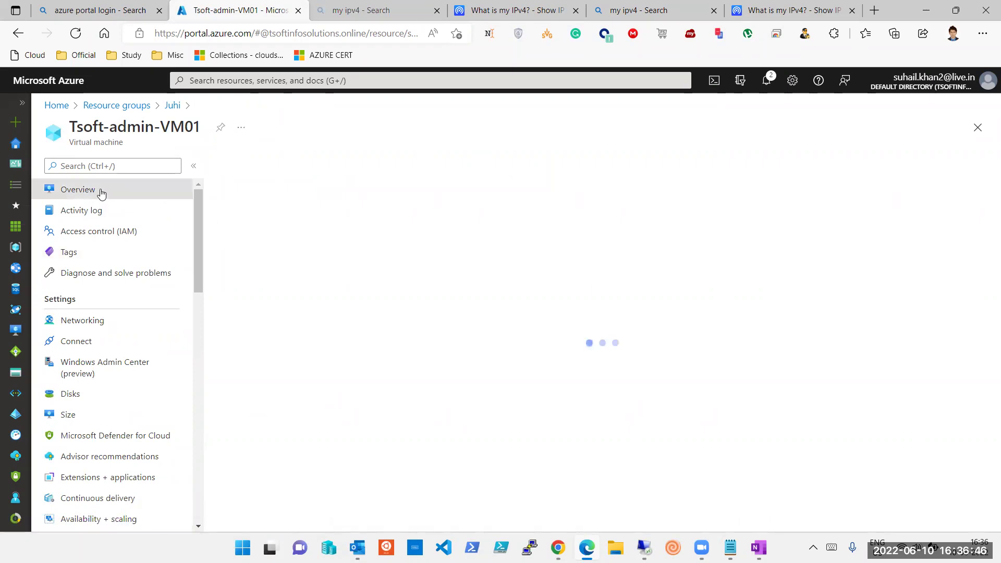
click(173, 106)
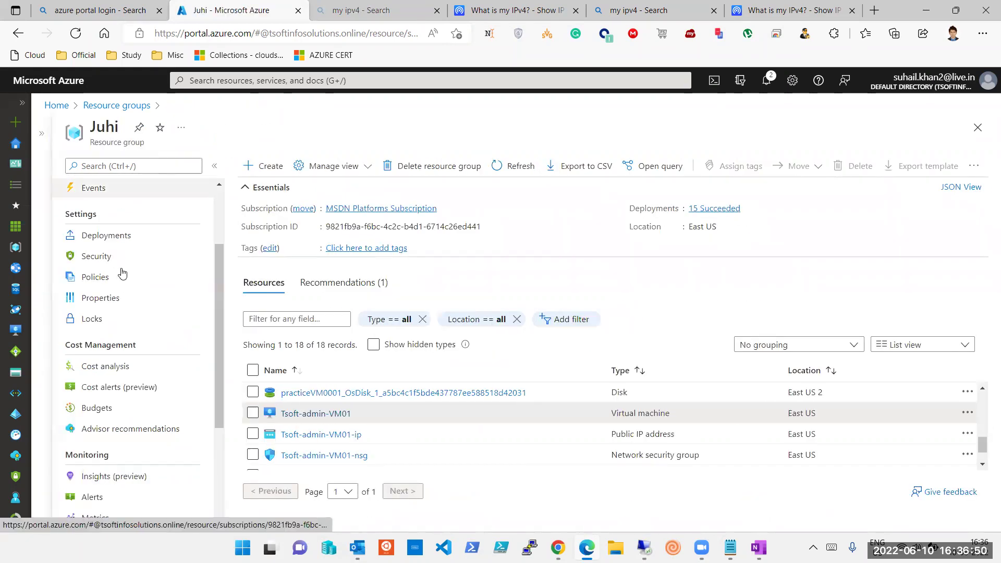
scroll(123, 273, down, 3)
scroll(63, 271, up, 5)
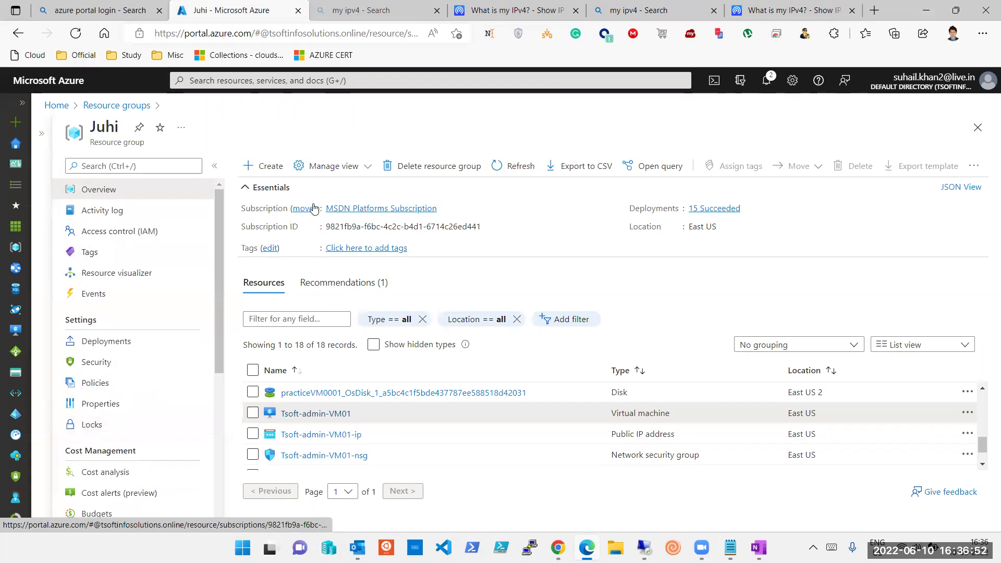
- Open the locks of the parent resource group and delete the existing lock
scroll(157, 302, down, 4)
click(99, 214)
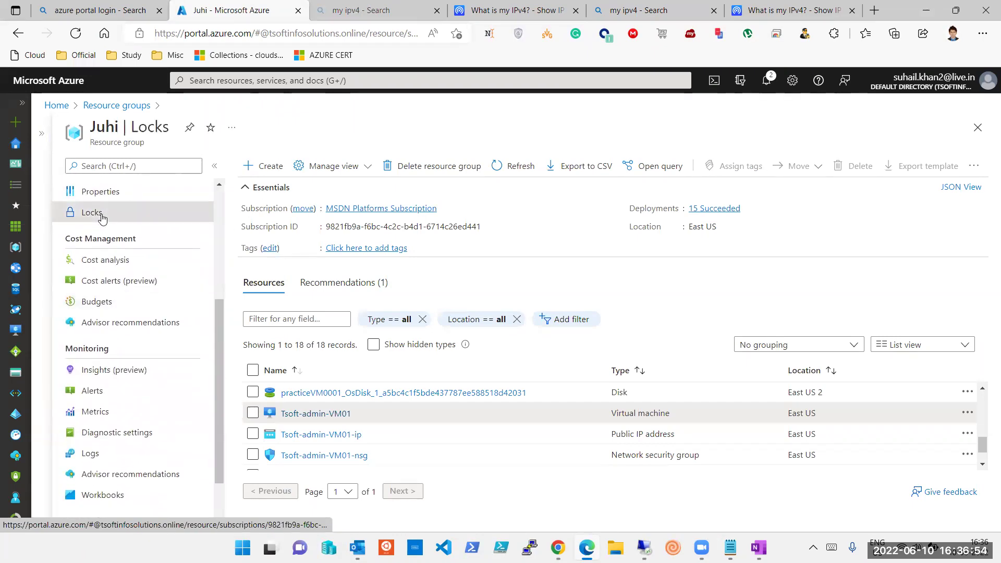
click(971, 234)
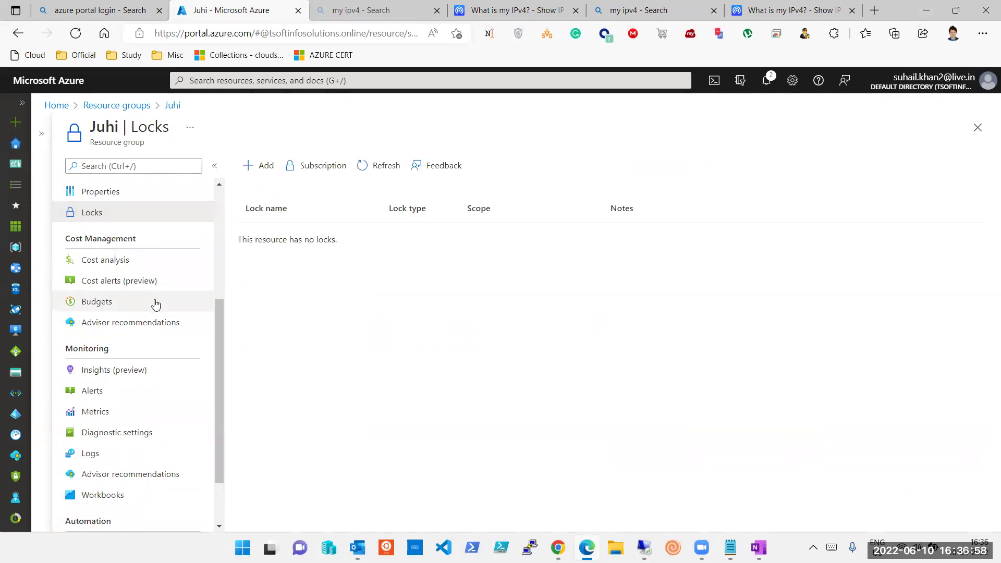
- Reopen Tsoft-admin-VM01 from the resource group's overview, then try to start it and check the notifications
scroll(156, 304, up, 4)
click(98, 190)
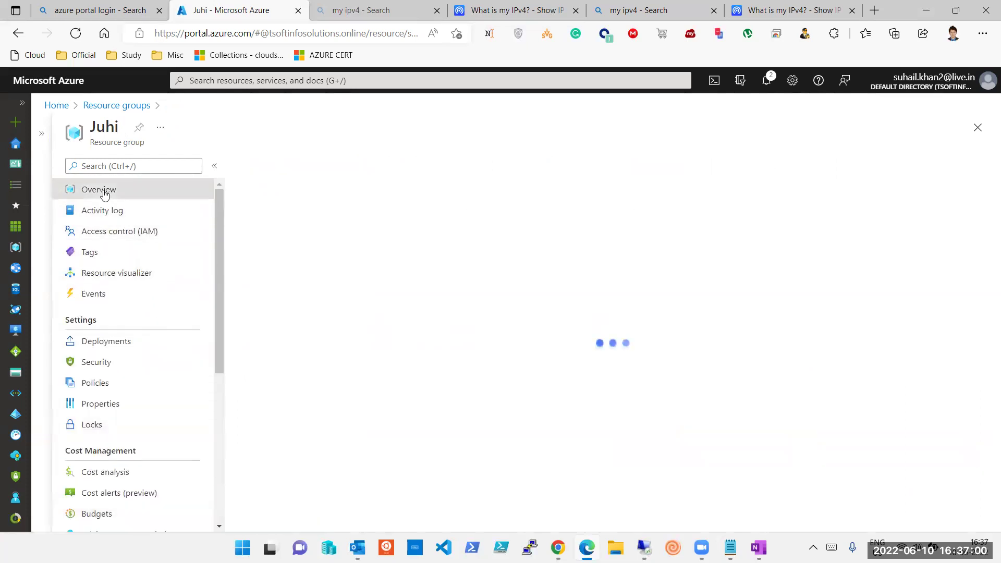
scroll(386, 428, down, 1)
scroll(385, 427, down, 5)
scroll(387, 427, down, 4)
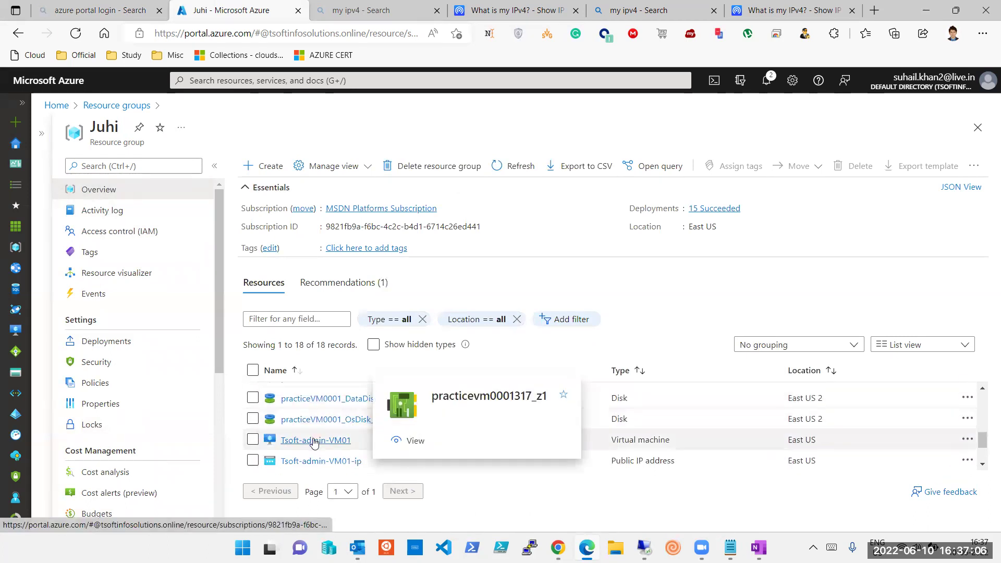
click(314, 442)
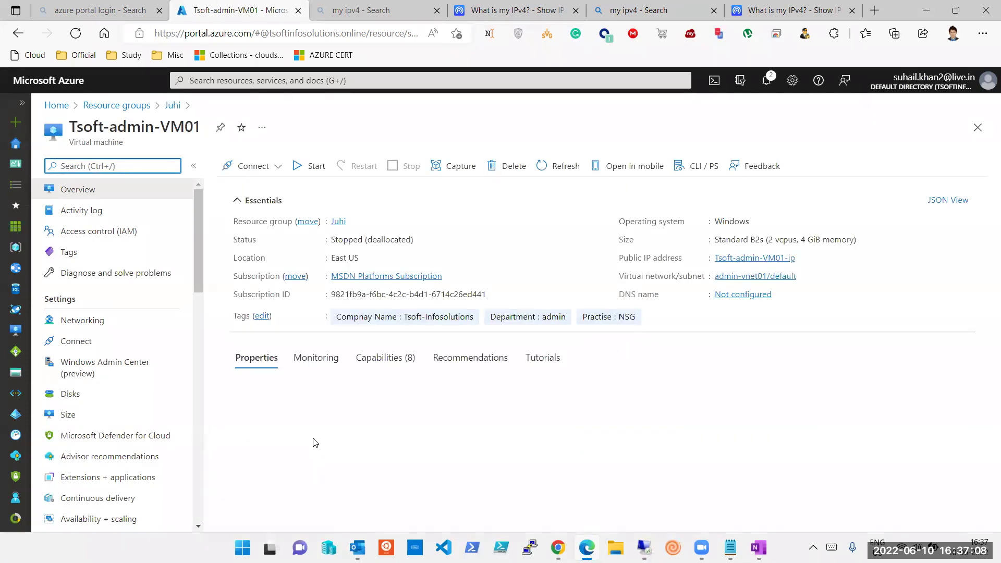
click(312, 168)
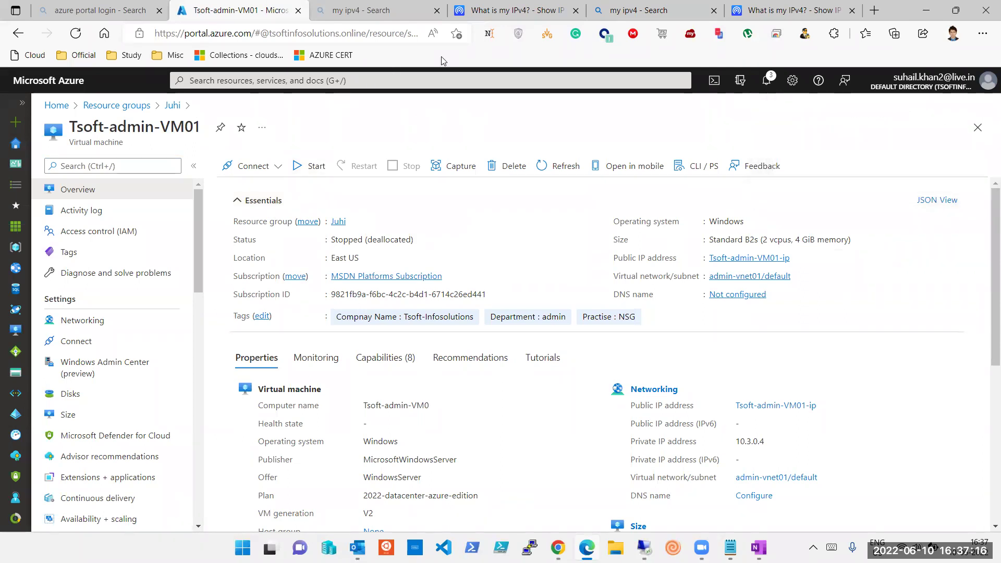
click(765, 86)
click(766, 86)
- Check whether any locks still apply to Tsoft-admin-VM01
scroll(91, 337, down, 1)
scroll(99, 344, up, 1)
scroll(99, 370, down, 4)
click(77, 390)
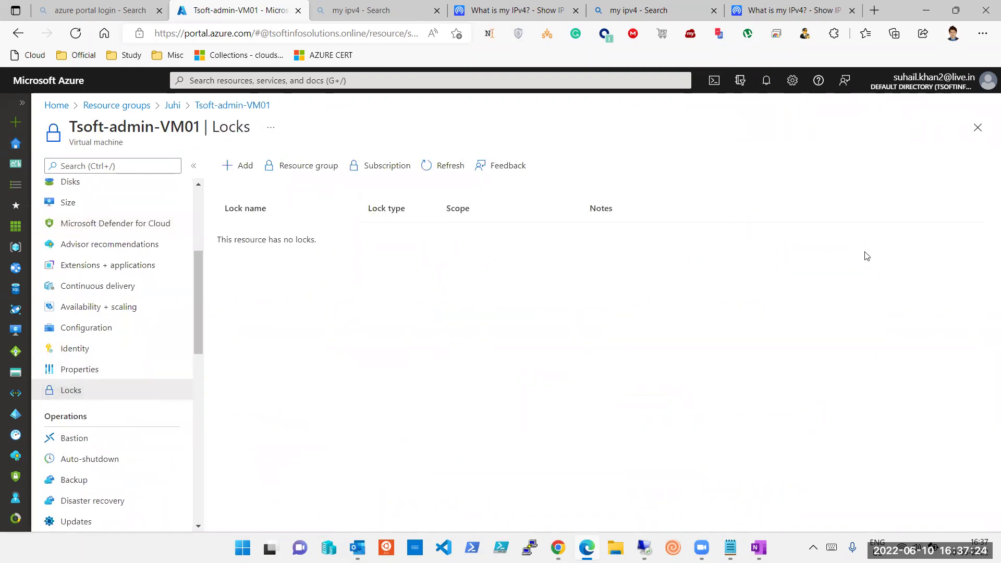
- Return to the overview of Tsoft-admin-VM01 and start the virtual machine
scroll(104, 260, up, 4)
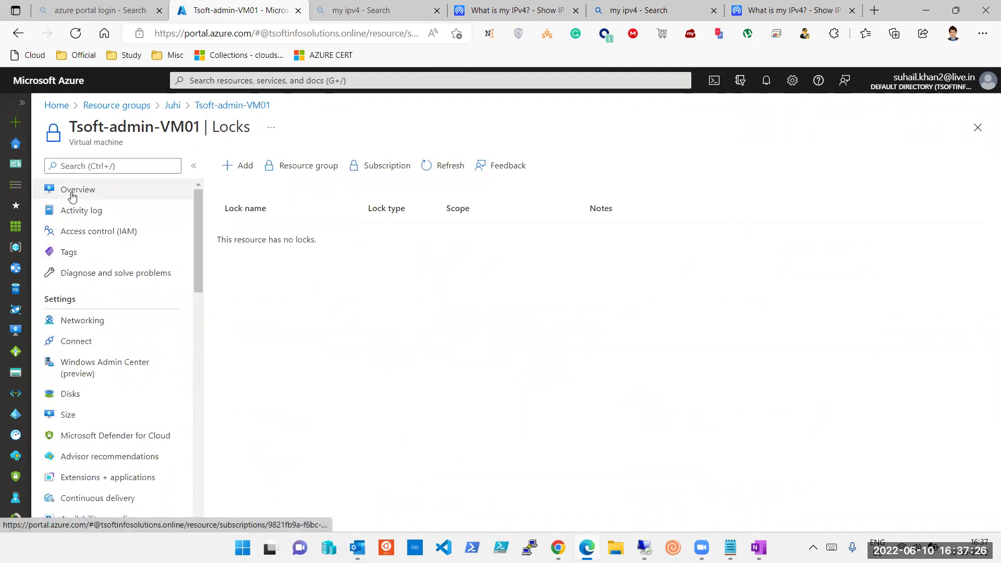
click(73, 194)
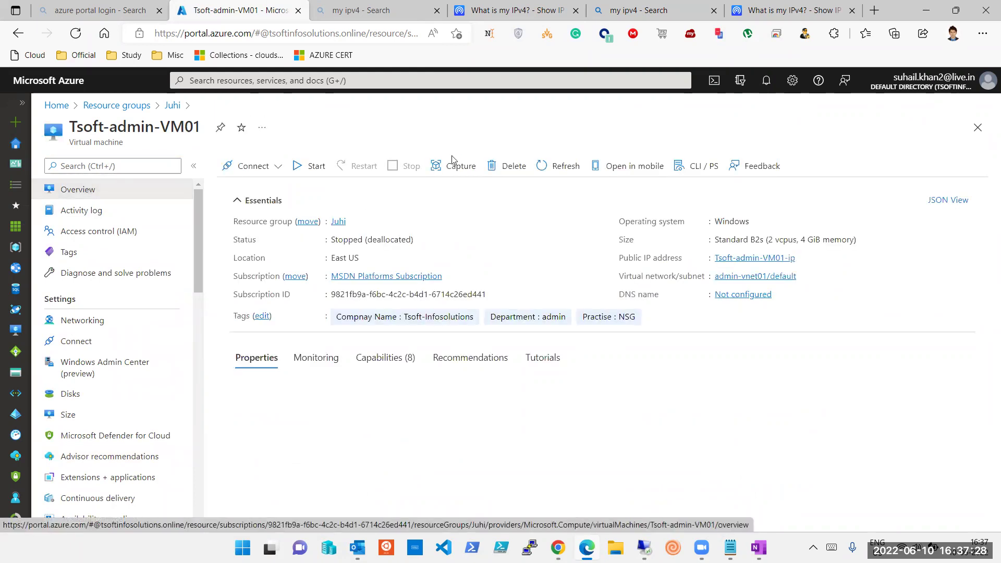
click(313, 168)
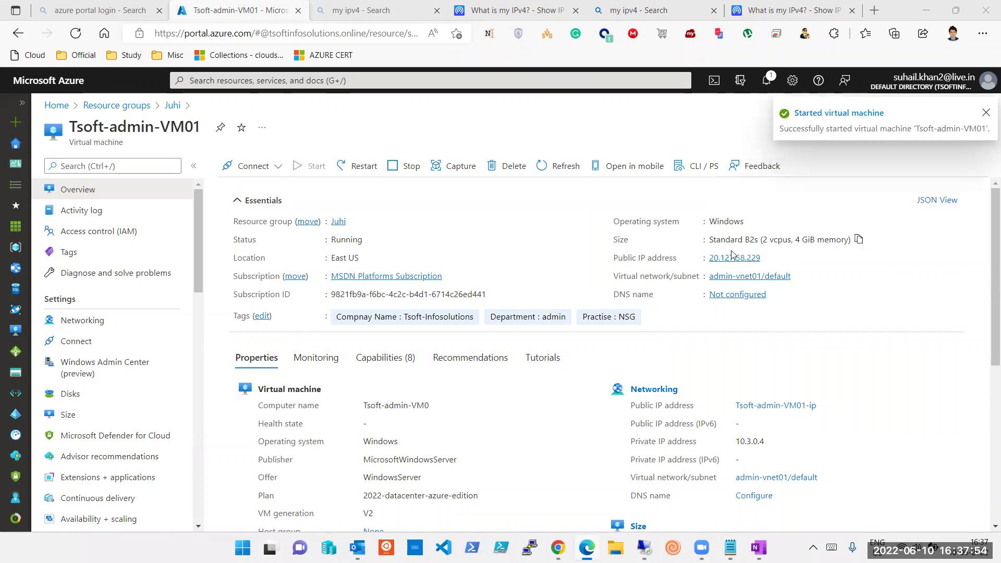
- Copy the VM's public IP address, test a Remote Desktop connection to 20.127.58.229, and dismiss the credentials prompt
mouse_move(737, 261)
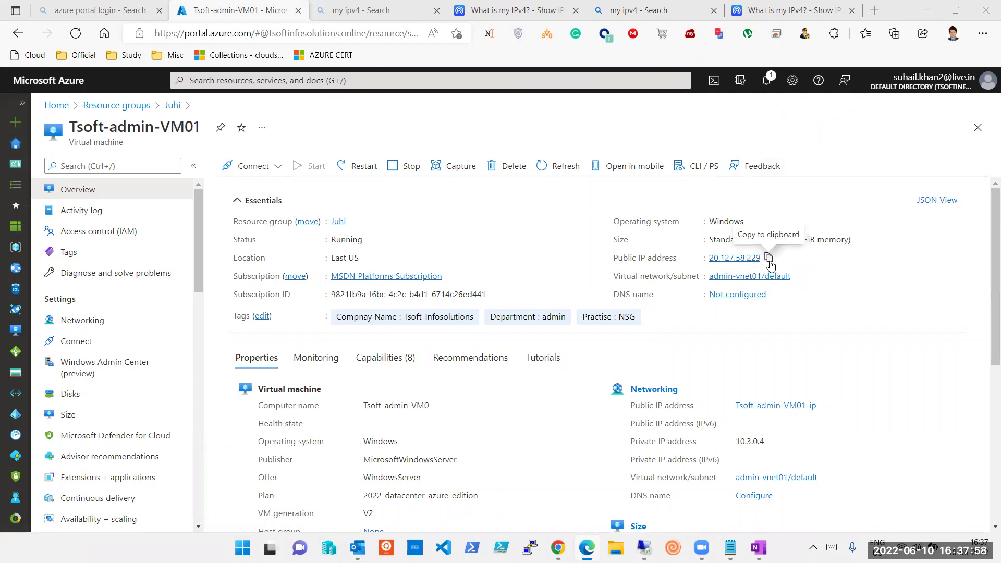
click(769, 259)
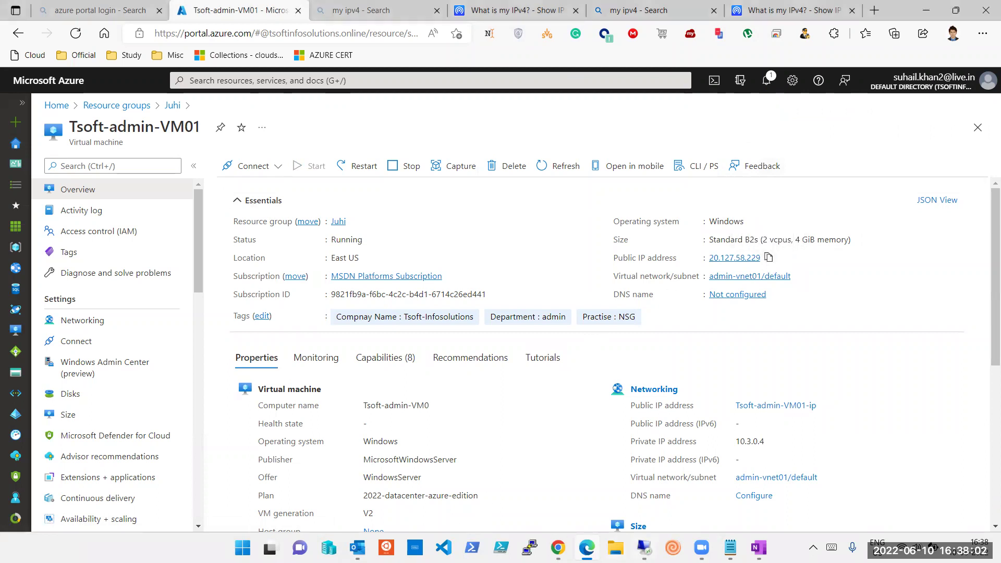
click(644, 547)
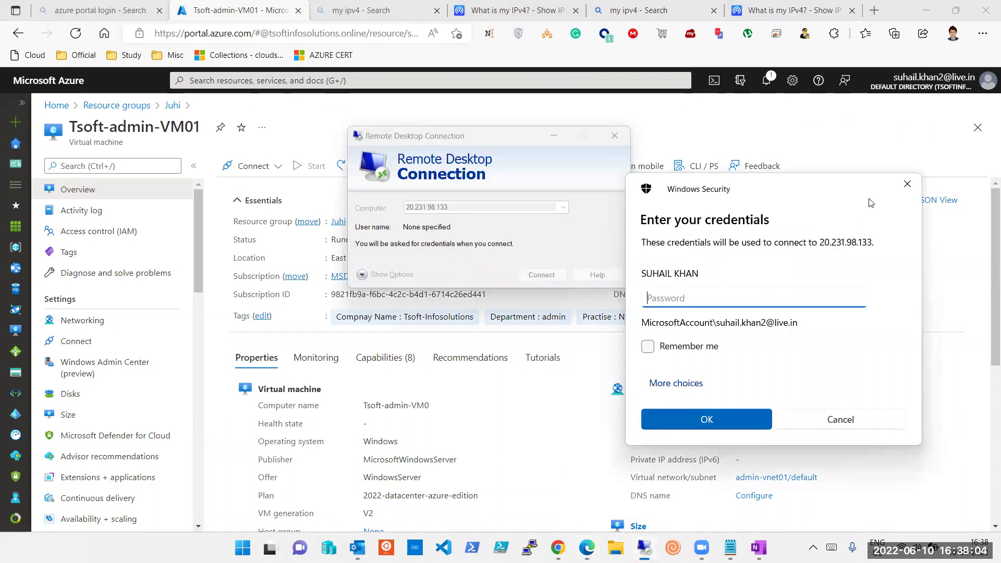
click(907, 183)
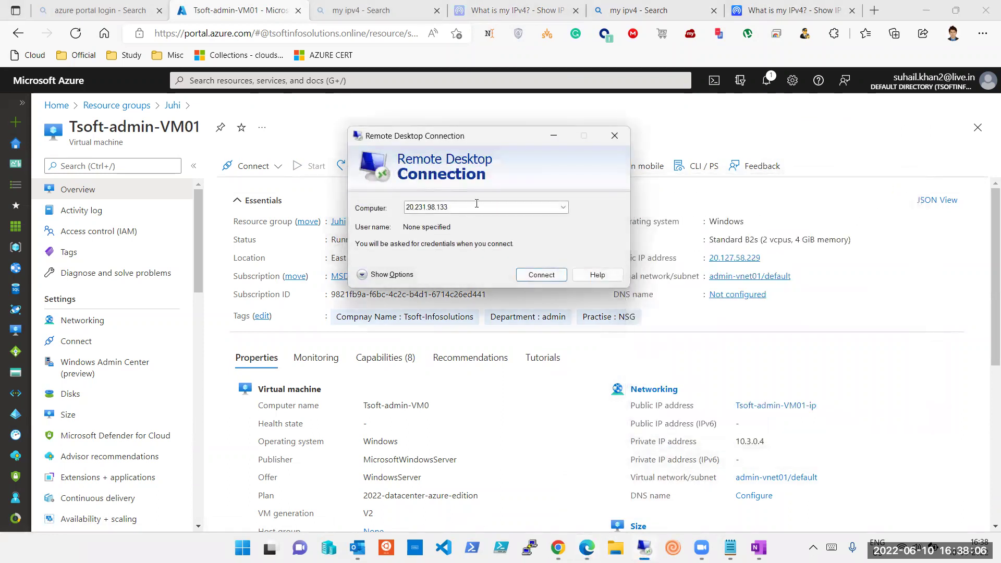
click(476, 207)
key(ctrl+v)
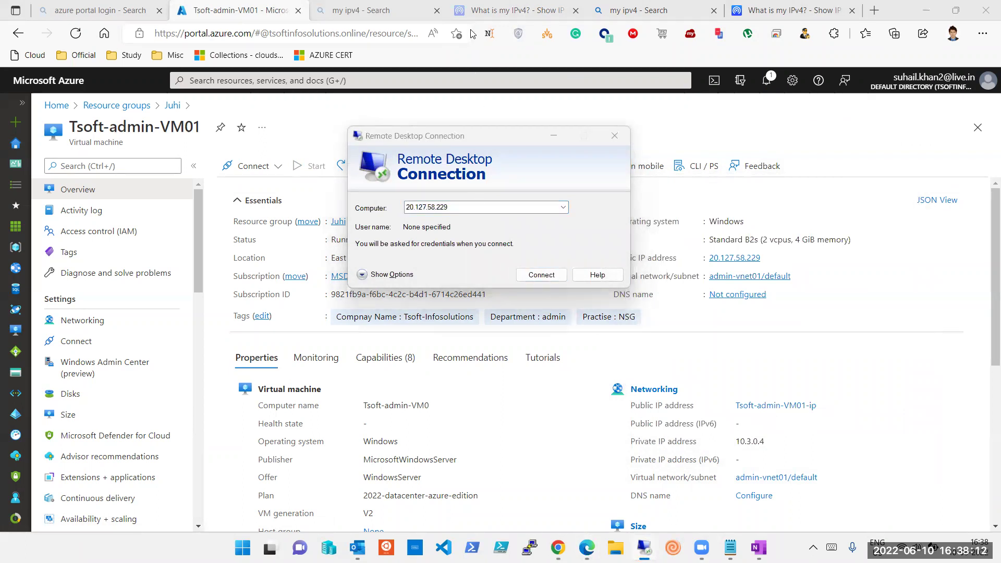
click(557, 275)
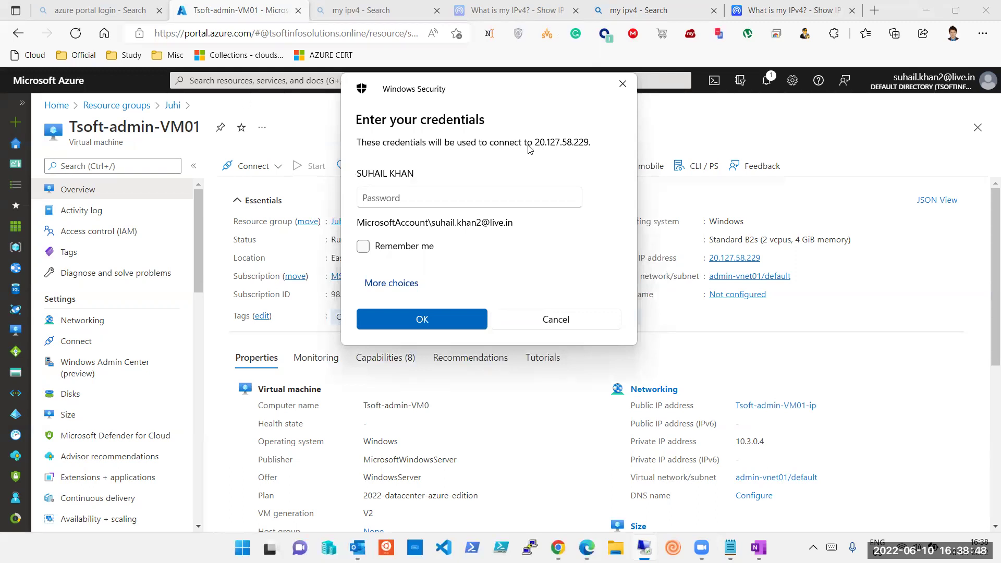
click(623, 83)
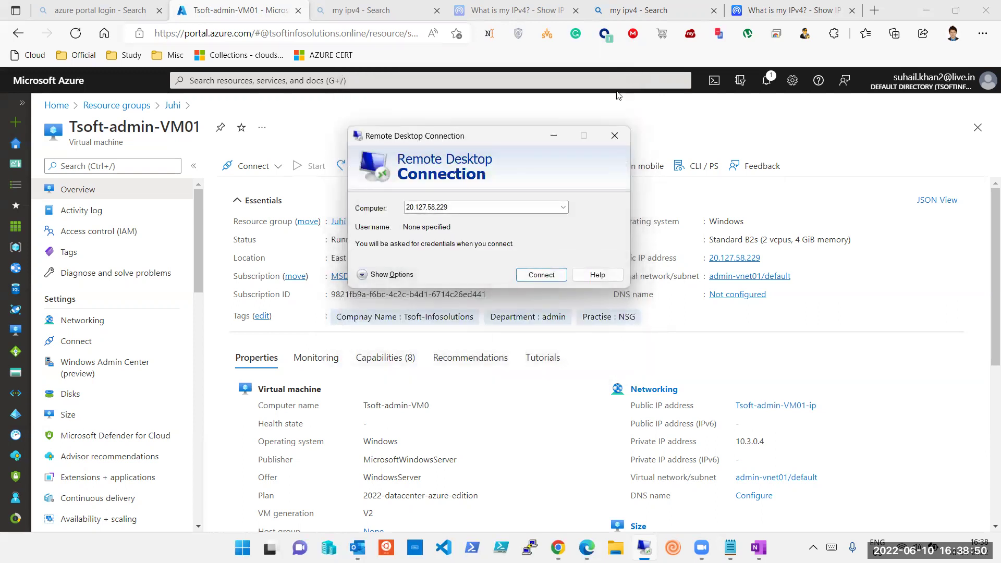
click(746, 12)
triple_click(561, 209)
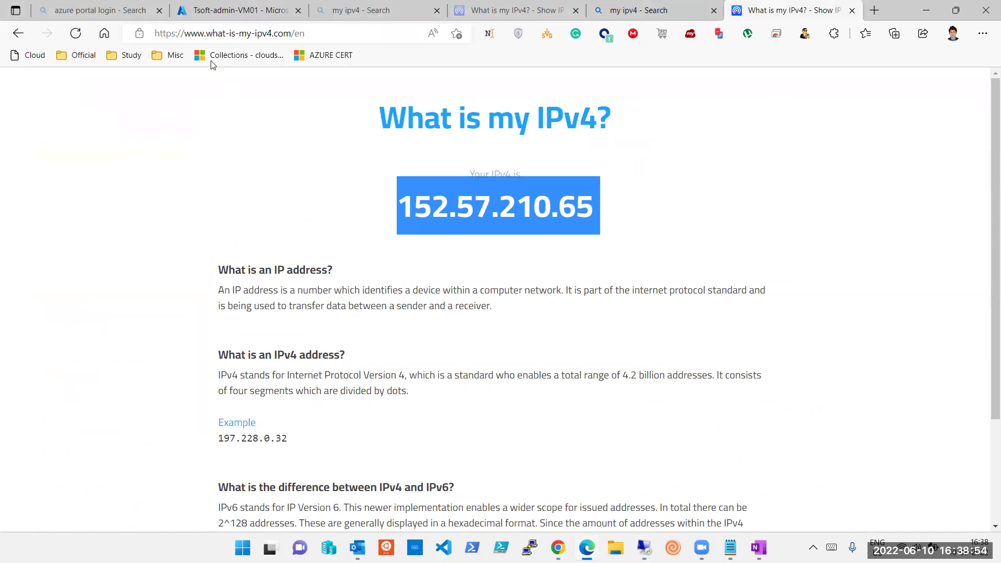
click(208, 13)
click(104, 321)
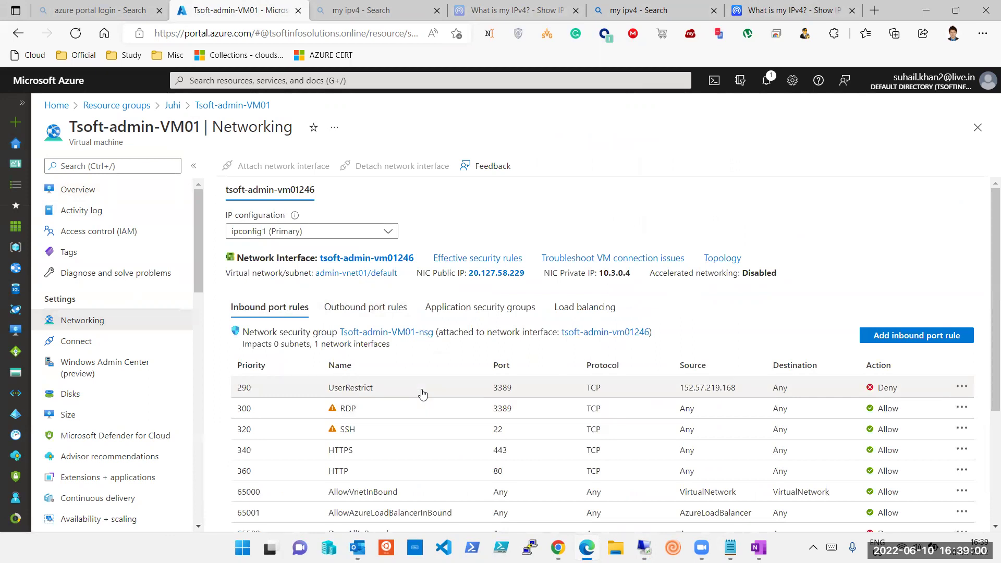
click(422, 395)
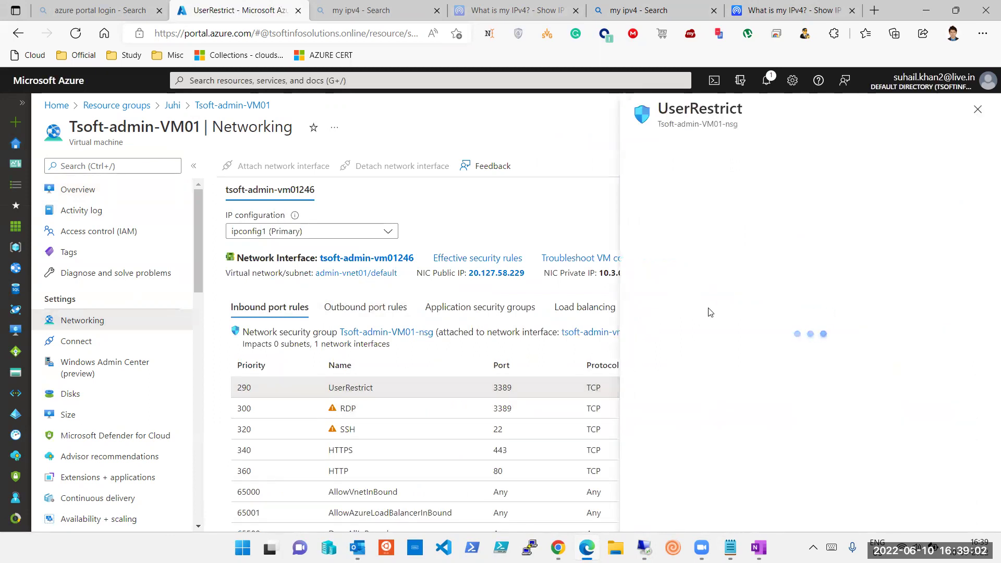
drag(726, 240, 590, 228)
key(ctrl+v)
click(650, 149)
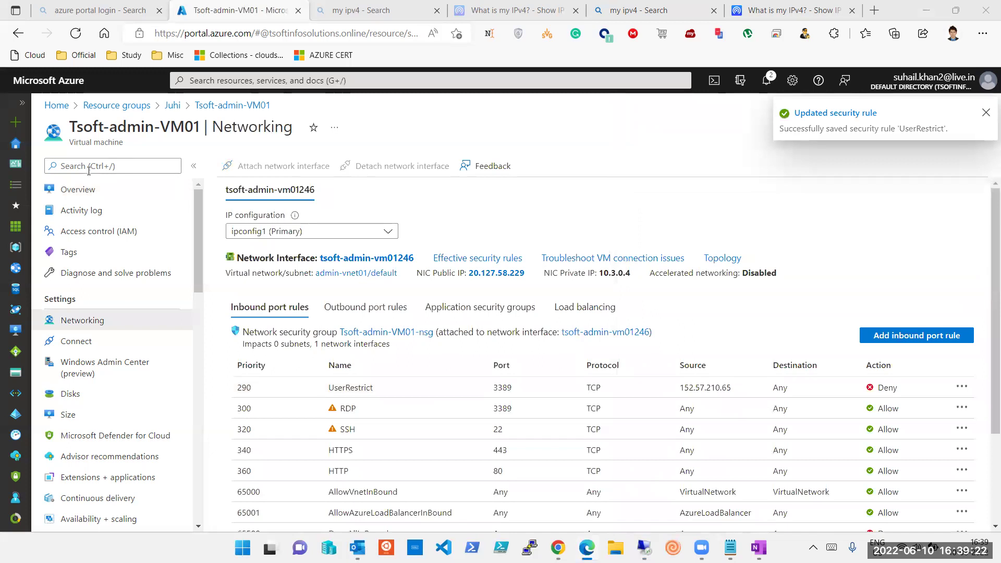
- Refresh the VM's overview, copy its public IP address again, and retry the Remote Desktop connection, cancelling the credentials prompt
key(alt+Left)
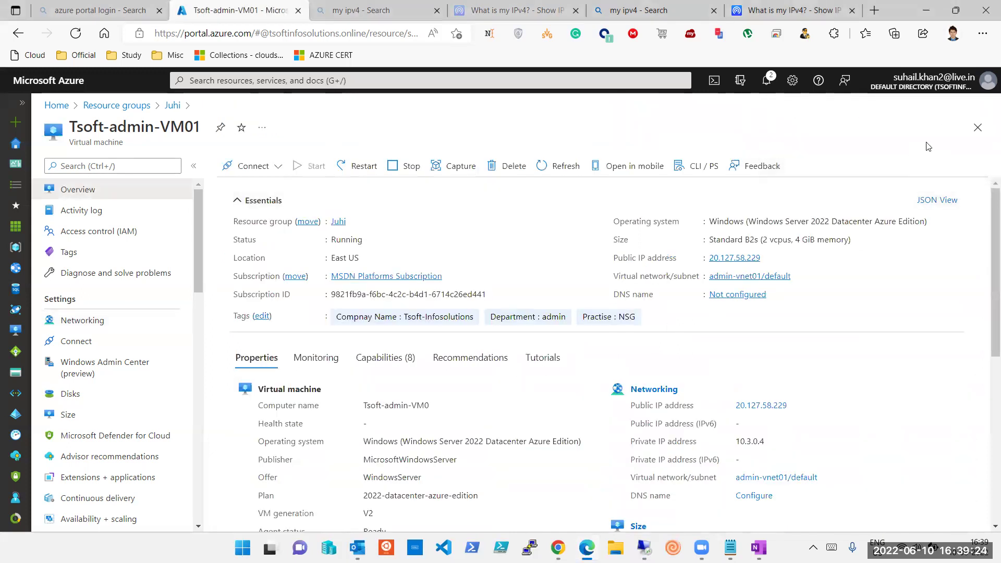
click(554, 170)
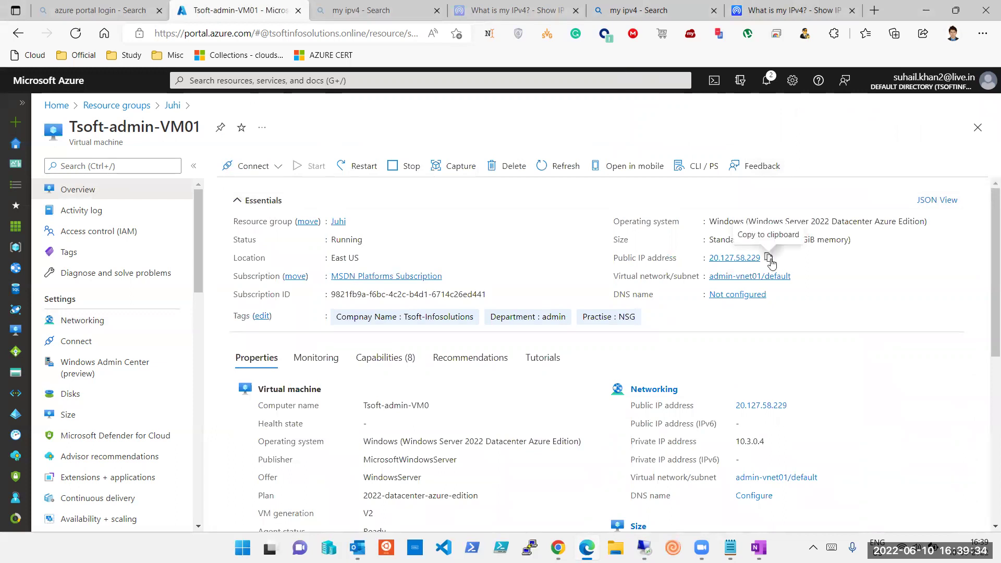
click(770, 259)
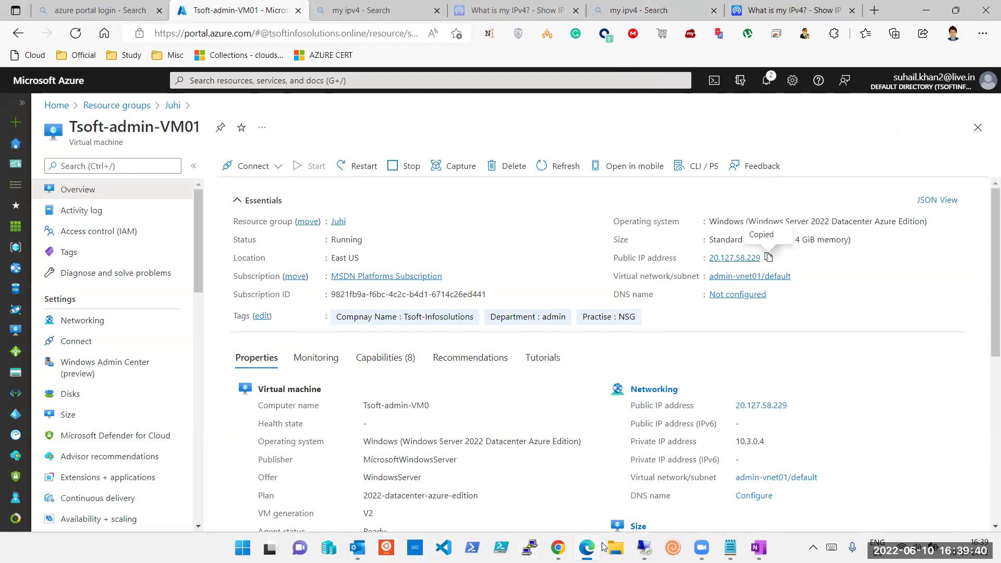
click(644, 548)
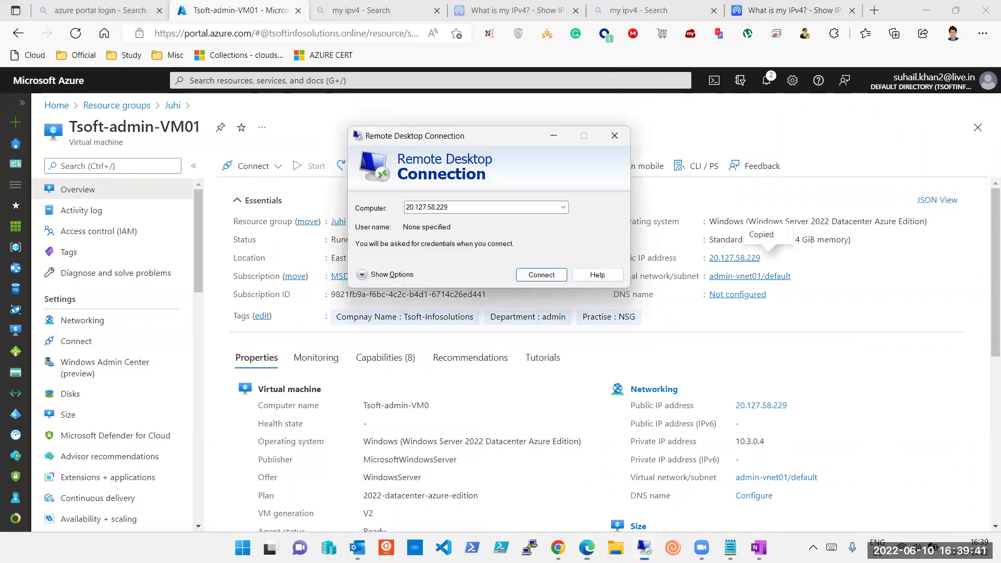
click(477, 208)
click(525, 276)
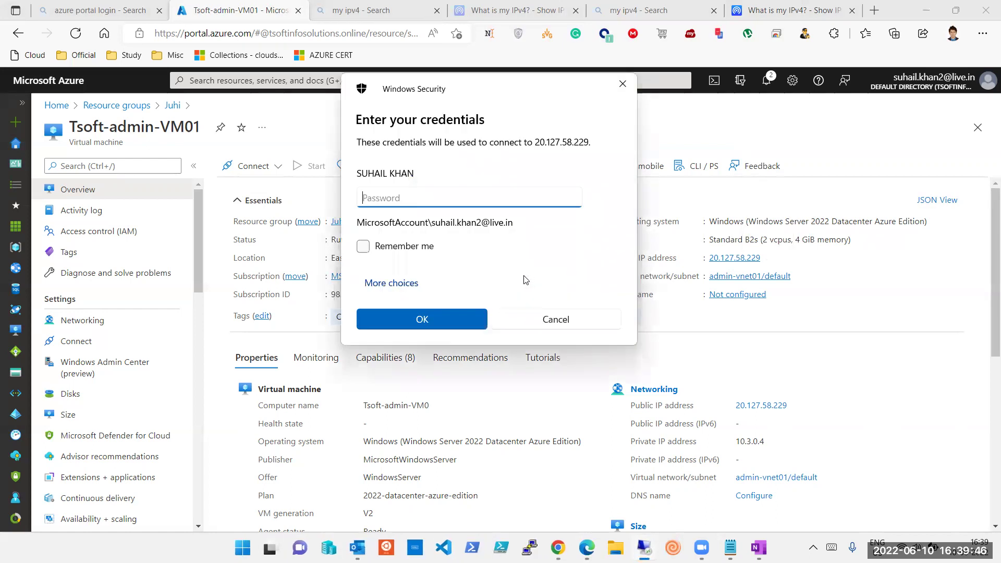
key(Escape)
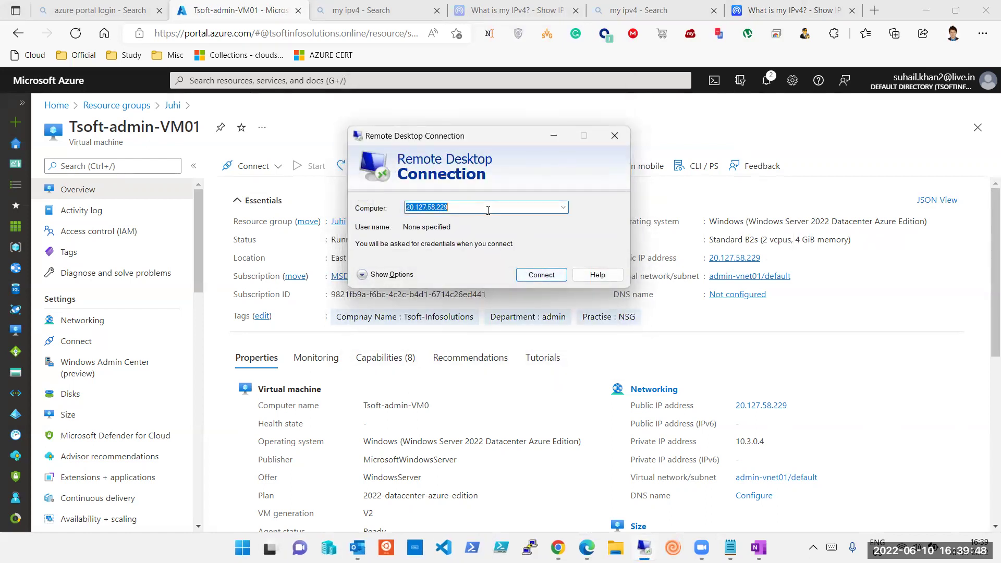
- Reconnect to 20.127.58.229 over Remote Desktop to test the updated deny rule, and close the resulting message
click(543, 281)
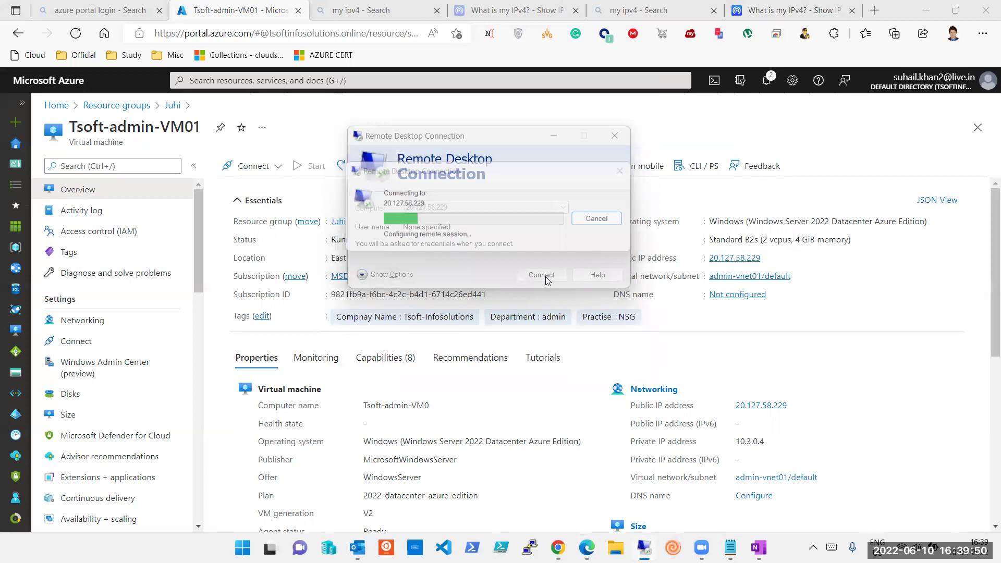
key(Escape)
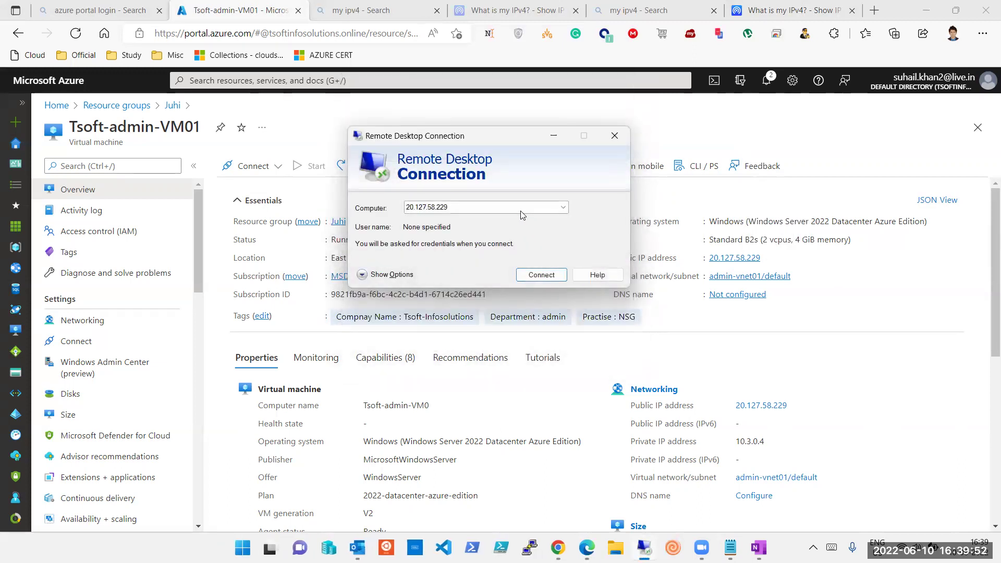
click(536, 280)
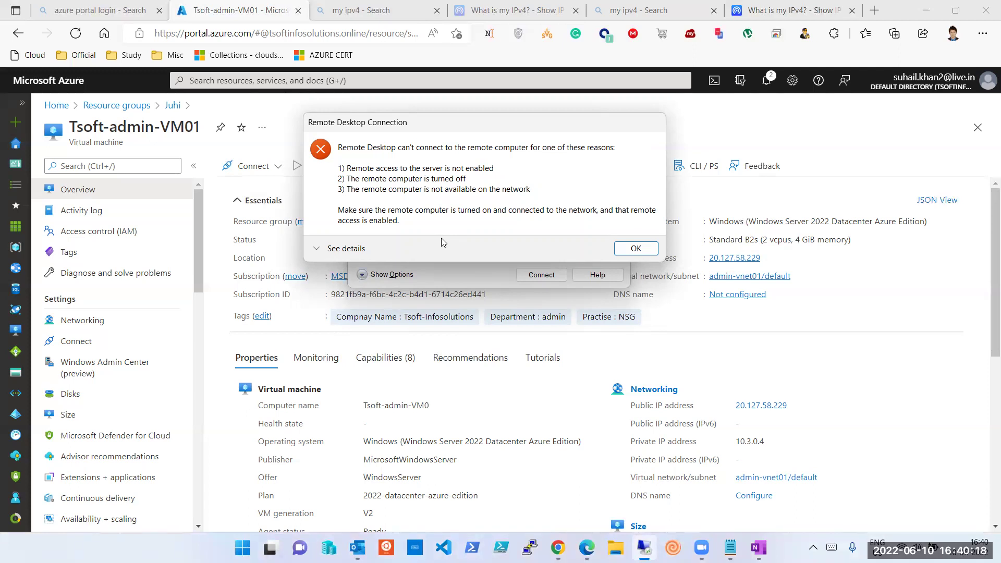
click(653, 249)
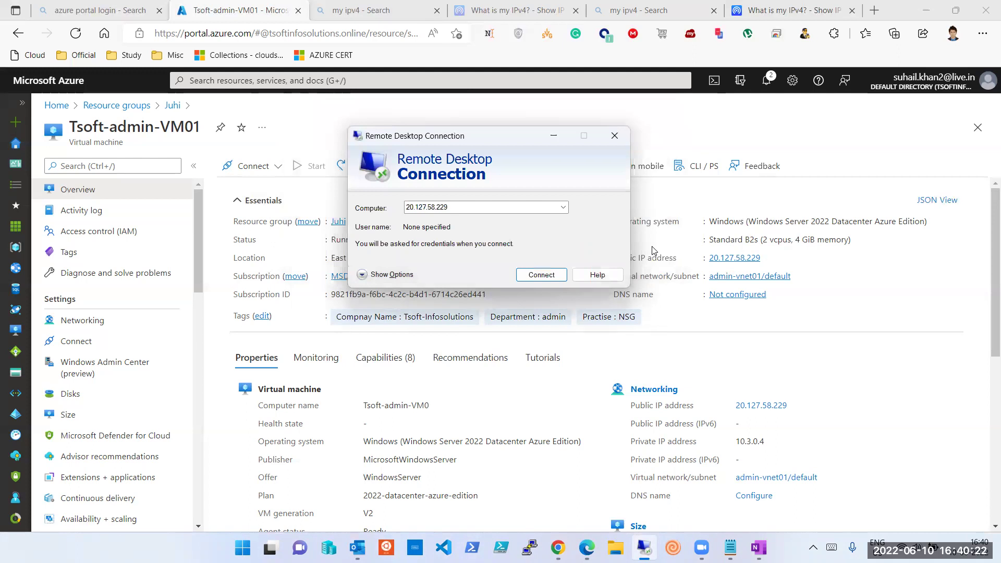